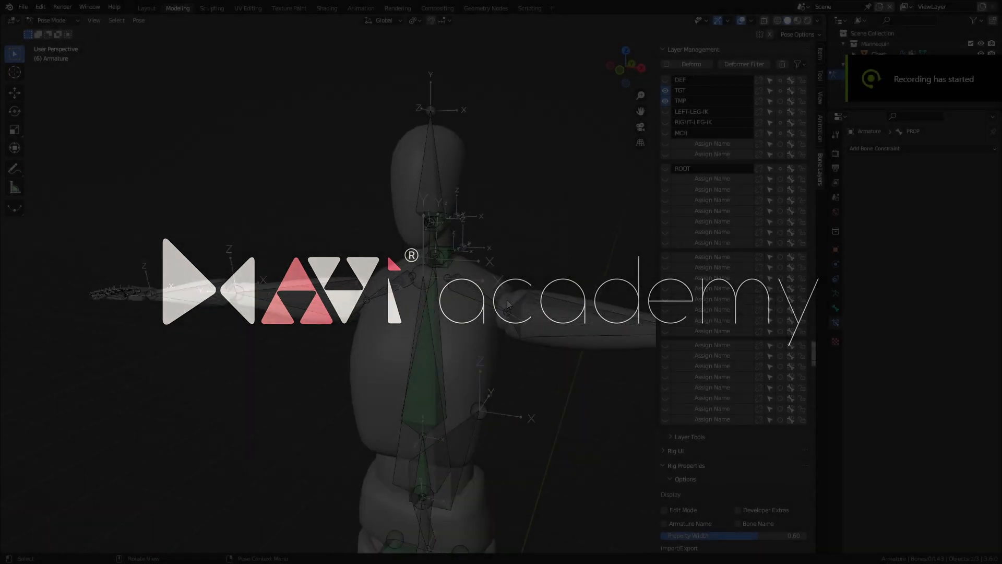
- Select the left hand, forearm, upper arm and shoulder target bones and assign them to the TMP bone layer
middle_click_drag(563, 280, 460, 260, "shift")
scroll(496, 280, "up", 3)
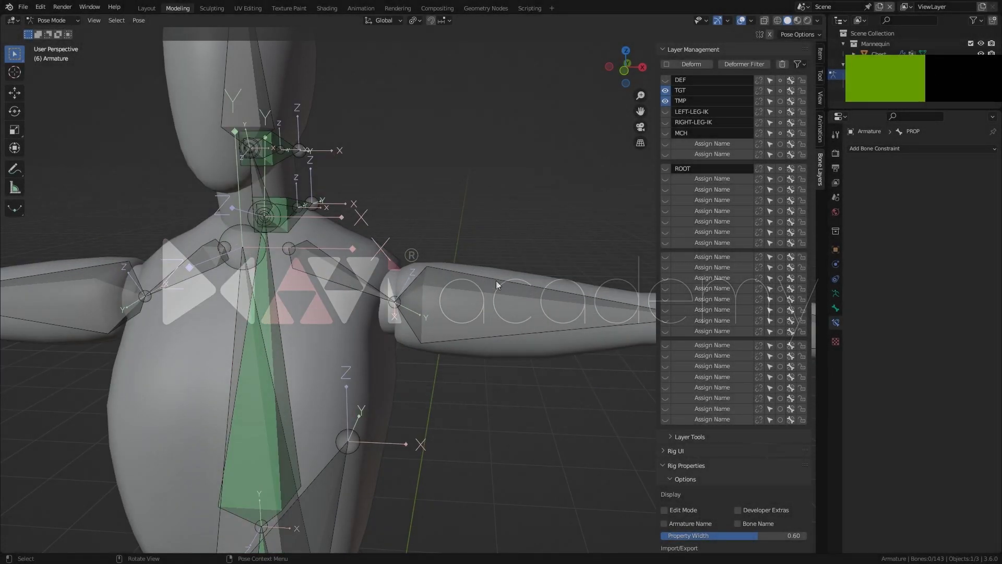
scroll(507, 252, "down", 4)
middle_click_drag(531, 254, 433, 239, "shift")
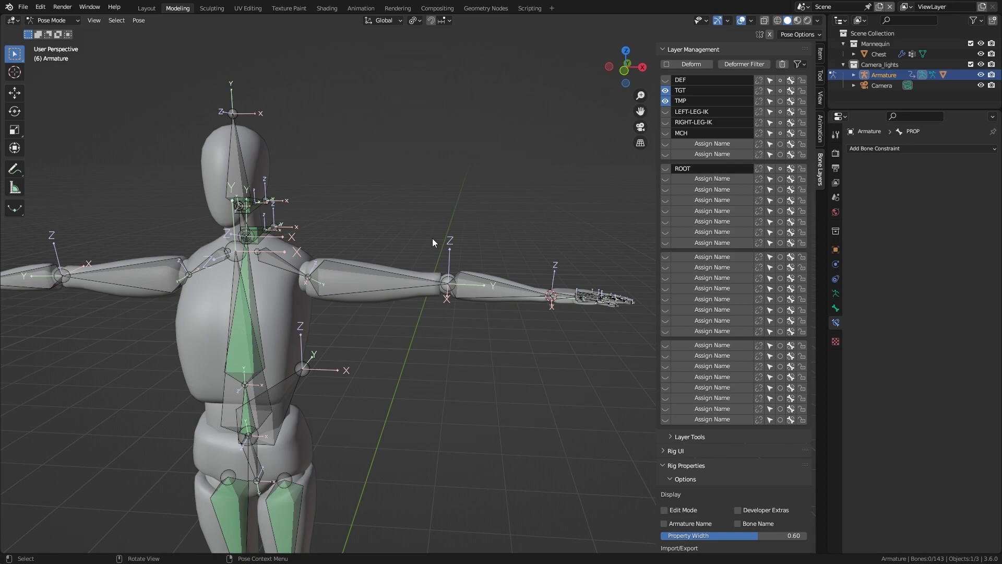
middle_click_drag(443, 314, 469, 300)
scroll(490, 308, "up", 2)
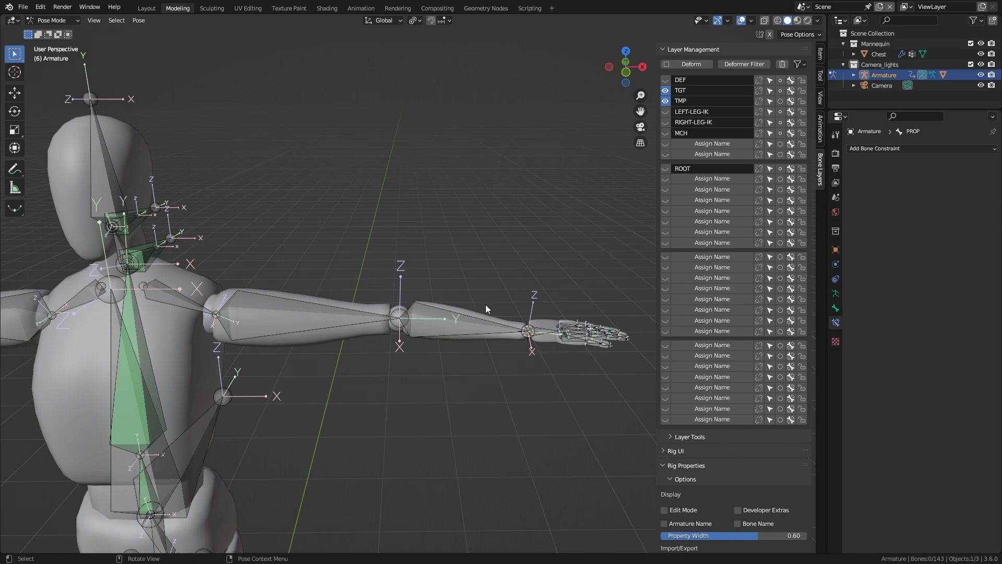
left_click(540, 333)
left_click(467, 328, "shift")
left_click(321, 319, "shift")
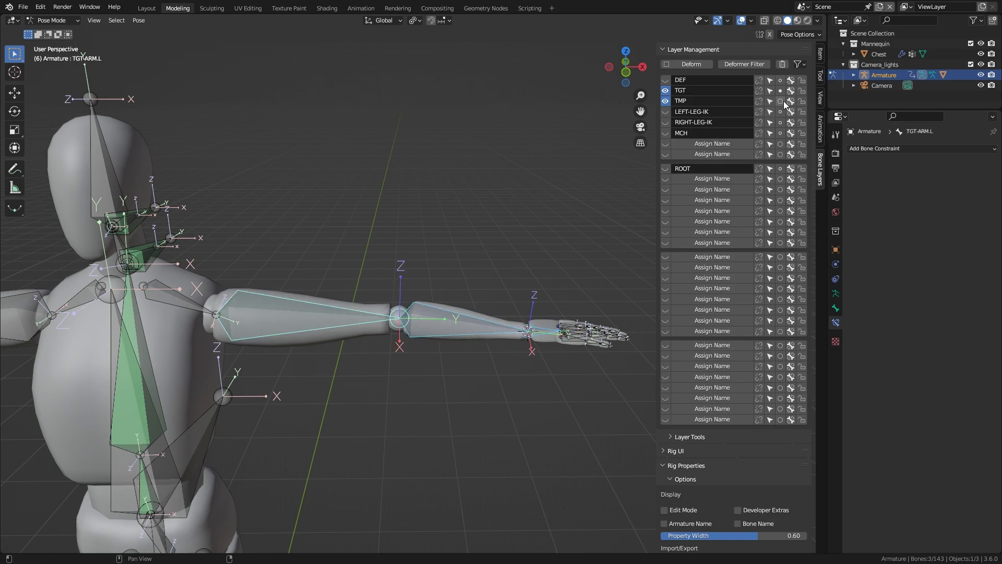
left_click(162, 288, "shift")
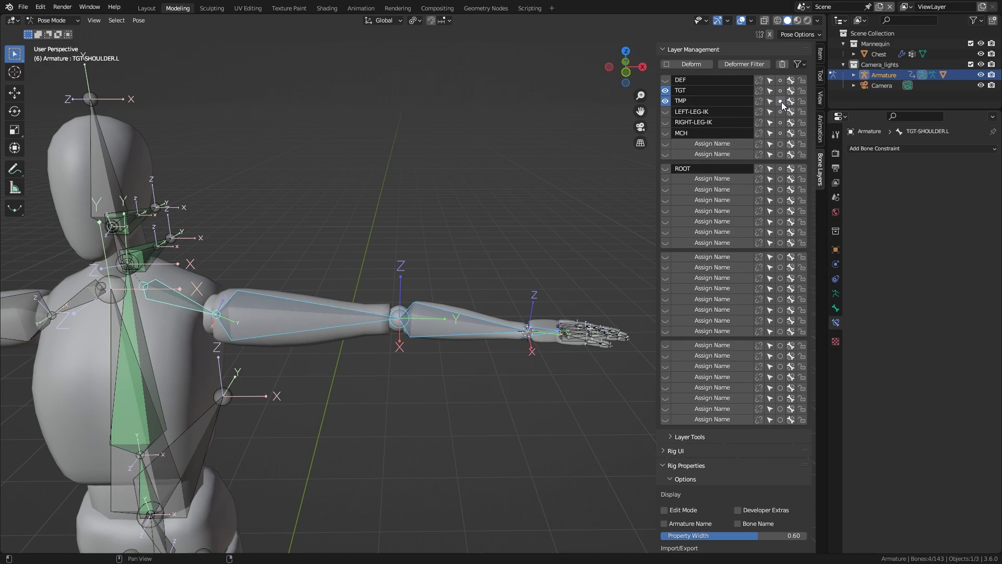
- Deselect all bones and hide the TGT bone layer, leaving the TMP layer shown
key("alt+a")
left_click(665, 90)
scroll(343, 305, "down", 8)
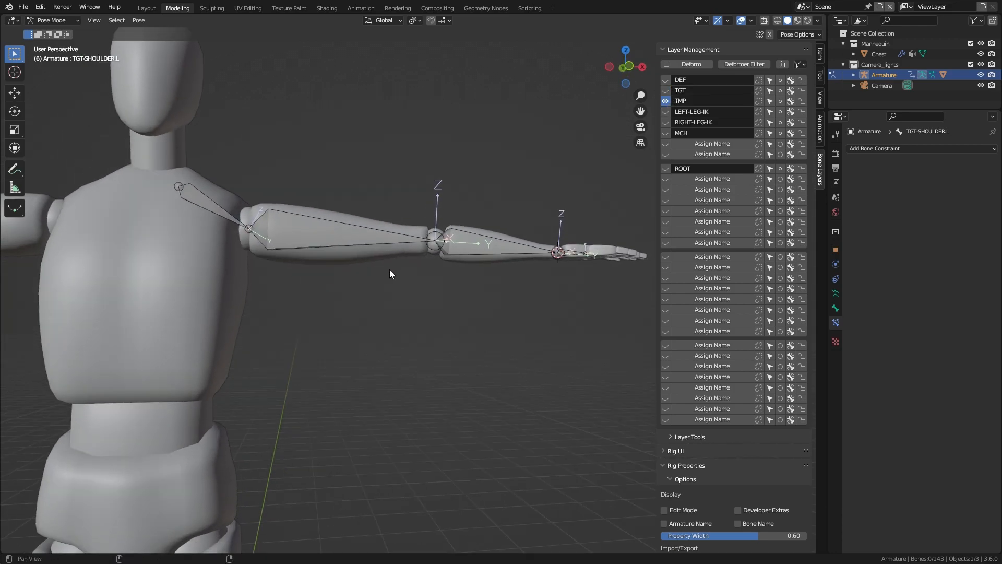
middle_click_drag(365, 256, 348, 287)
scroll(405, 300, "up", 5)
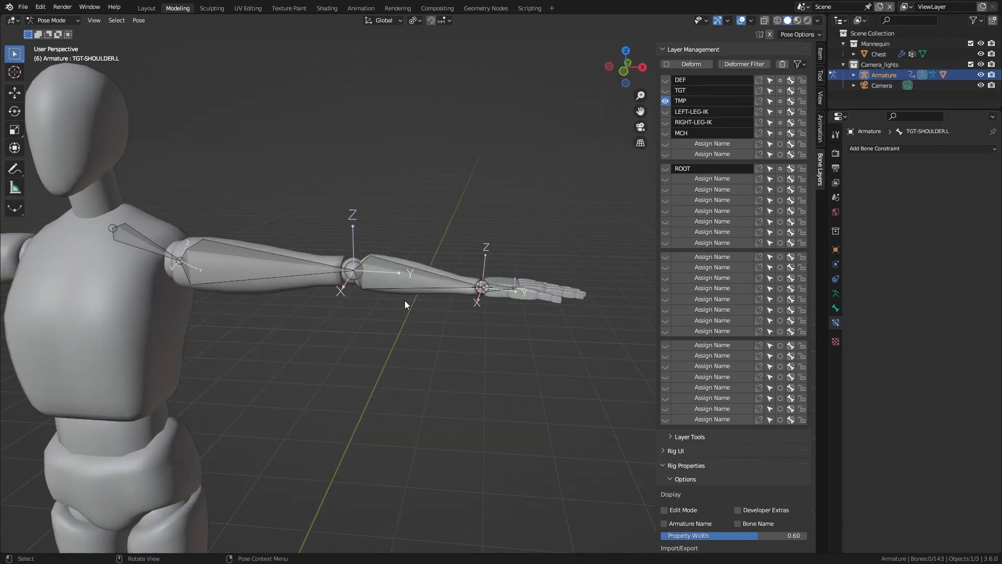
scroll(427, 297, "up", 2)
scroll(438, 292, "down", 8)
scroll(475, 269, "up", 4)
middle_click_drag(519, 297, 434, 313, "shift")
- In Edit Mode, duplicate the left upper arm, forearm and hand bones 0.5 m upward along global Z
left_click(418, 234)
key("KP_Decimal")
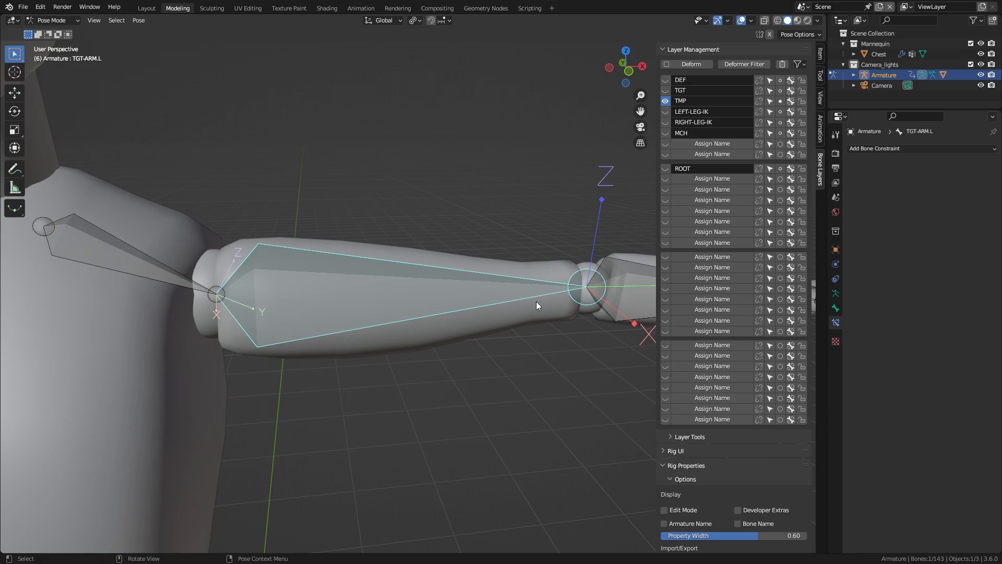
scroll(537, 302, "down", 7)
middle_click_drag(531, 312, 459, 312, "shift")
middle_click_drag(441, 308, 435, 297)
key("Tab")
left_click_drag(509, 259, 313, 329)
left_click_drag(419, 260, 310, 328, "shift")
left_click_drag(349, 276, 396, 312, "shift")
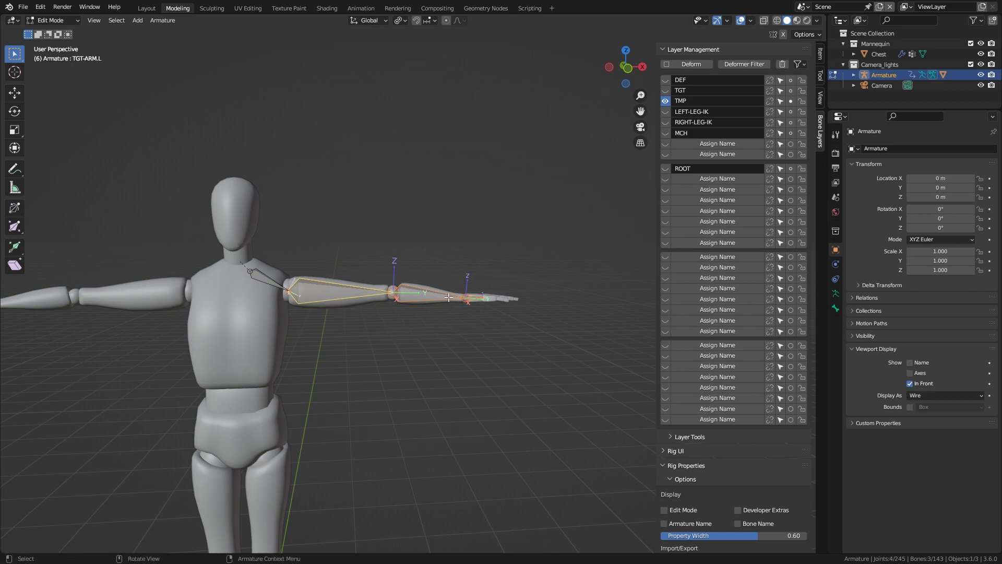
key("shift+d")
type("z.5")
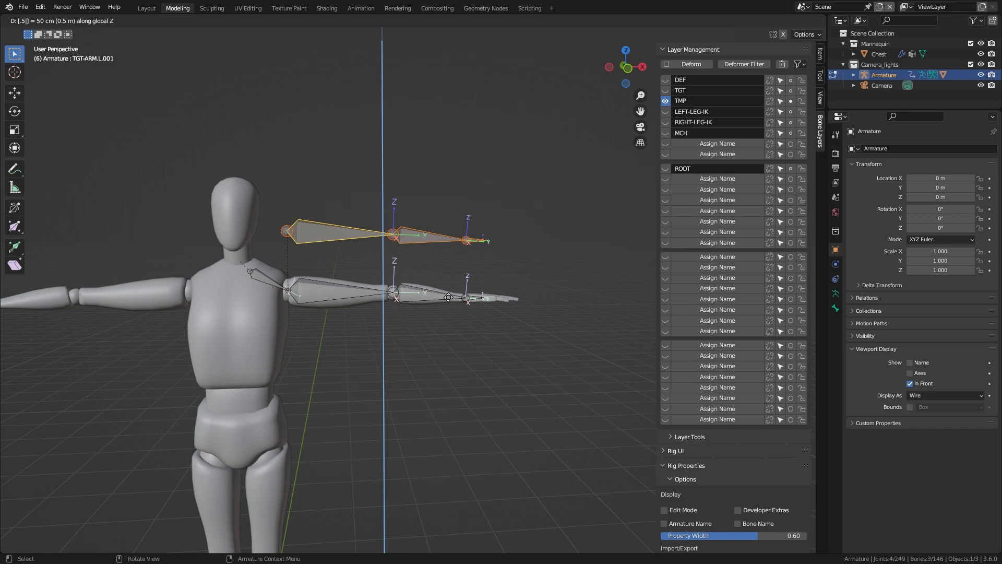
key("Return")
- Duplicate the raised arm chain once more, another 0.5 m upward along global Z
key("shift+d")
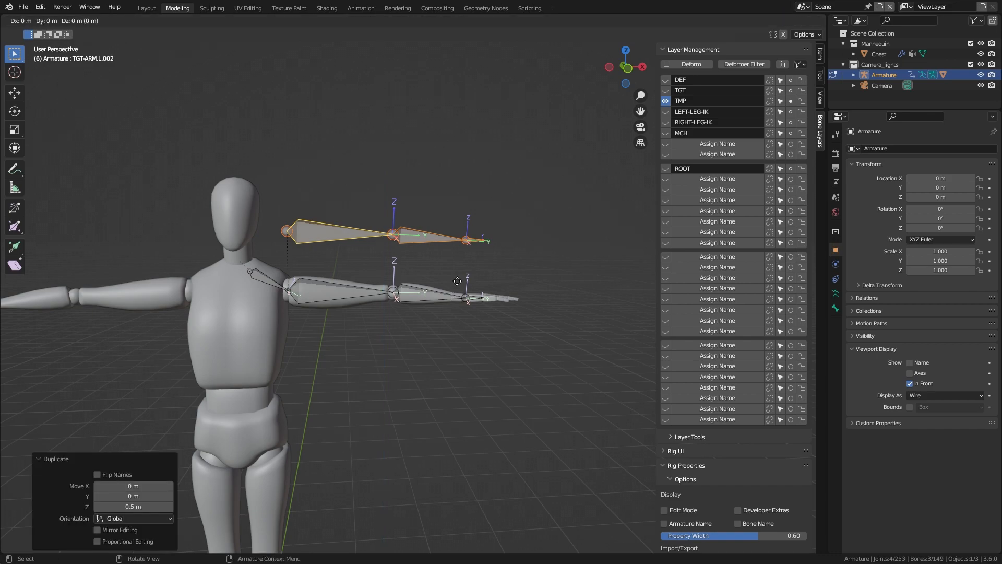
type("z.5")
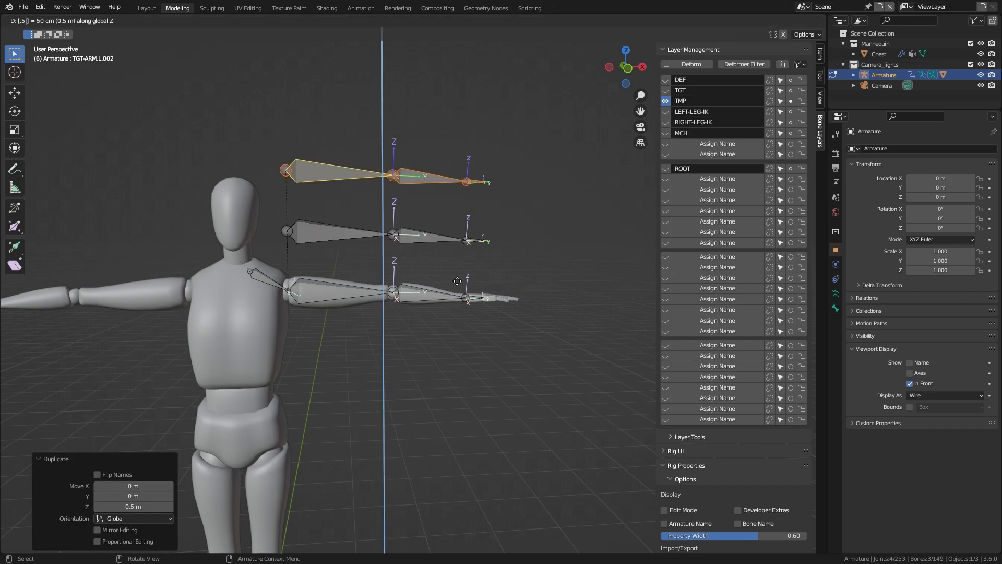
key("Return")
- Select both duplicated arm chains and clear their parents
left_click_drag(531, 133, 273, 264)
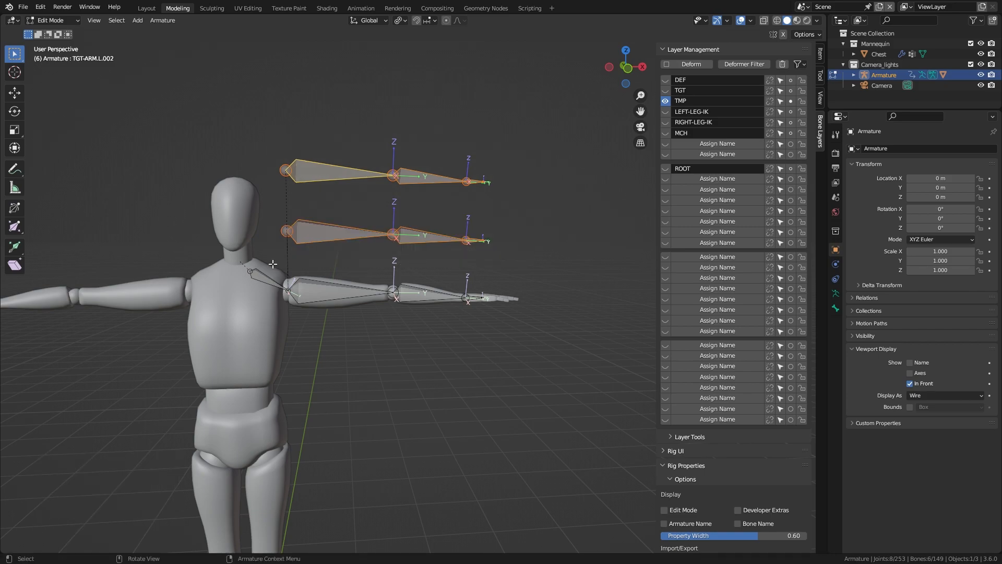
key("alt+p")
left_click(273, 264)
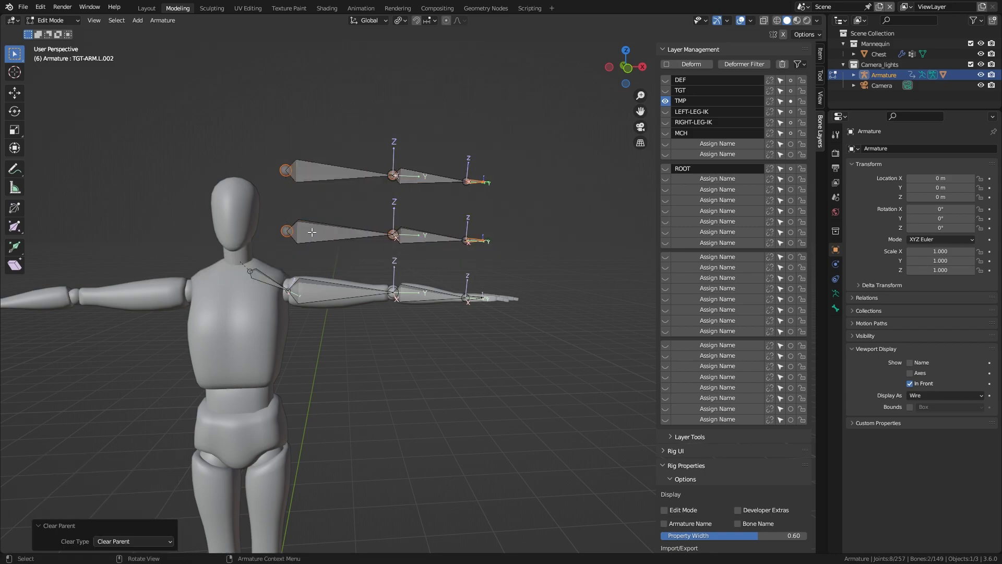
- In the uppermost chain, parent the hand to the forearm and the forearm to the upper arm with Keep Offset
scroll(373, 210, "up", 3)
middle_click_drag(439, 186, 479, 277)
left_click(500, 262)
left_click(503, 234)
left_click(425, 224, "shift")
key("ctrl+p")
left_click(424, 225)
left_click(424, 224)
left_click(216, 215, "shift")
key("ctrl+p")
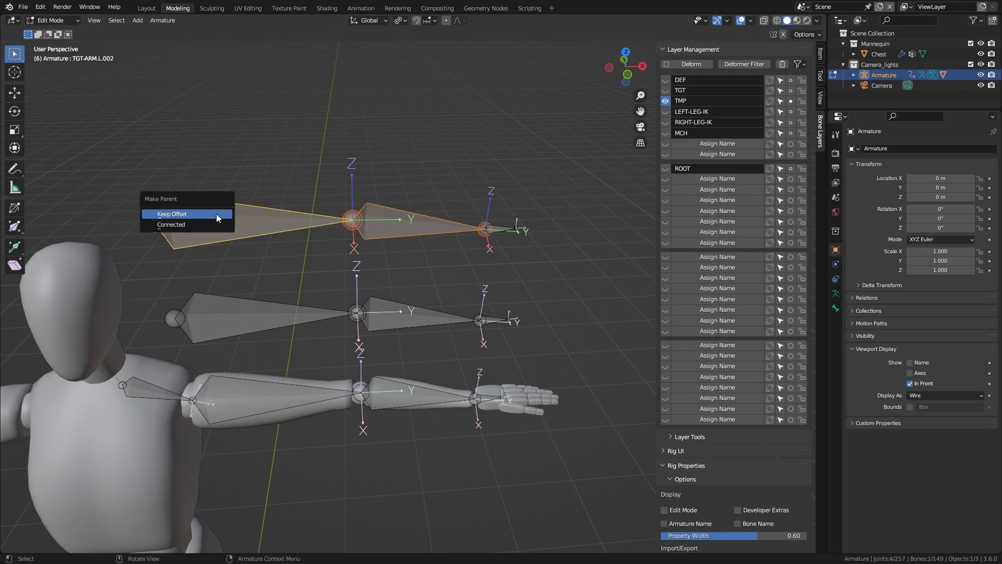
left_click(216, 214)
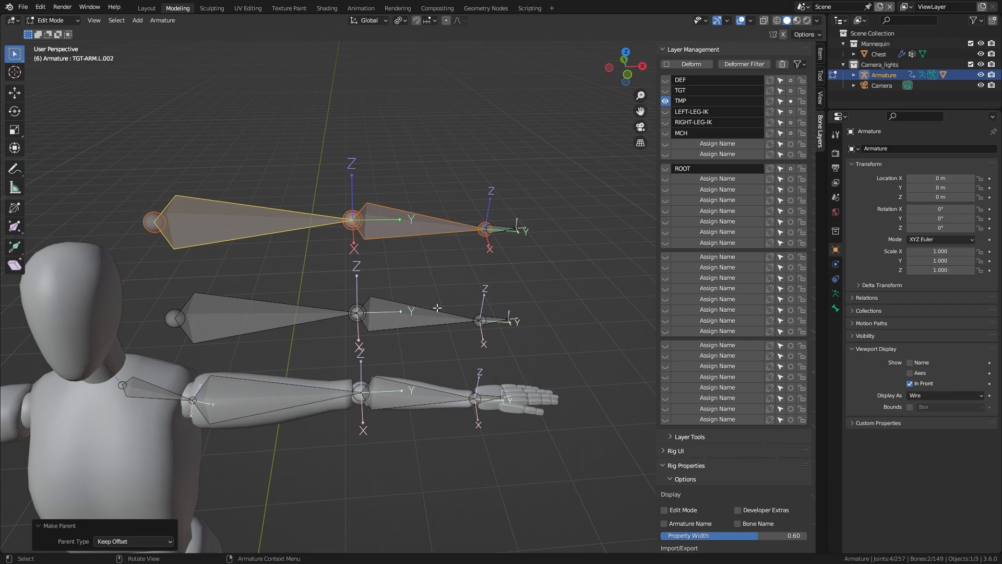
- In the middle chain, parent the hand to the forearm and the forearm to the upper arm with Keep Offset
key("alt+a")
left_click(495, 321)
left_click(383, 318, "shift")
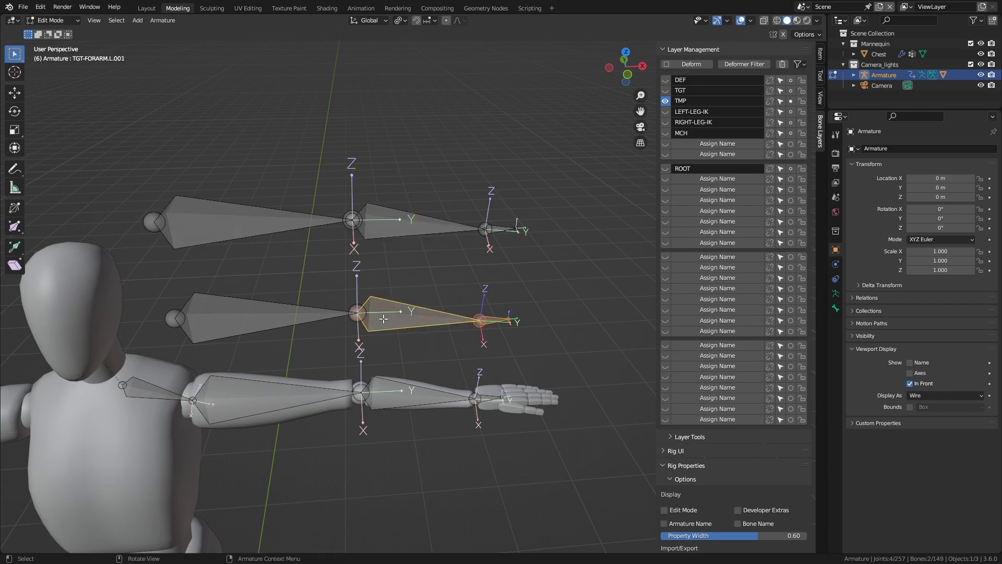
key("ctrl+p")
left_click(384, 318)
left_click(382, 318)
left_click(289, 313, "shift")
key("ctrl+p")
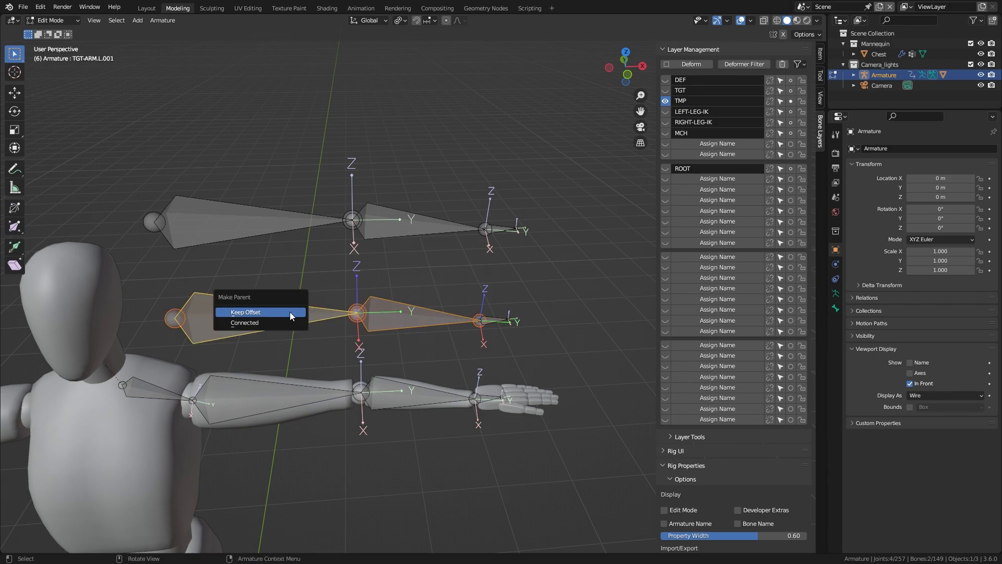
left_click(290, 312)
left_click(288, 271)
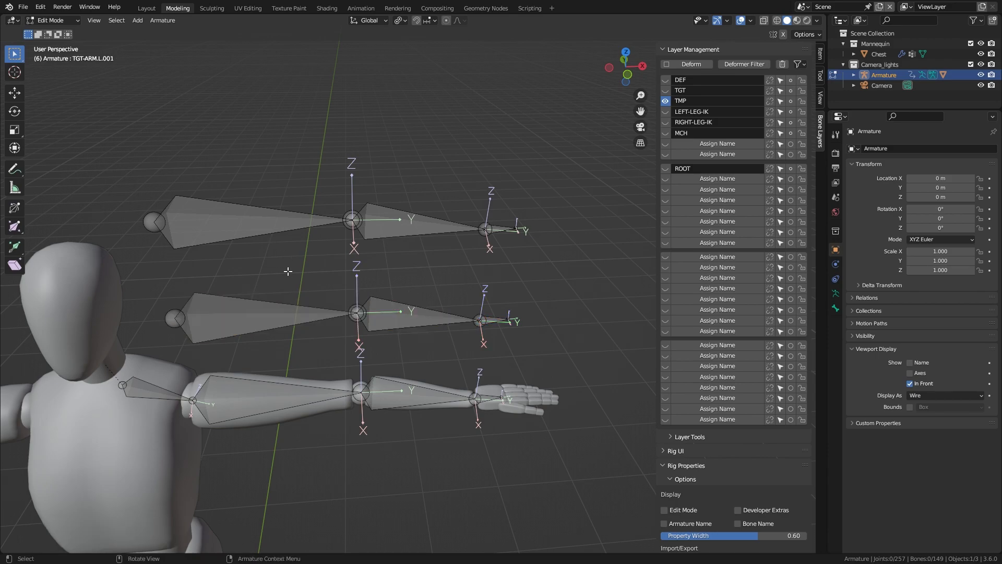
- Rename the upper arm bone of the uppermost chain to MCH-ARM-IK.L
scroll(324, 323, "up", 3)
middle_click_drag(304, 296, 425, 316, "shift")
middle_click_drag(426, 315, 421, 301)
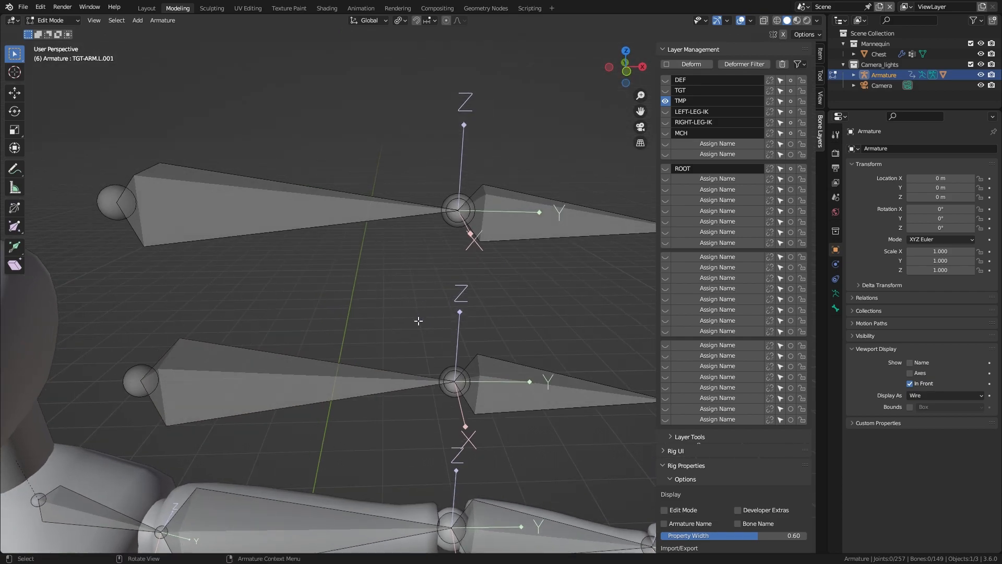
scroll(419, 320, "down", 3)
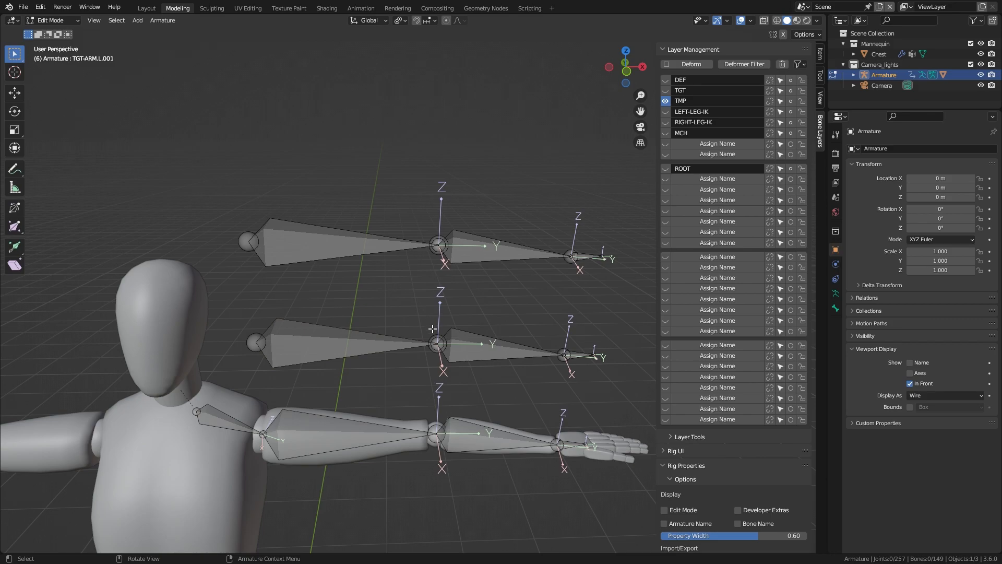
scroll(314, 303, "down", 1)
scroll(230, 193, "down", 1)
middle_click_drag(356, 340, 350, 350, "shift")
scroll(418, 330, "up", 4)
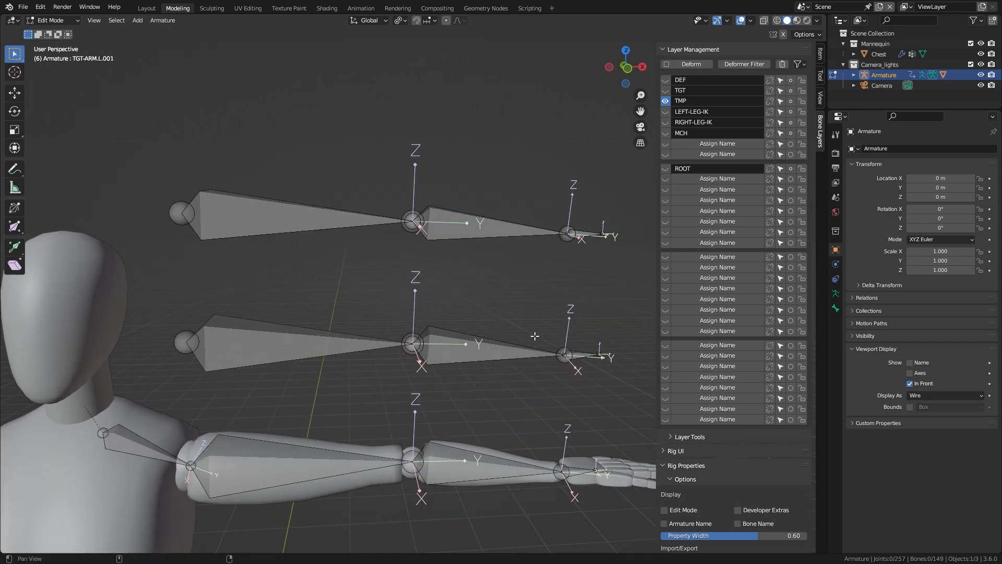
middle_click_drag(500, 331, 501, 368, "shift")
left_click(345, 252)
key("F2")
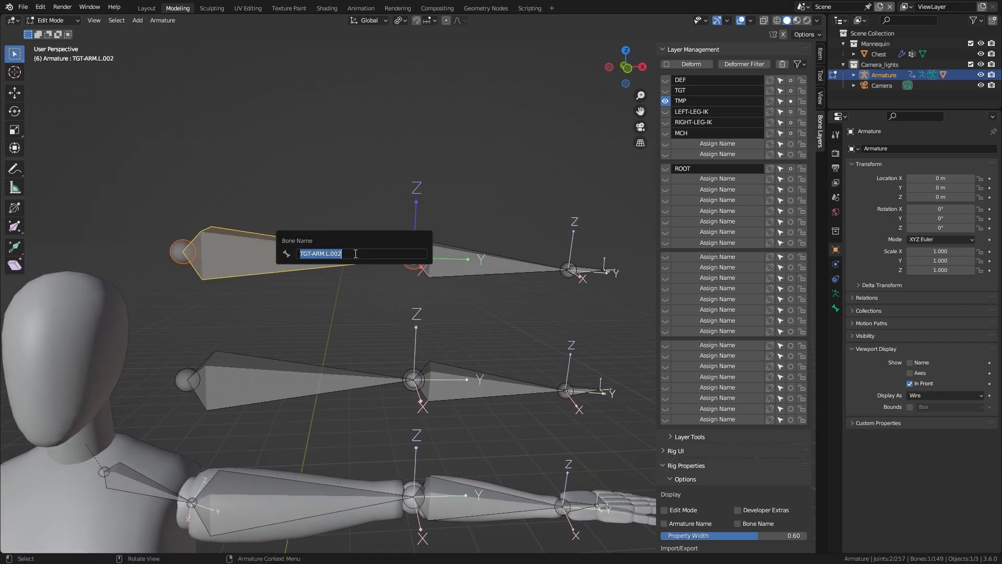
type("MCH")
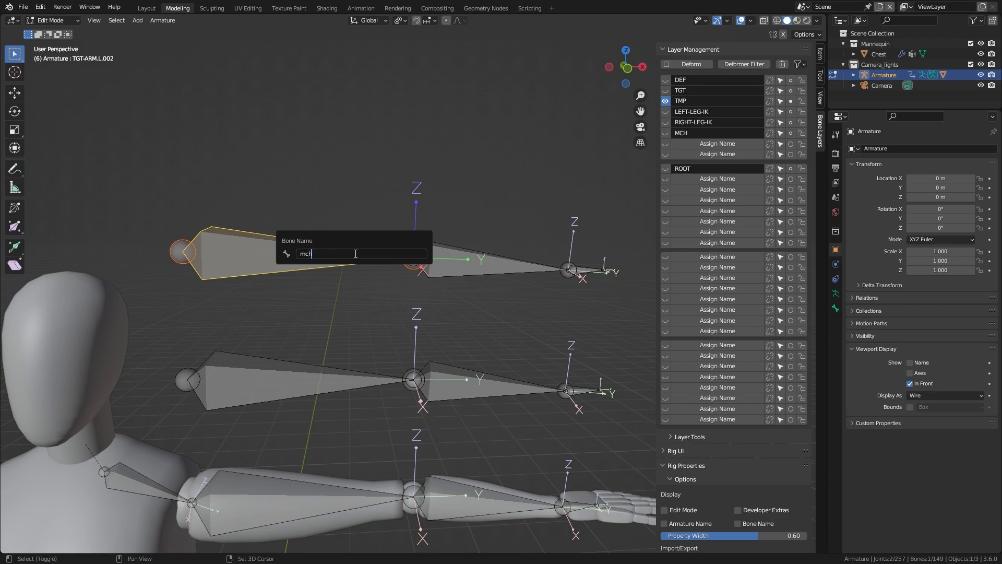
type("-ARM-IK.L")
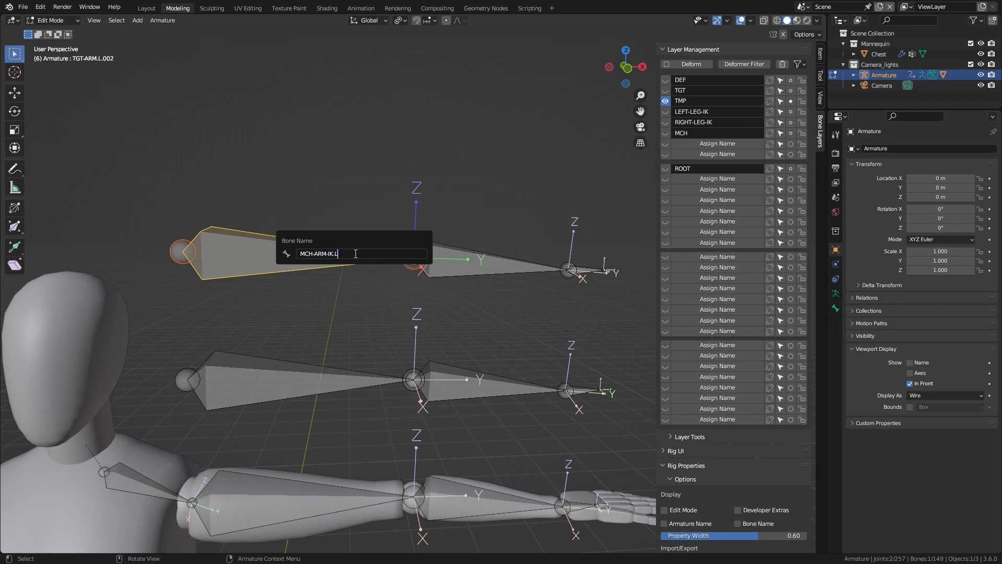
key("Return")
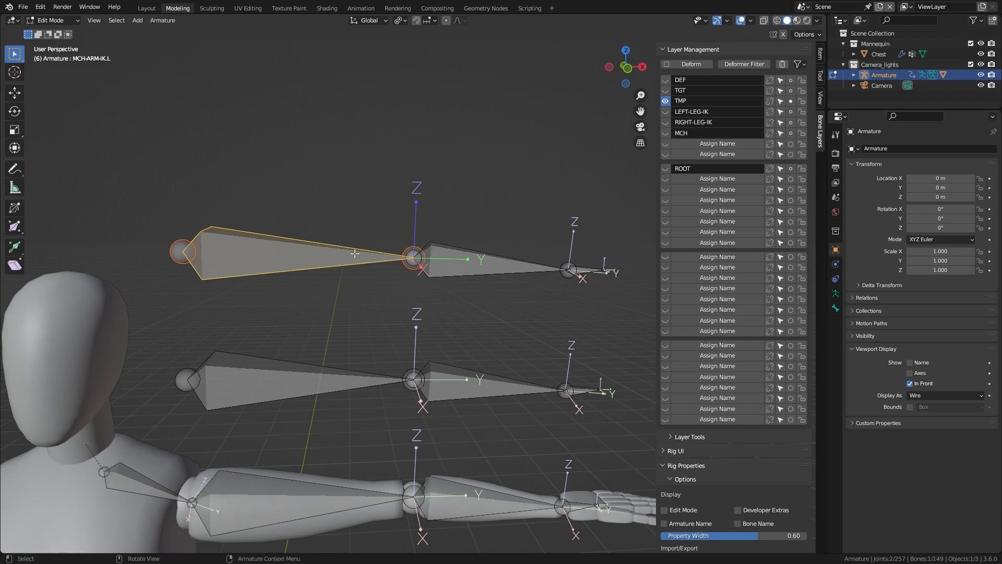
- Rename the forearm bone of the uppermost chain to MCH-FORARM-IK.L
left_click(490, 271)
key("F2")
type("MCH-ARM-IK.L")
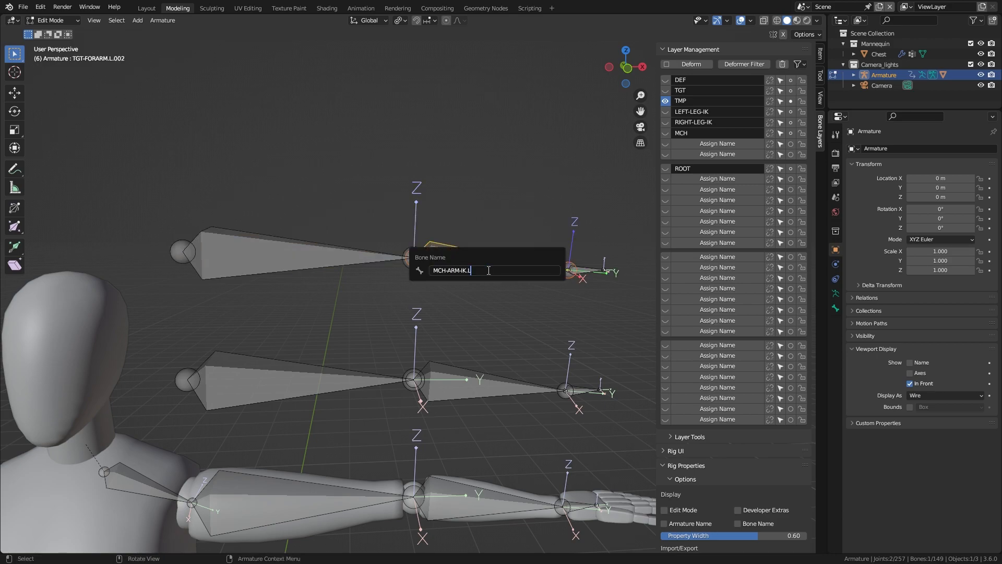
type("FOR")
key("Return")
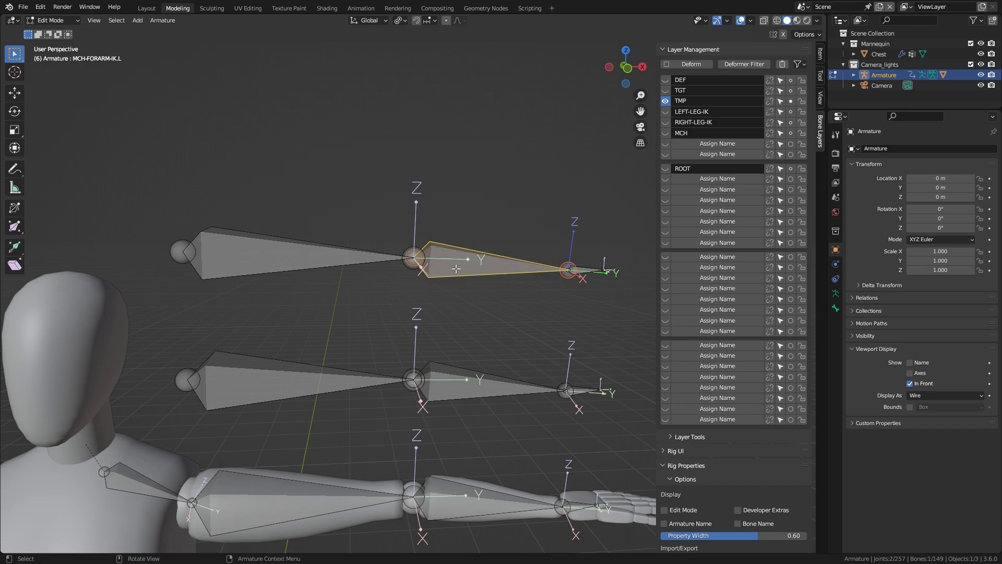
- Rename the hand bone of the uppermost chain to MCH-HAND-IK.L
middle_click_drag(509, 289, 452, 300, "shift")
left_click(476, 295)
key("F2")
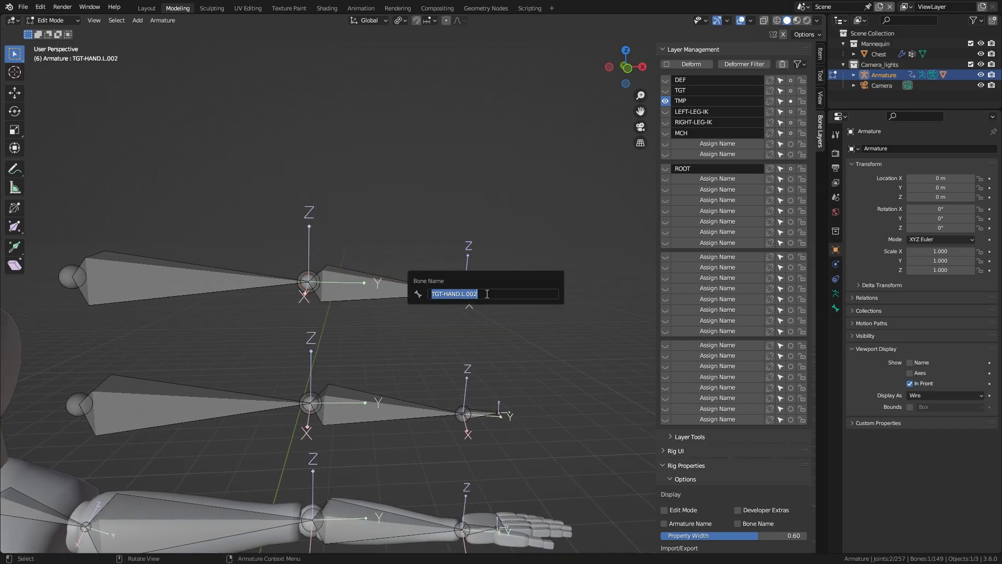
type("MCH-ARM-IK.L")
key("Left")
key("Left")
key("Left")
key("BackSpace")
key("BackSpace")
key("BackSpace")
key("BackSpace")
type("HAND")
key("Return")
- Extrude a new bone from the wrist joint of the uppermost chain about 0.28 m along global Y
middle_click_drag(489, 294, 427, 409)
left_click(455, 380)
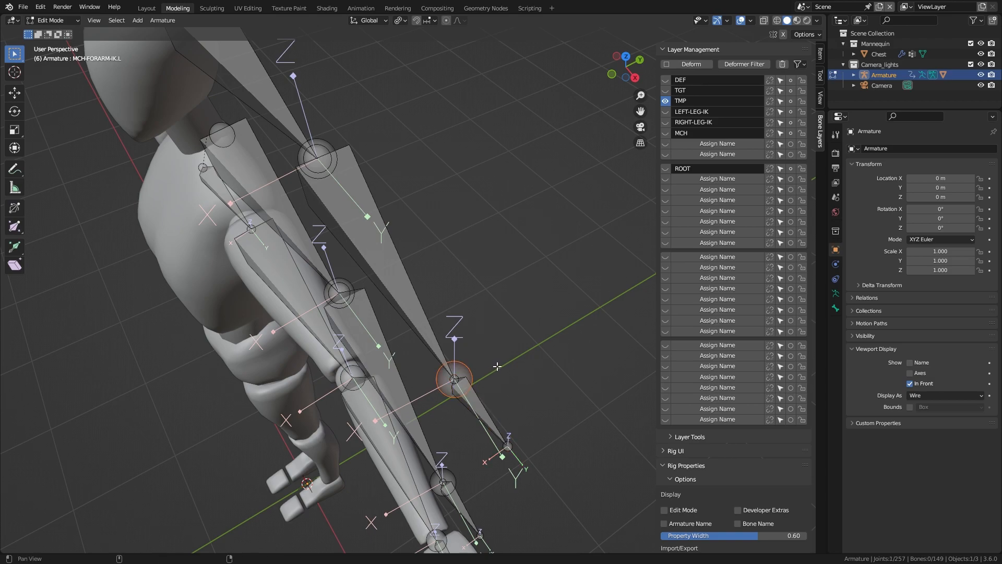
middle_click_drag(496, 364, 440, 374)
key("e")
key("y")
left_click(543, 339)
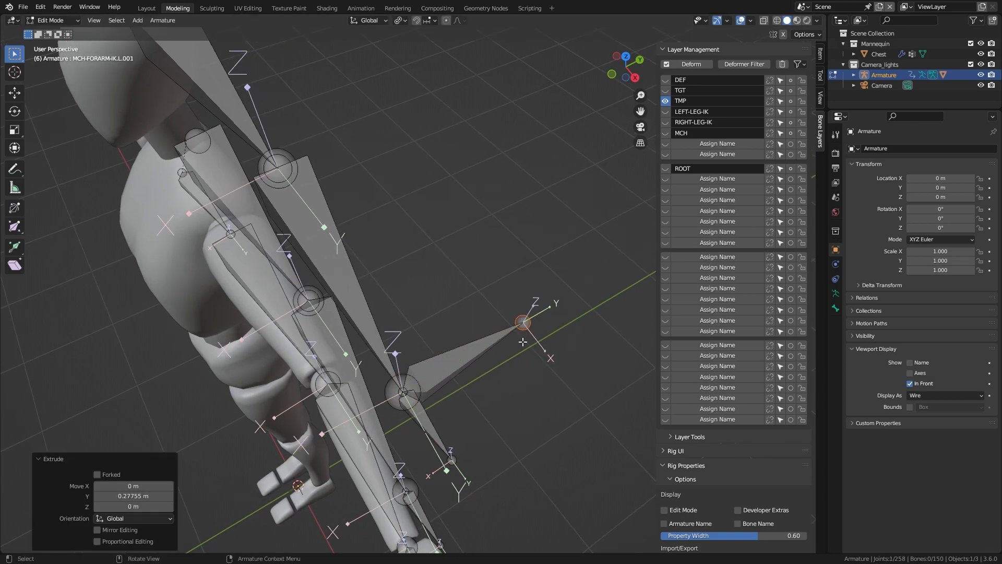
middle_click_drag(542, 338, 522, 340)
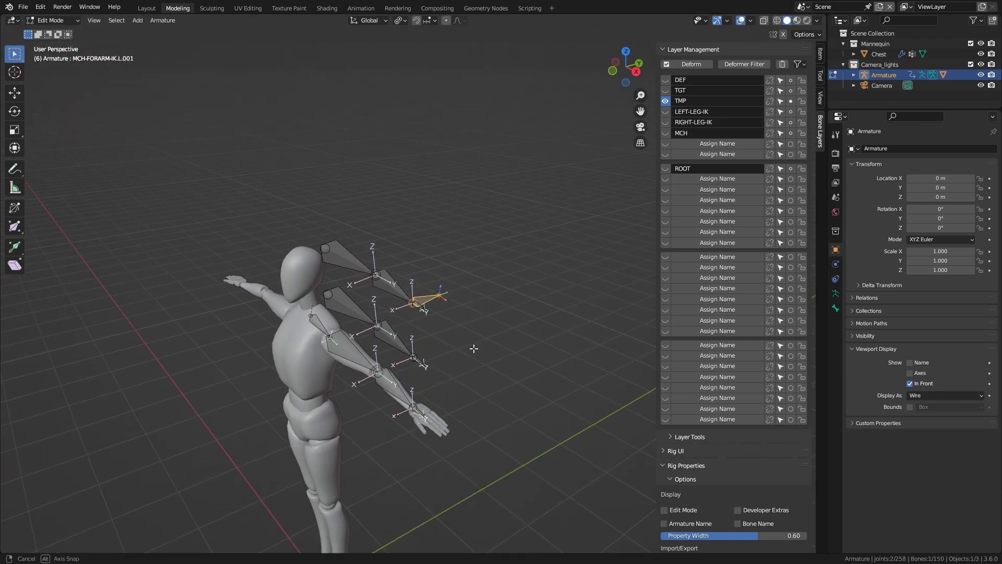
- Show the TGT layer, parent the new wrist bone to CTRL-TORSO with Keep Offset, and hide the layer again
left_click(666, 90)
left_click(336, 399, "shift")
key("ctrl+p")
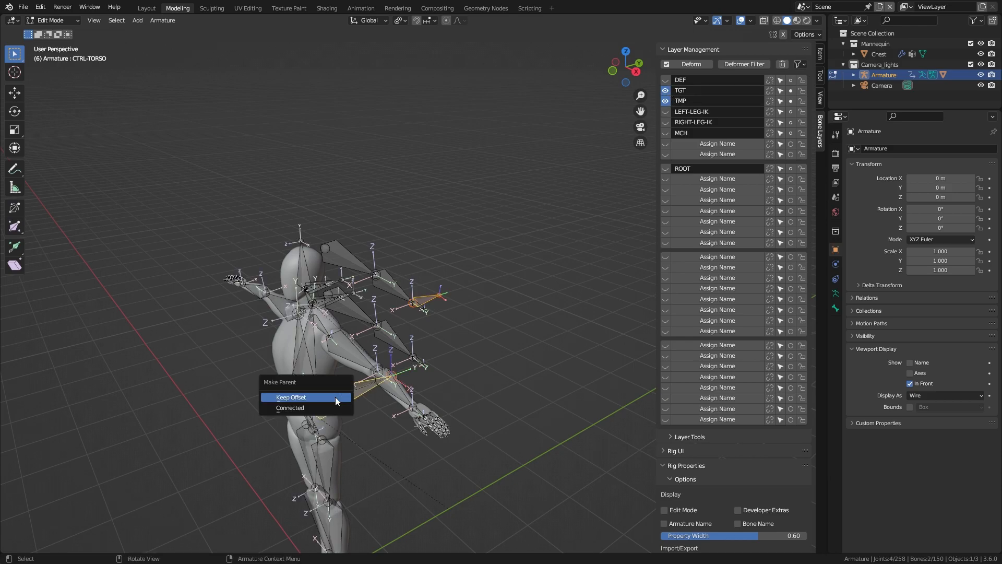
left_click(335, 396)
scroll(334, 384, "up", 3)
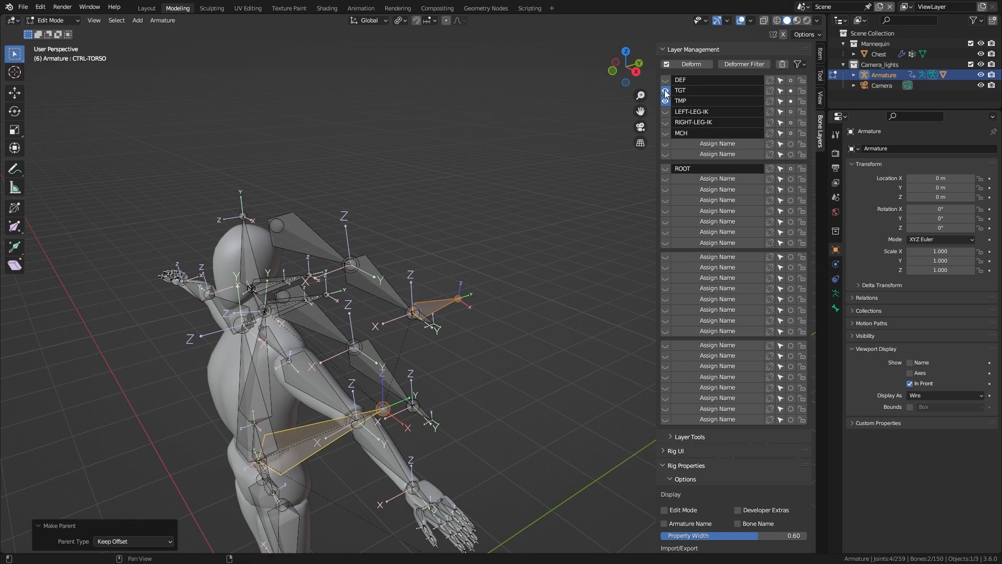
left_click(665, 90)
middle_click_drag(470, 313, 449, 365)
scroll(414, 332, "up", 2)
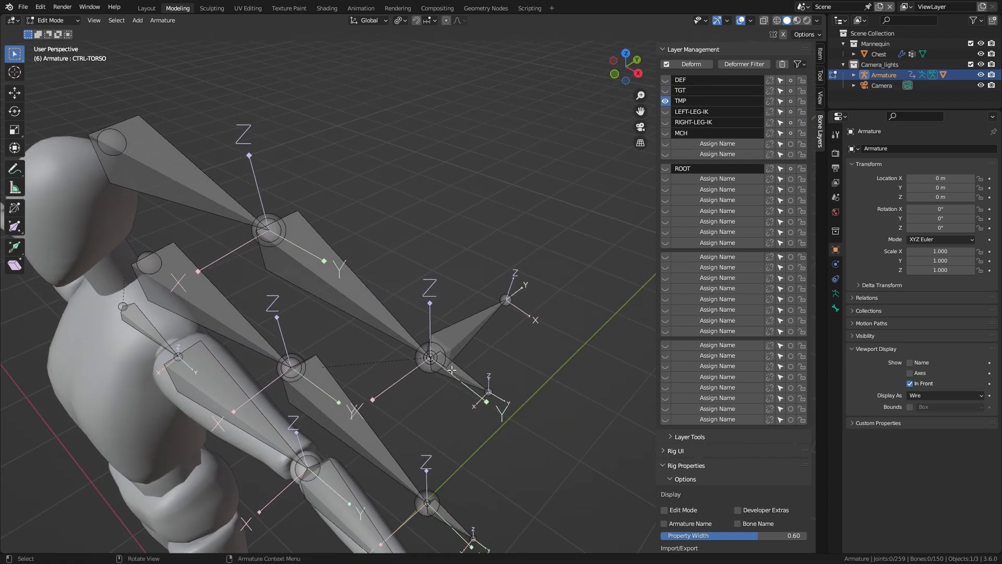
- Add an Inverse Kinematics constraint to MCH-FORARM-IK.L targeting the bone extruded from the wrist joint
key("Tab")
left_click(442, 339)
left_click(376, 313, "shift")
key("shift+ctrl+c")
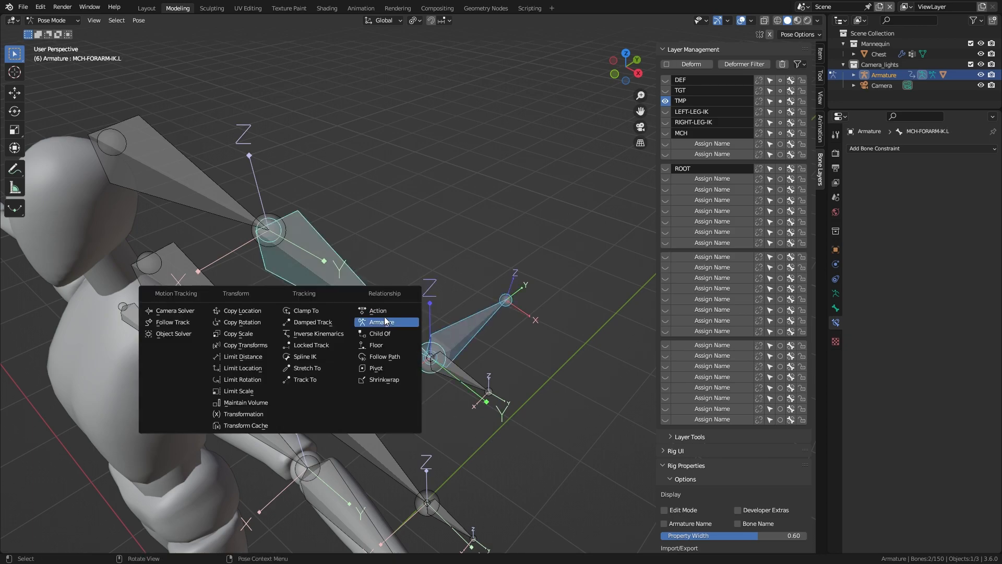
left_click(348, 330)
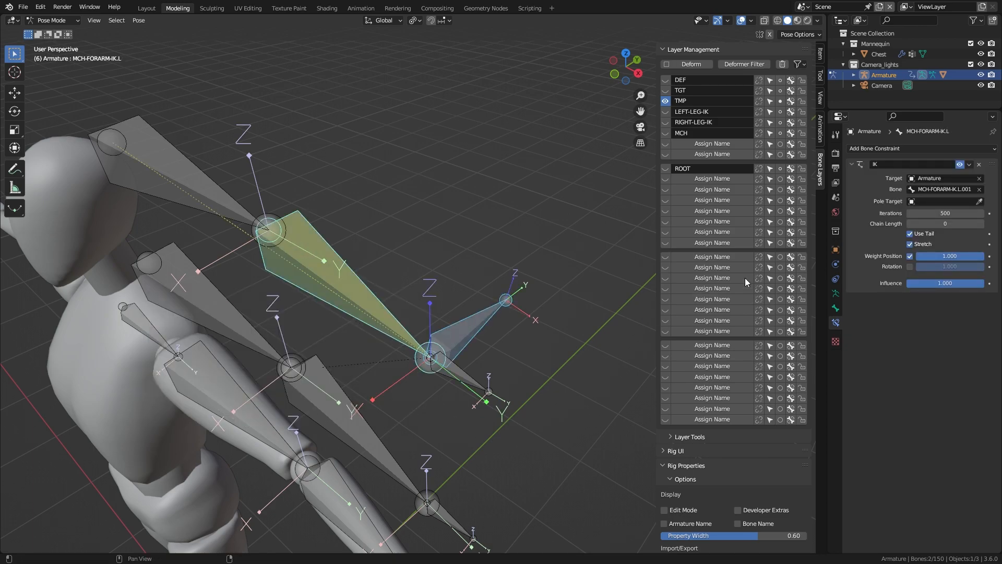
- Extrude a new bone from the elbow joint of the uppermost arm chain along global Y and clear its parent
middle_click_drag(334, 227, 301, 316)
key("Tab")
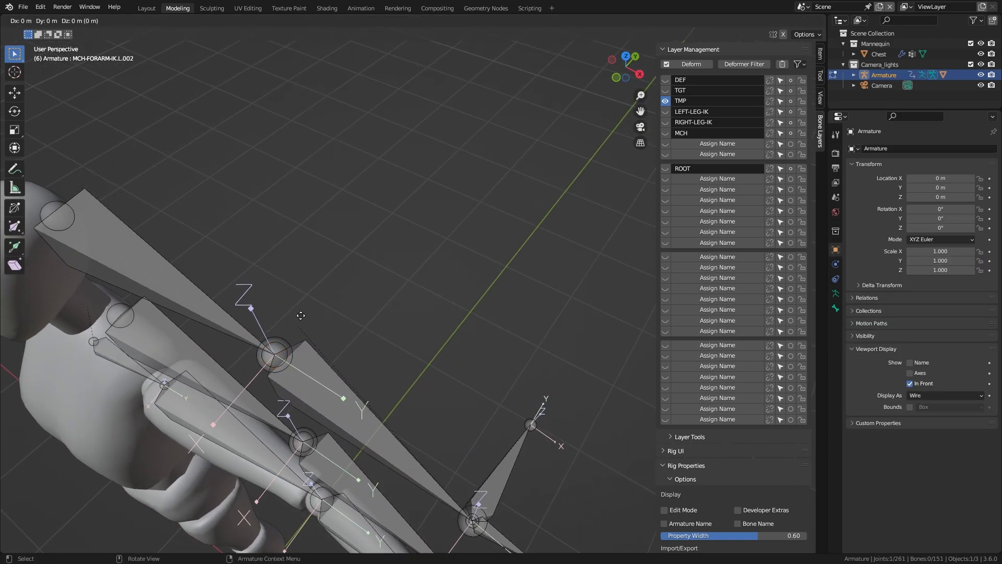
key("e")
left_click(381, 255)
left_click(352, 280)
key("alt+p")
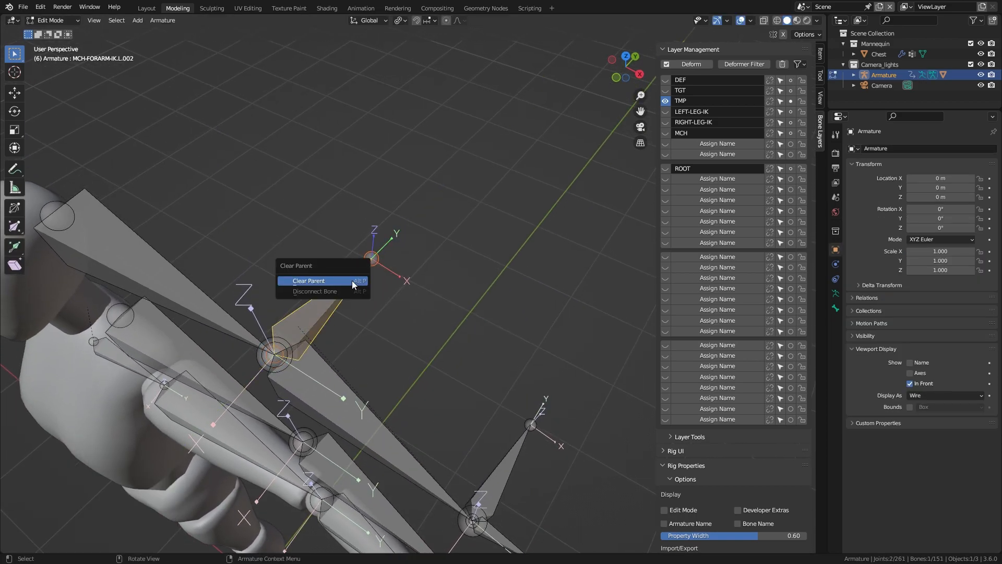
left_click(352, 280)
- Move the new elbow bone about 1.02 m along global Y, away from the arm chain
key("g")
key("y")
left_click(554, 81)
middle_click_drag(554, 81, 437, 214)
- Rename the detached elbow bone to CTRL-ARM-POLE-IK.L
key("F2")
type("C")
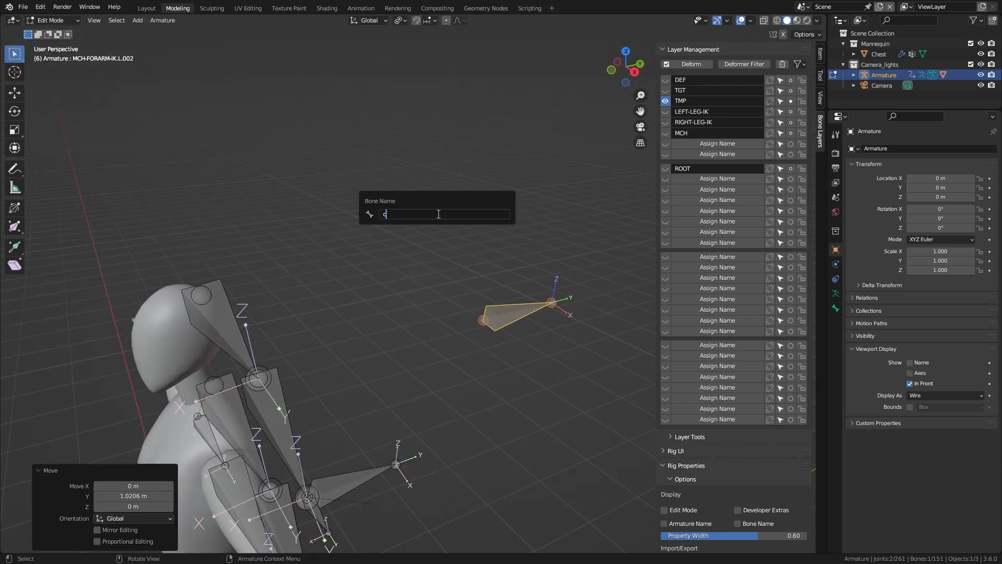
type("TRL-ARM-POLE-IK.L")
key("ctrl+a")
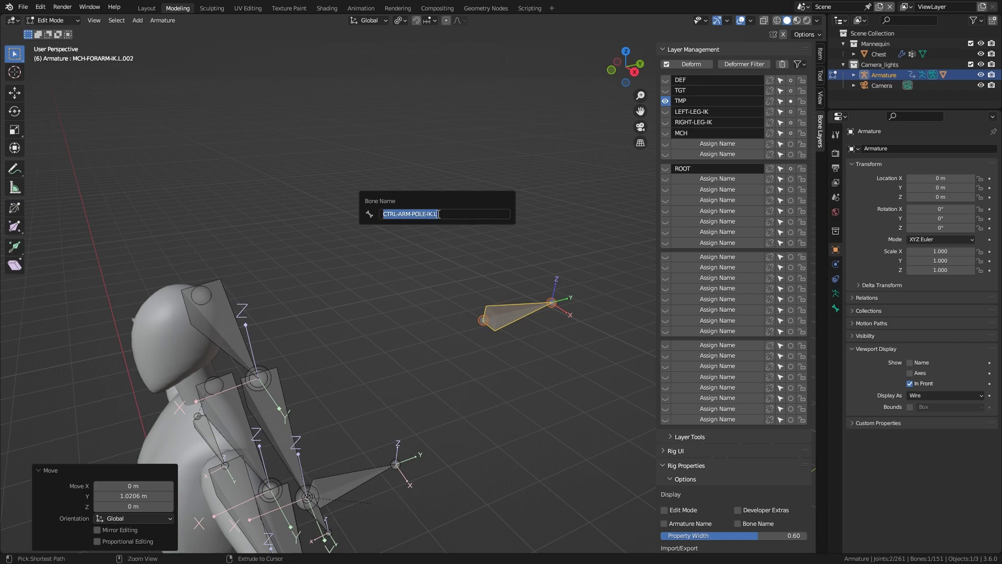
key("Return")
- Set the pole target of the IK constraint on MCH-FORARM-IK.L to the Armature bone CTRL-ARM-POLE-IK.L
key("ctrl+Tab")
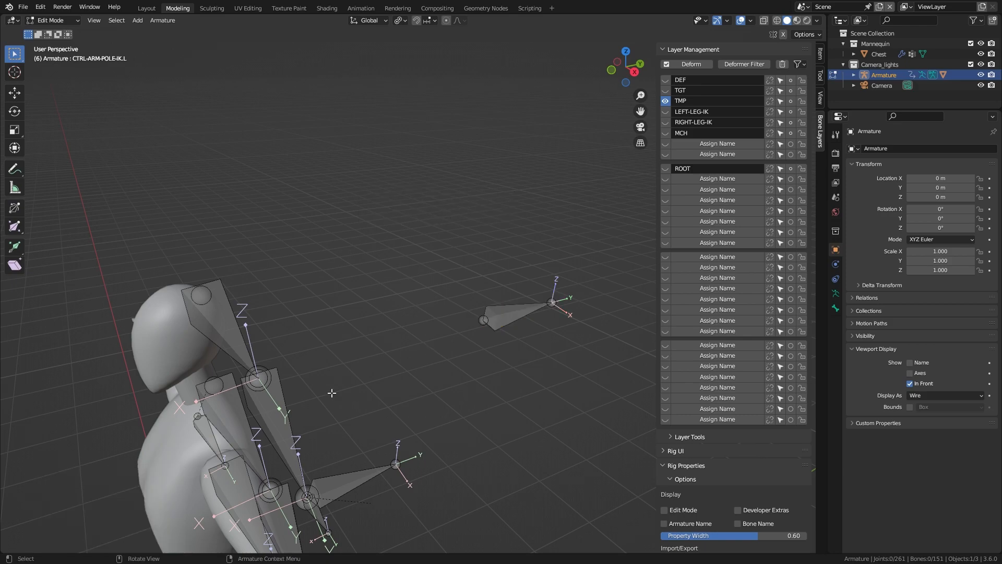
middle_click_drag(351, 383, 321, 391)
left_click(320, 390)
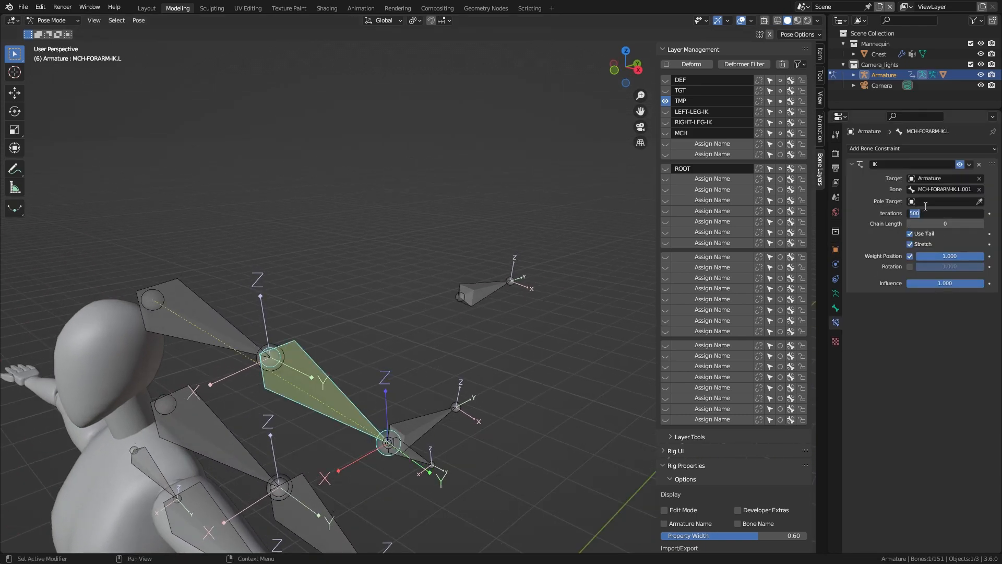
left_click(928, 202)
left_click(926, 215)
left_click(926, 214)
type("POLE")
left_click(918, 245)
- Set the IK constraint's chain length to 2 and its pole angle to 180°
middle_click_drag(424, 340, 459, 326)
left_click(981, 245)
left_click(980, 245)
left_click_drag(951, 224, 989, 224)
- Compare the IK arm chain's rest and posed alignment by switching repeatedly between Edit Mode and Pose Mode
key("Tab")
key("Tab")
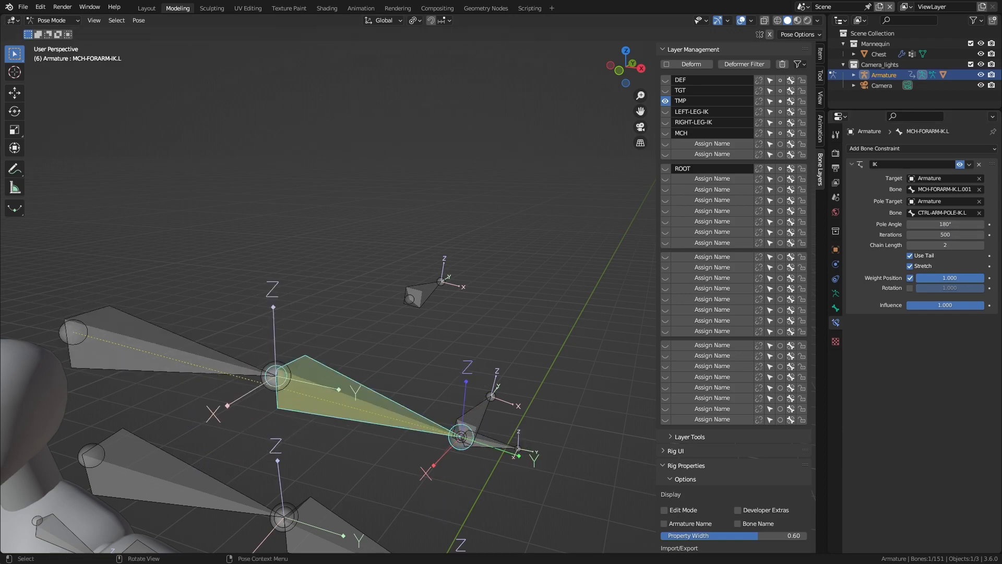
key("Tab")
key("Tab")
key("Tab")
key("Tab")
key("Tab")
key("Tab")
key("Tab")
key("Tab")
mouse_move(920, 223)
left_mouse_down()
mouse_move(899, 224)
mouse_move(921, 224)
left_mouse_up()
key("Tab")
key("Tab")
key("Tab")
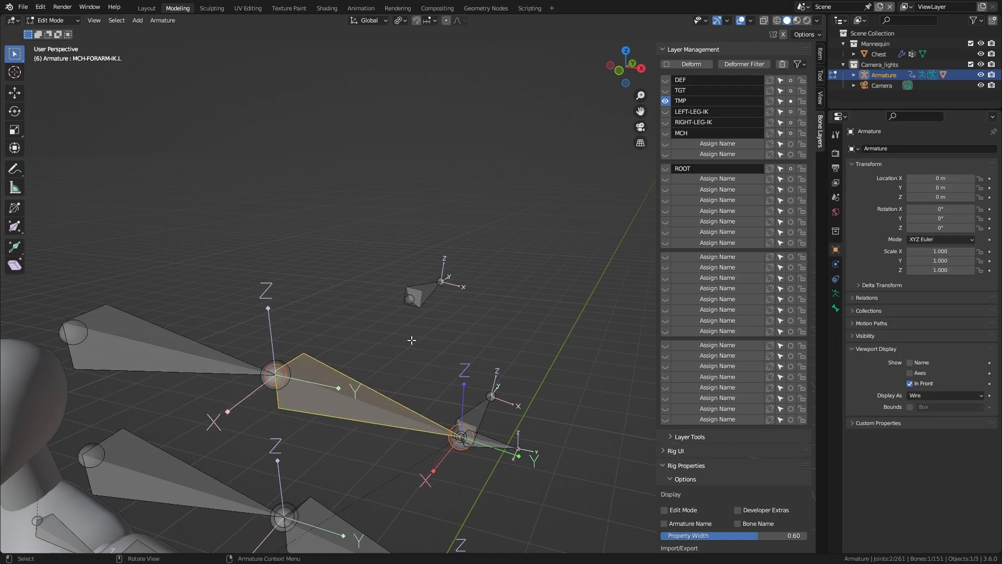
- Try moving the CTRL-ARM-POLE-IK.L bone in Pose Mode and cancel the move
left_click(433, 323)
mouse_move(433, 323)
middle_mouse_down()
mouse_move(416, 335)
mouse_move(451, 326)
middle_mouse_up()
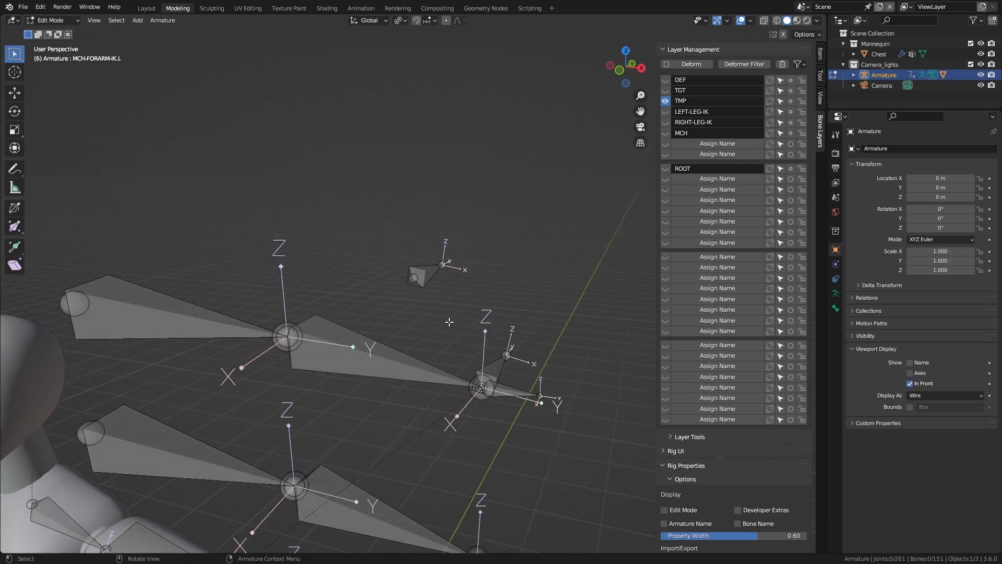
left_click(427, 278)
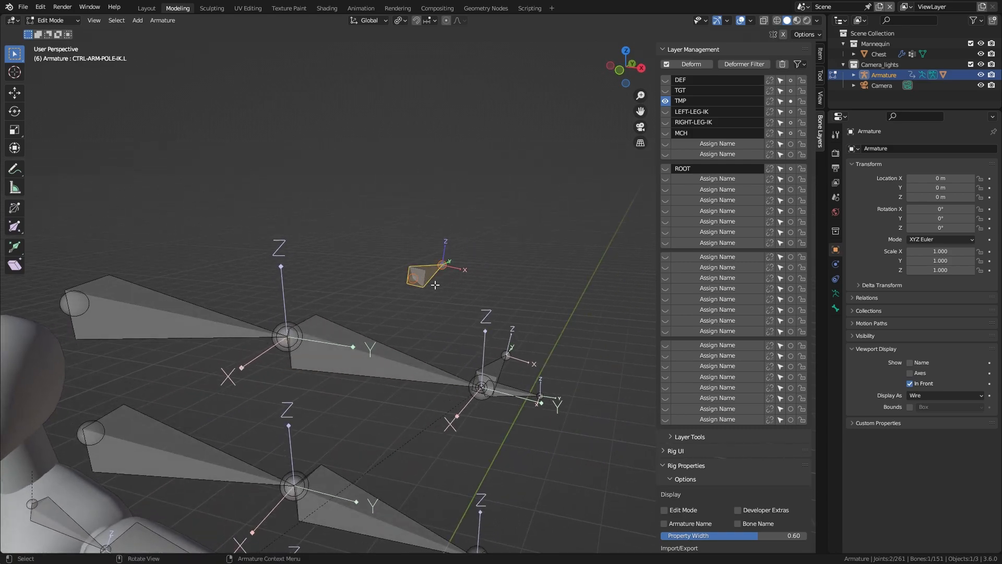
key("ctrl+Tab")
key("g")
right_click(446, 296)
middle_click_drag(385, 362, 399, 331)
- Lock the IK X and Y axes of MCH-FORARM-IK.L in its Inverse Kinematics bone settings
left_click(417, 381)
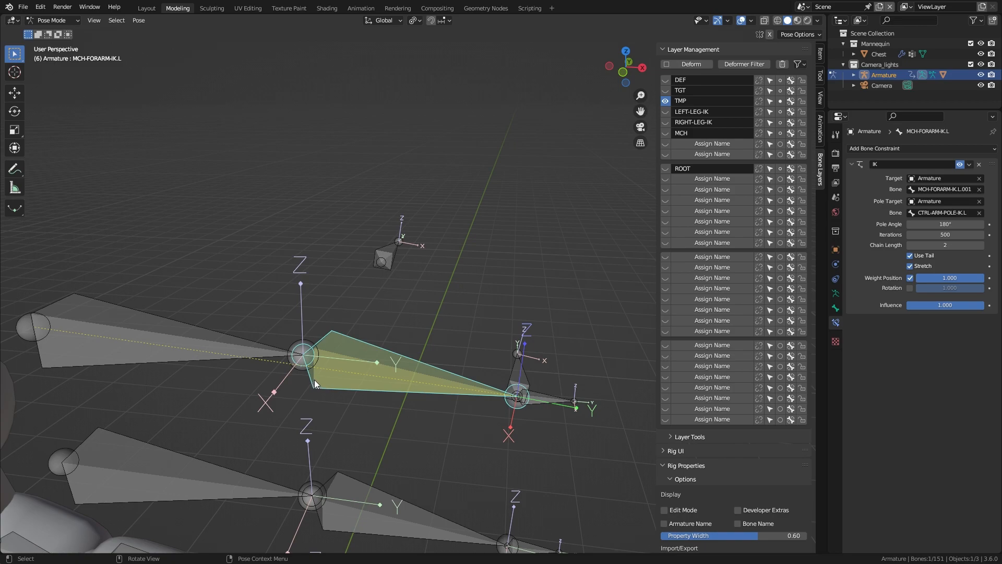
left_click(834, 308)
left_click(852, 323)
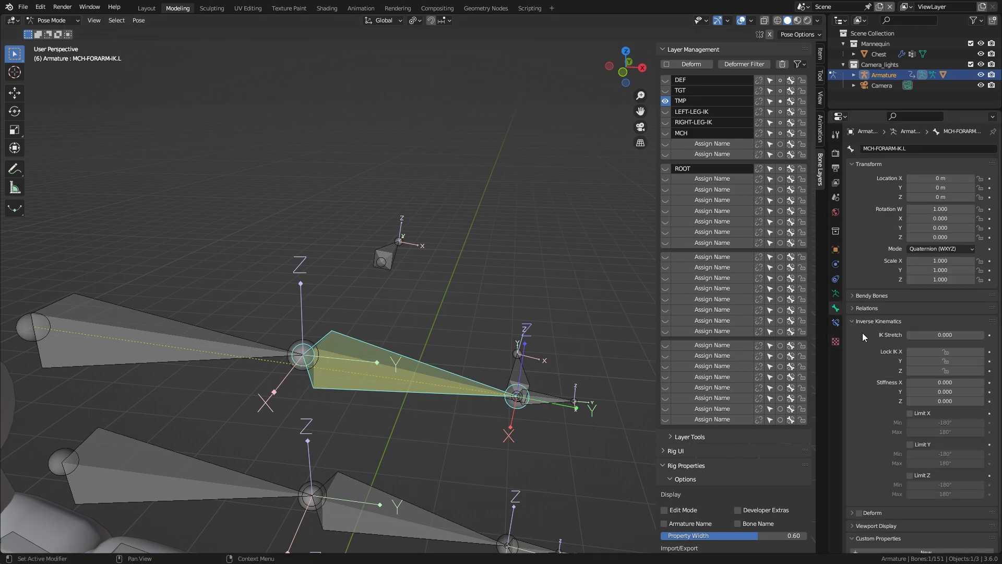
left_click(948, 360)
left_click(927, 353)
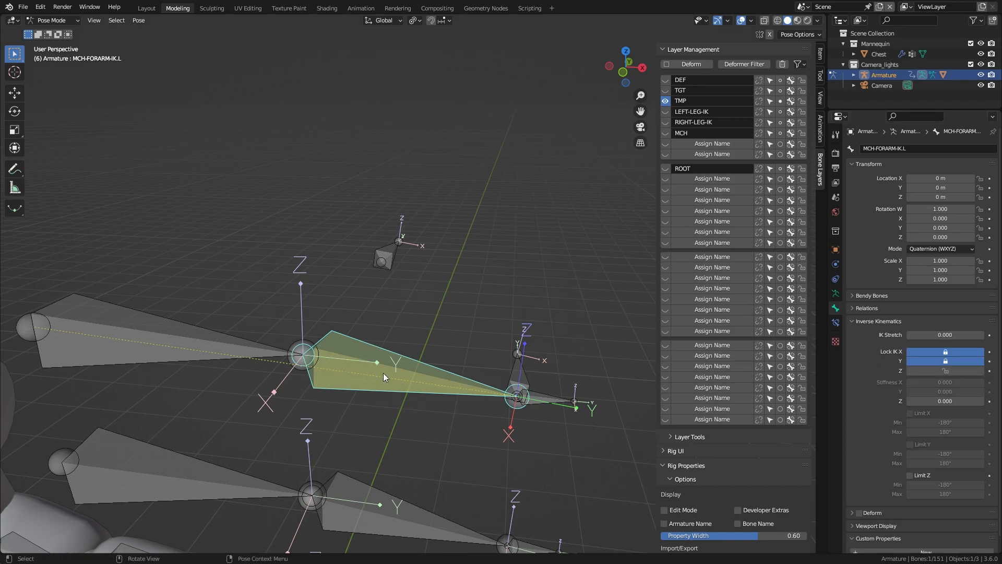
- Test the IK chain by moving the wrist target and pole bones, and clear all transforms on every visible bone
left_click(520, 364)
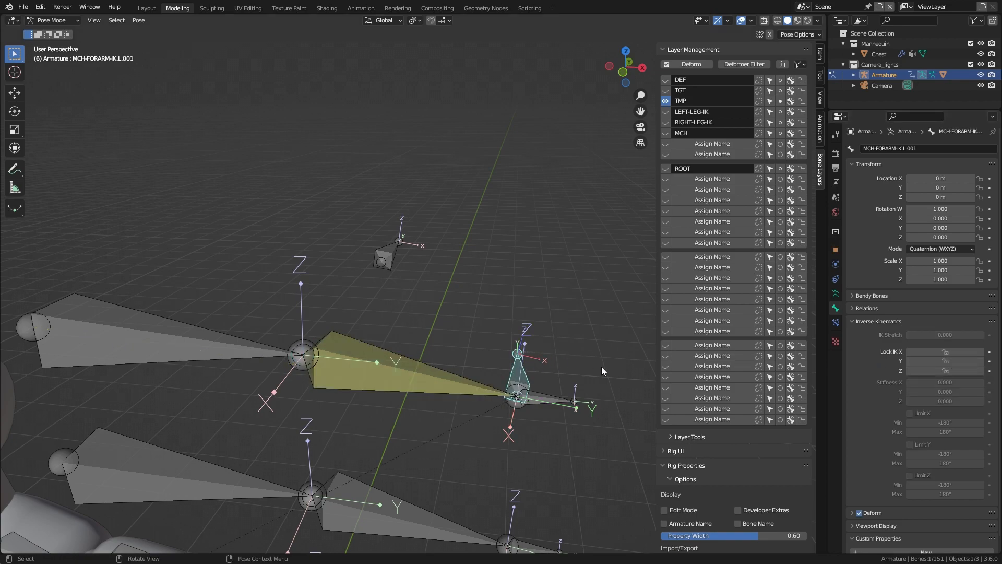
key("g")
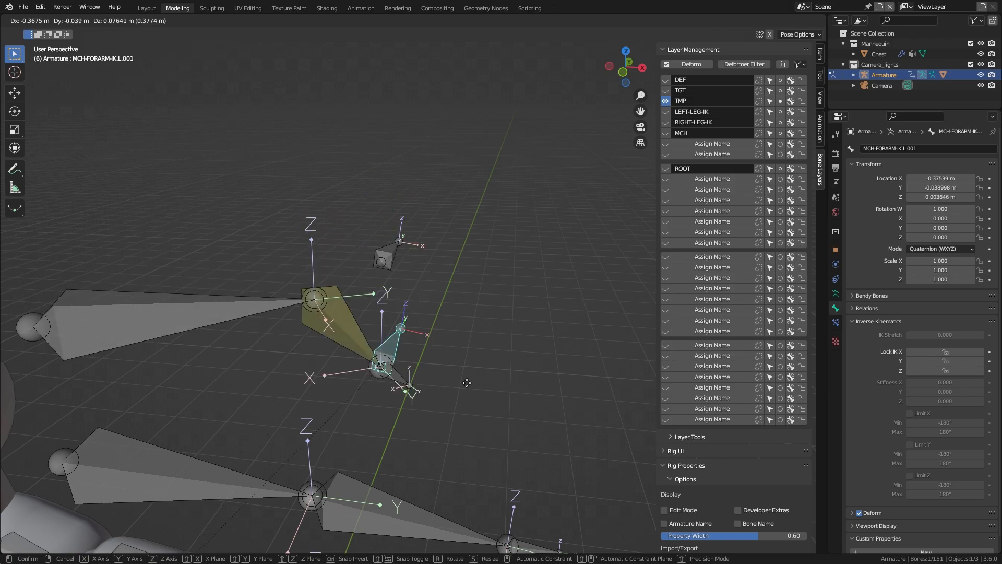
left_click(380, 286)
left_click(389, 262)
key("g")
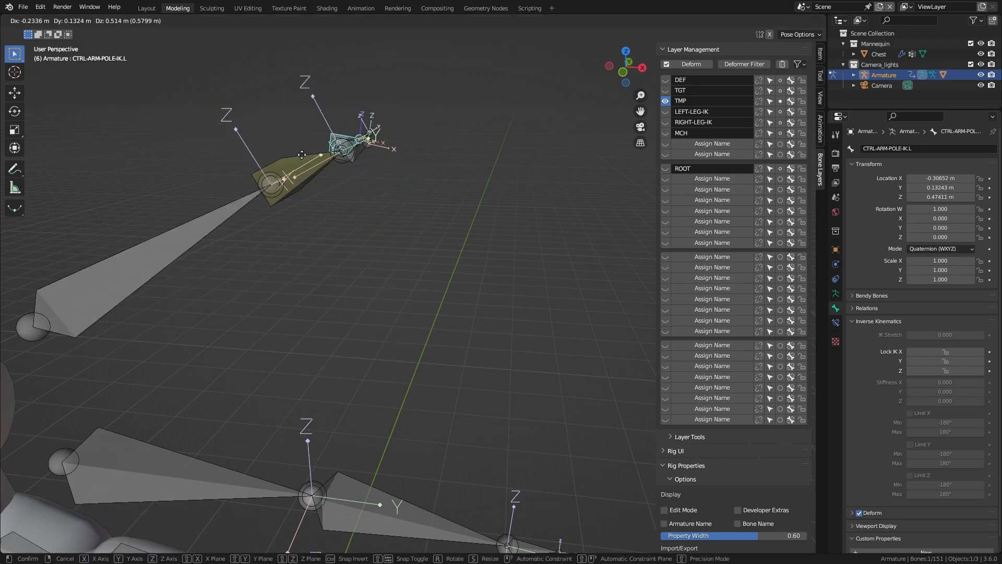
key("Escape")
key("a")
left_click(138, 20)
mouse_move(186, 46)
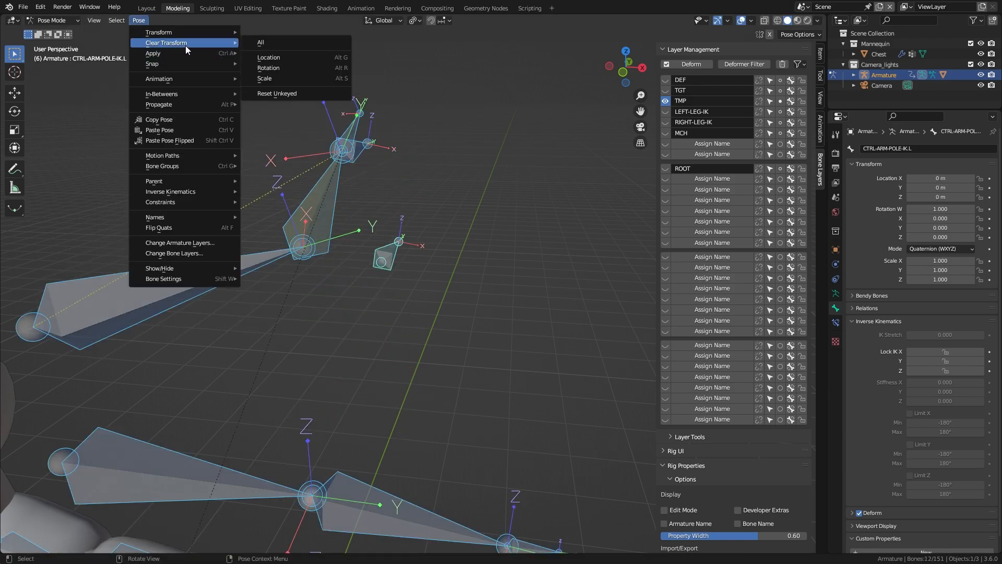
left_click(282, 42)
- Rename the forearm bone of the middle arm chain to CTRL-FORARM-FK.L and copy the name
scroll(459, 224, "up", 3)
left_click(414, 333)
key("F2")
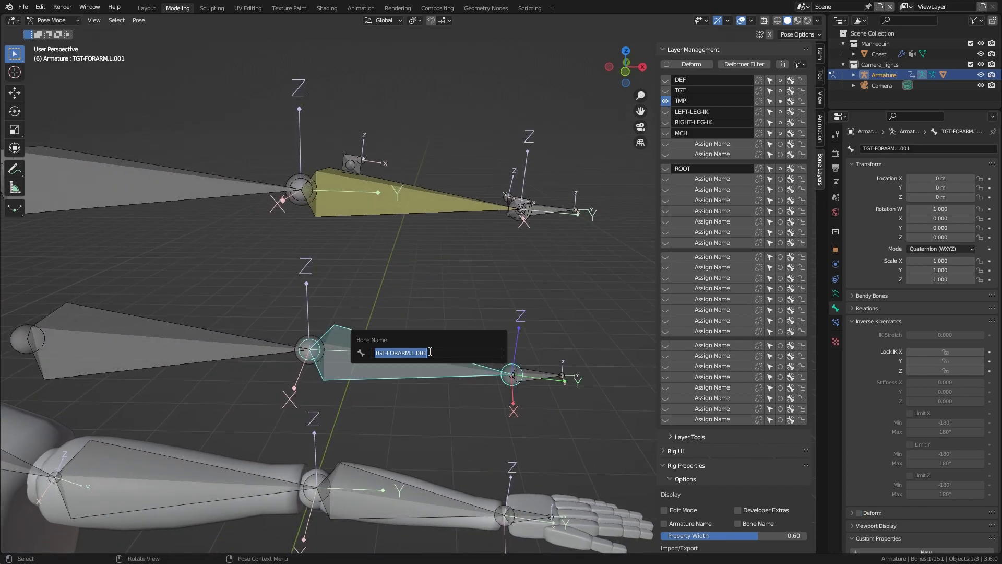
type("c")
type("L")
key("ctrl+a")
key("ctrl+c")
key("Return")
- Rename the hand bone of the middle arm chain to CTRL-HAND-FK.L
left_click(526, 377)
key("F2")
key("ctrl+v")
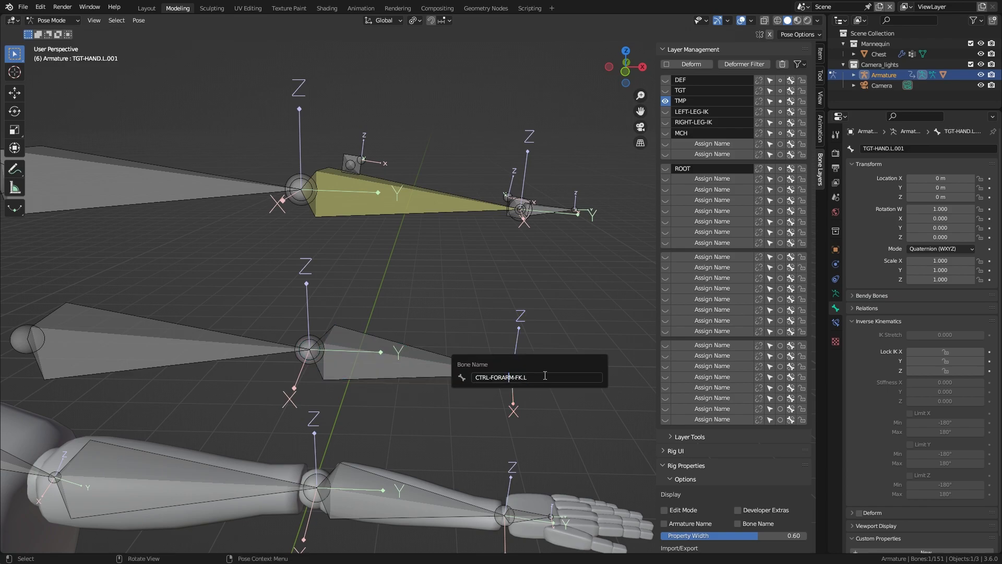
key("BackSpace")
key("BackSpace")
type("HAND")
key("Return")
- Rename the upper arm bone of the middle arm chain to CTRL-ARM-FK.L
left_click(219, 360)
key("F2")
key("ctrl+v")
key("ctrl+Left")
key("ctrl+Left")
key("ctrl+Left")
key("ctrl+Left")
key("ctrl+Left")
key("shift+Right")
key("shift+Right")
key("shift+Right")
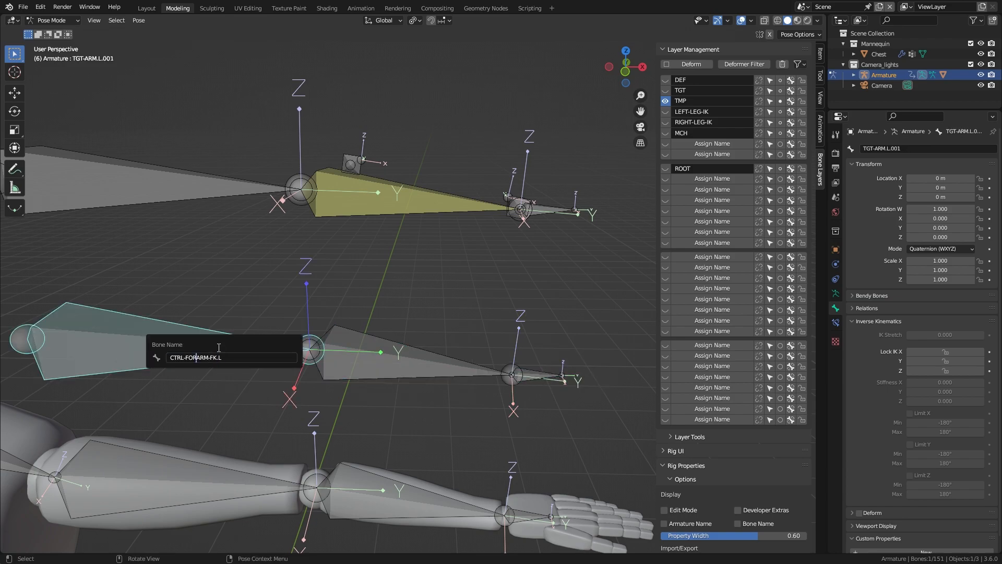
key("BackSpace")
key("Return")
- Examine the target, FK and IK bone chains of the left arm
left_click(437, 425)
scroll(437, 425, "down", 3)
middle_click_drag(381, 506, 385, 490)
left_click(435, 386)
scroll(487, 371, "up", 3)
middle_click_drag(487, 371, 496, 396)
scroll(445, 361, "down", 2)
middle_click_drag(386, 298, 413, 310, "shift")
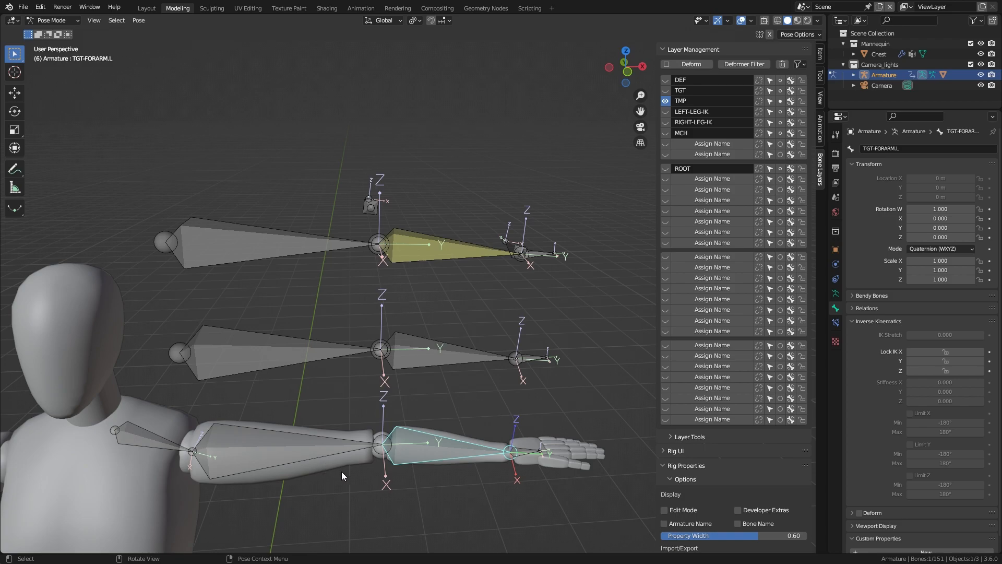
middle_click_drag(517, 455, 516, 395, "shift")
- Try moving the bones at the wrist of the uppermost arm chain and cancel each move
left_click(535, 189)
key("g")
right_click(604, 177)
left_click_drag(603, 178, 567, 210, "alt")
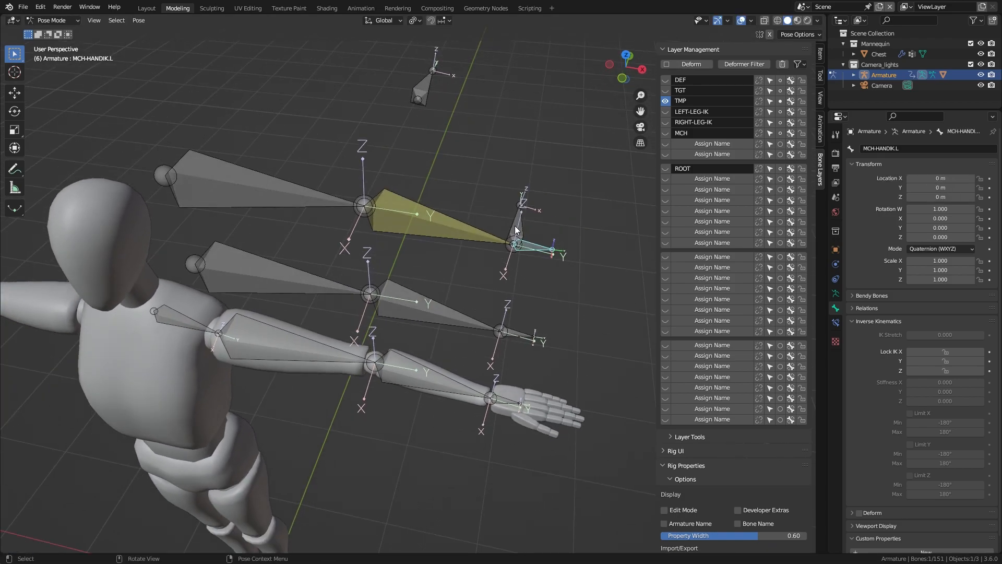
key("g")
right_click(574, 224)
- Set the IK Stretch of both MCH-FORARM-IK.L and MCH-ARM-IK.L to 0.050
left_click(474, 233)
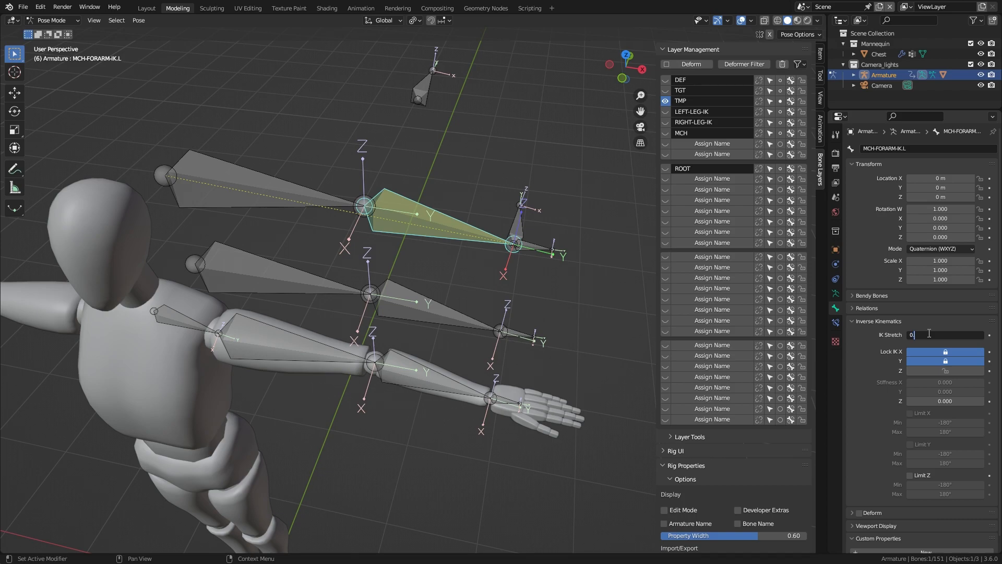
key("Return")
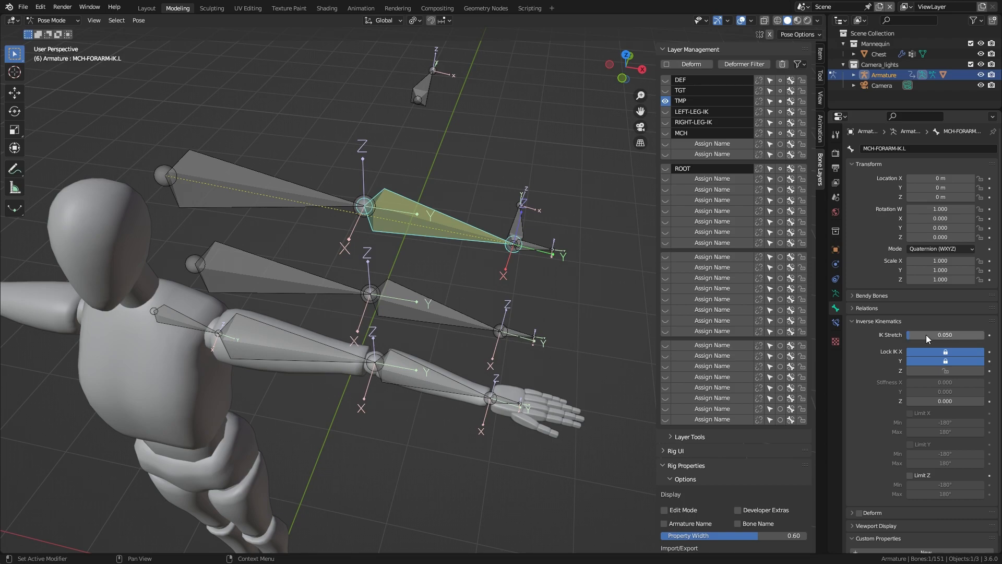
left_click(278, 199)
left_click(949, 335)
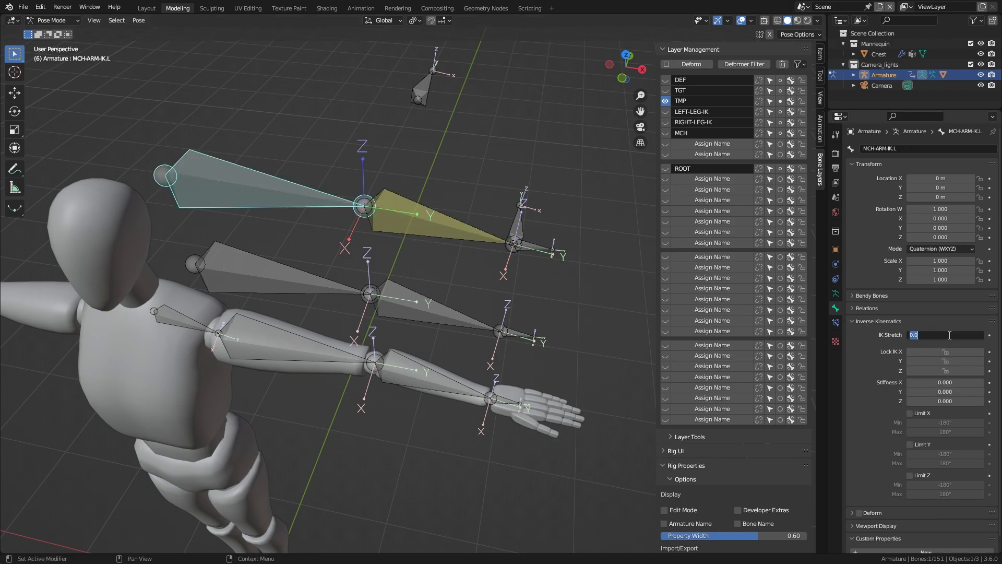
type(".05")
key("Return")
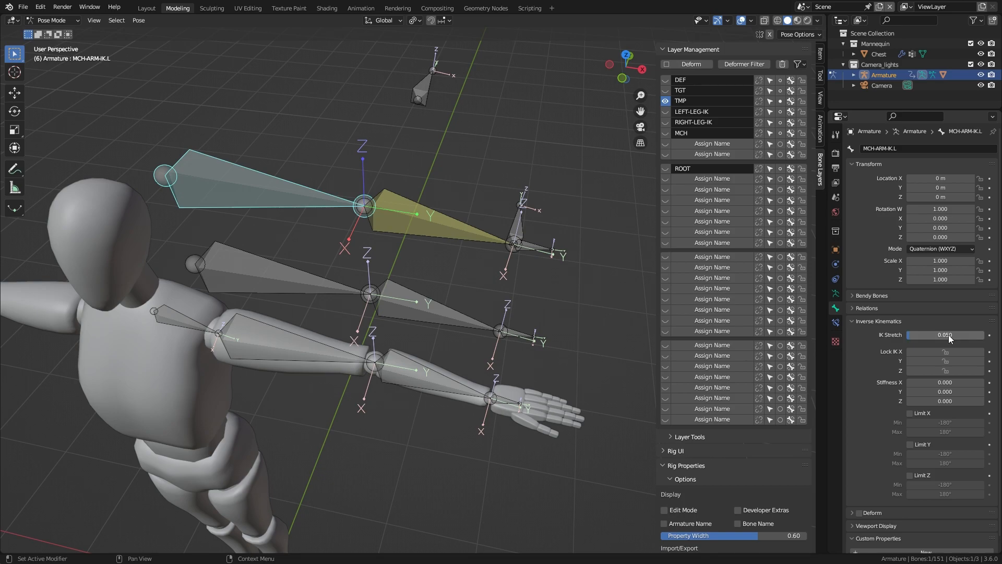
- Test the IK stretch by moving the wrist target bone away from the shoulder, and cancel the move
left_click(521, 225)
key("g")
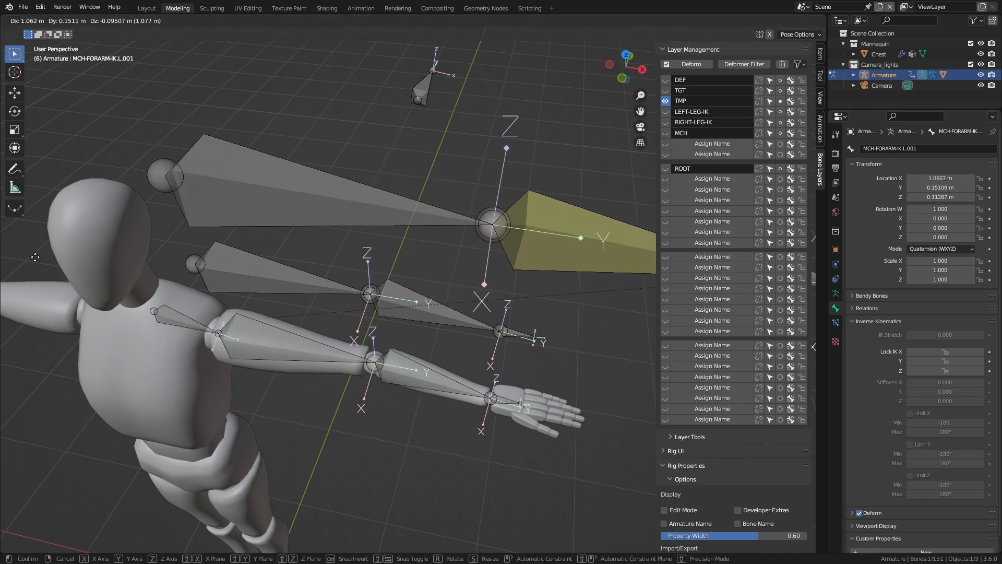
key("Escape")
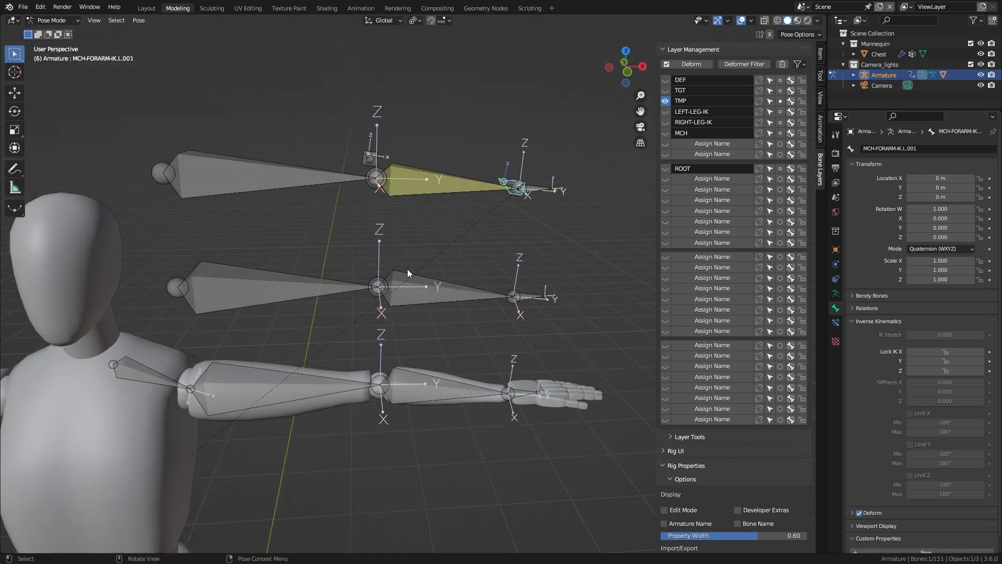
- Add Copy Location, Copy Rotation and Copy Scale constraints to TGT-ARM.L, all targeting MCH-ARM-IK.L
middle_click_drag(299, 196, 369, 228, "shift")
left_click(368, 214)
left_click(370, 407, "shift")
key("ctrl+shift+c")
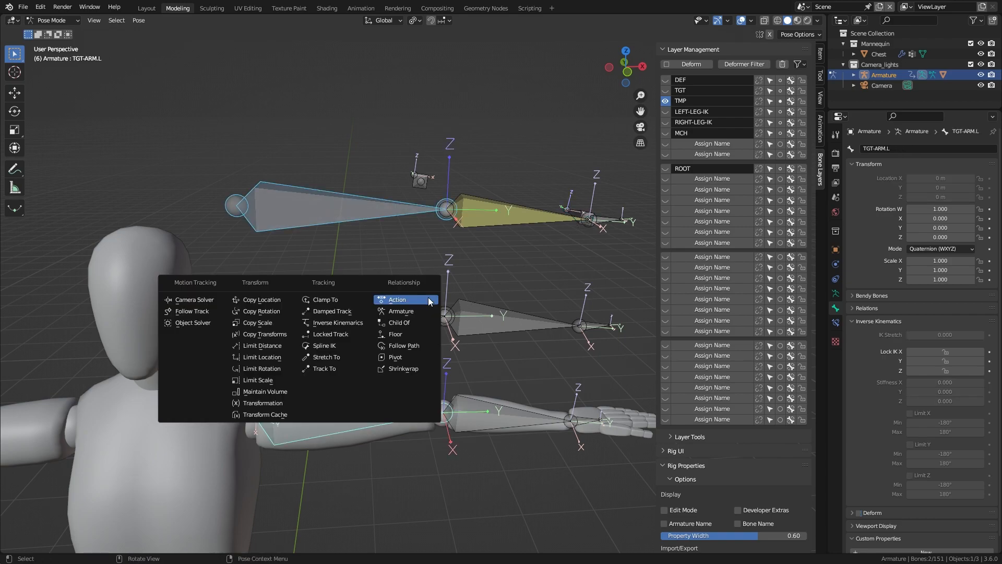
left_click(269, 301)
key("ctrl+shift+c")
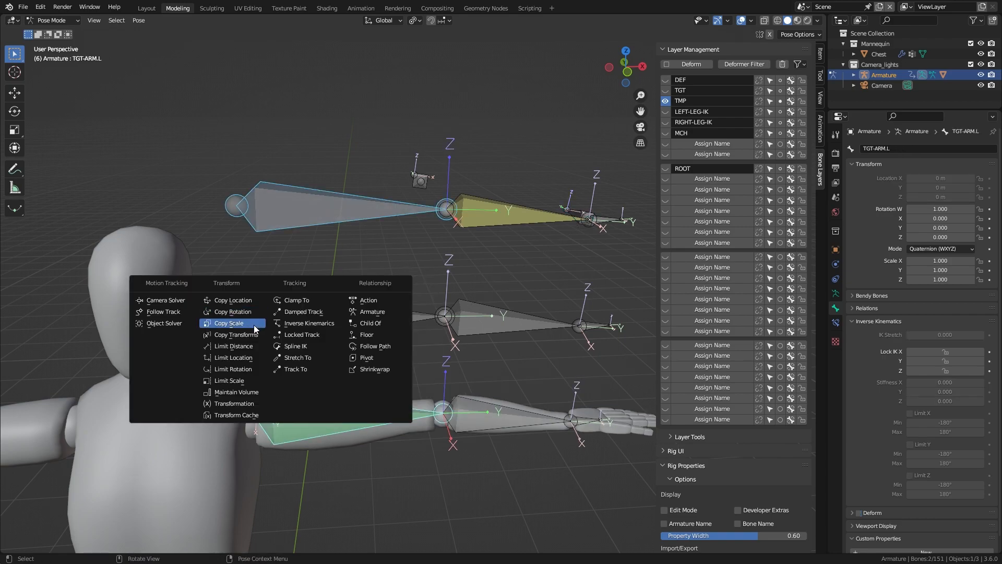
left_click(254, 325)
key("Tab")
key("Tab")
- Restrict the Copy Scale constraint on TGT-ARM.L to the Y axis, with the location and rotation constraints collapsed
left_click(835, 321)
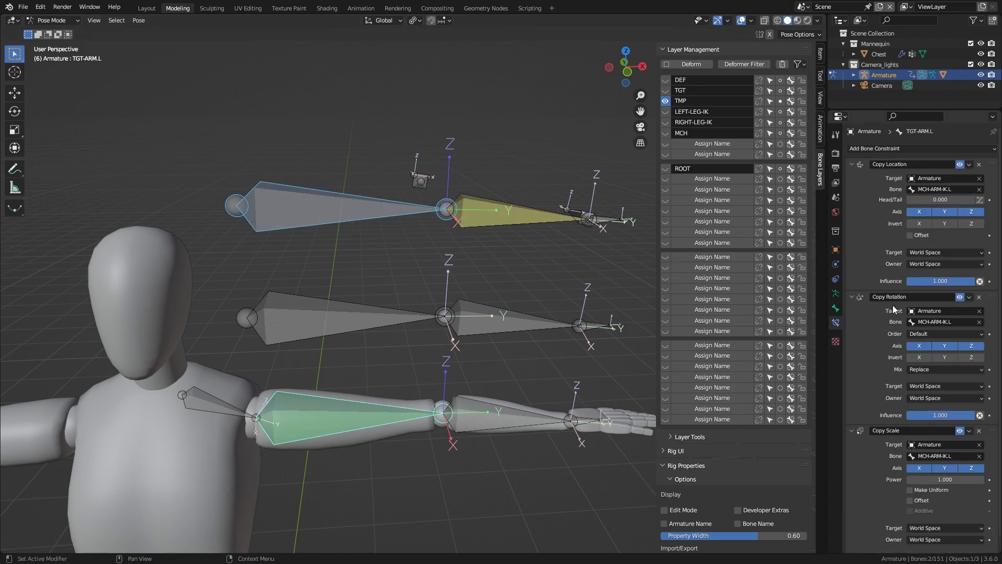
left_click(852, 164)
left_click(852, 177)
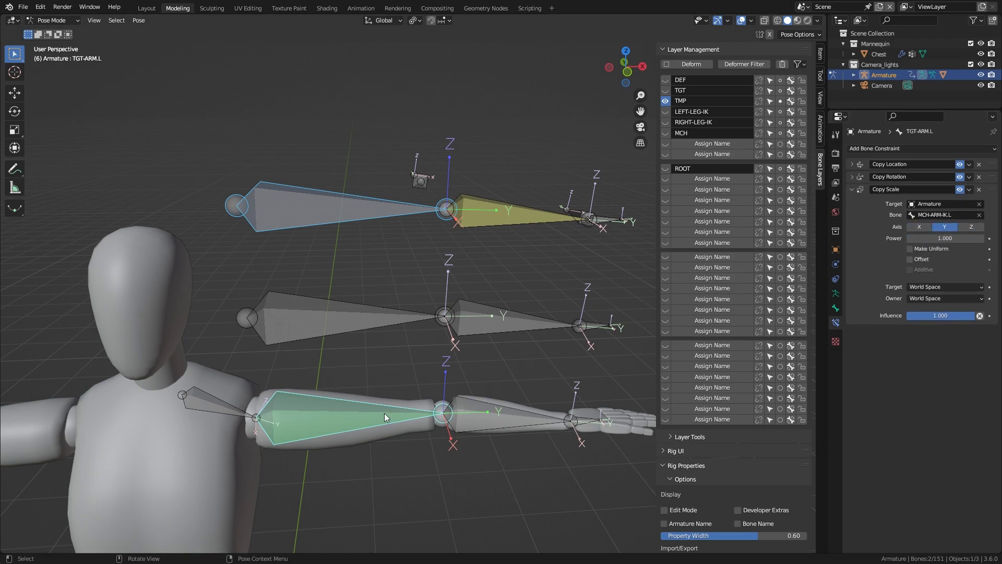
- Add Copy Location, Copy Rotation and Copy Scale constraints to TGT-FORARM.L targeting MCH-FORARM-IK.L, with the scale limited to the Y axis
left_click(499, 224)
key("shift+ctrl+c")
left_click(522, 323)
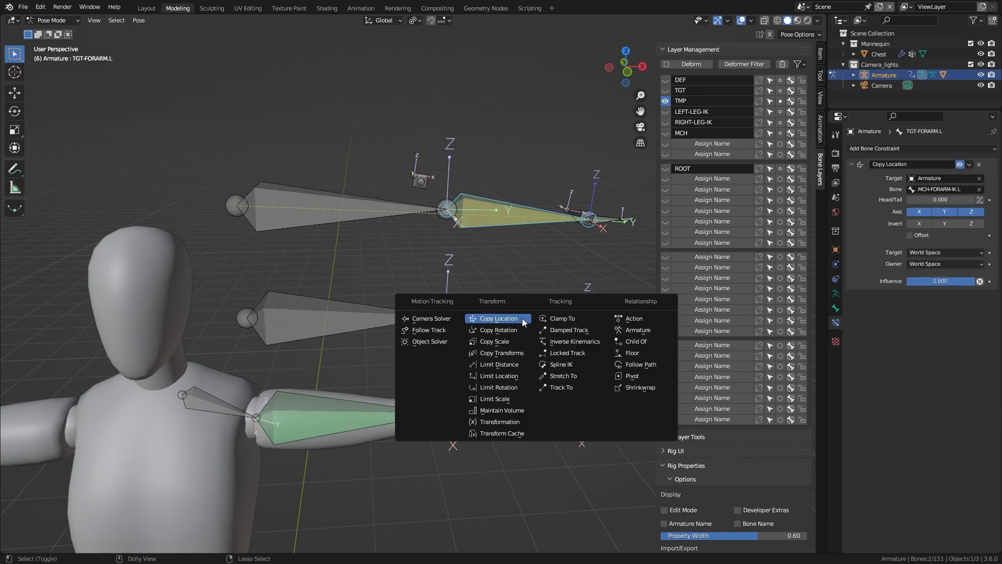
key("shift+ctrl+c")
left_click(518, 328)
key("shift+ctrl+c")
left_click(519, 340)
left_click(853, 164)
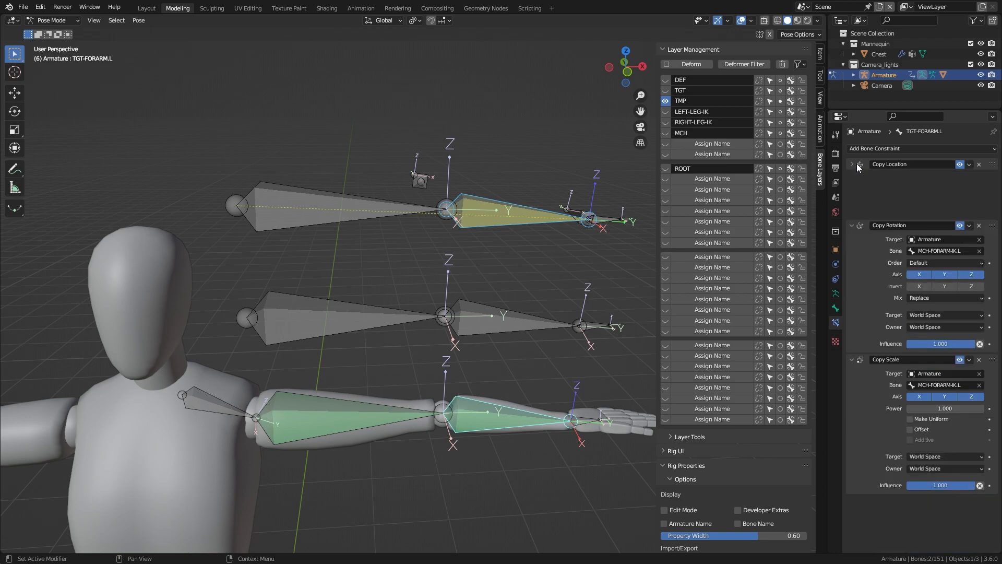
left_click(852, 177)
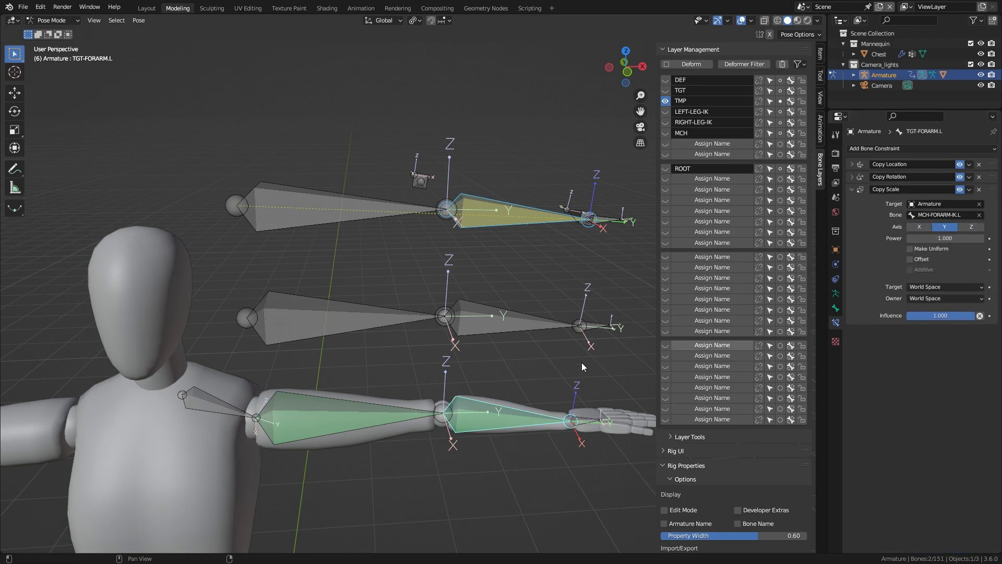
- Add a Copy Transforms constraint to TGT-HAND.L targeting the IK hand bone MCH-HANDIK.L
middle_click_drag(628, 353, 360, 317, "shift")
left_click(425, 227)
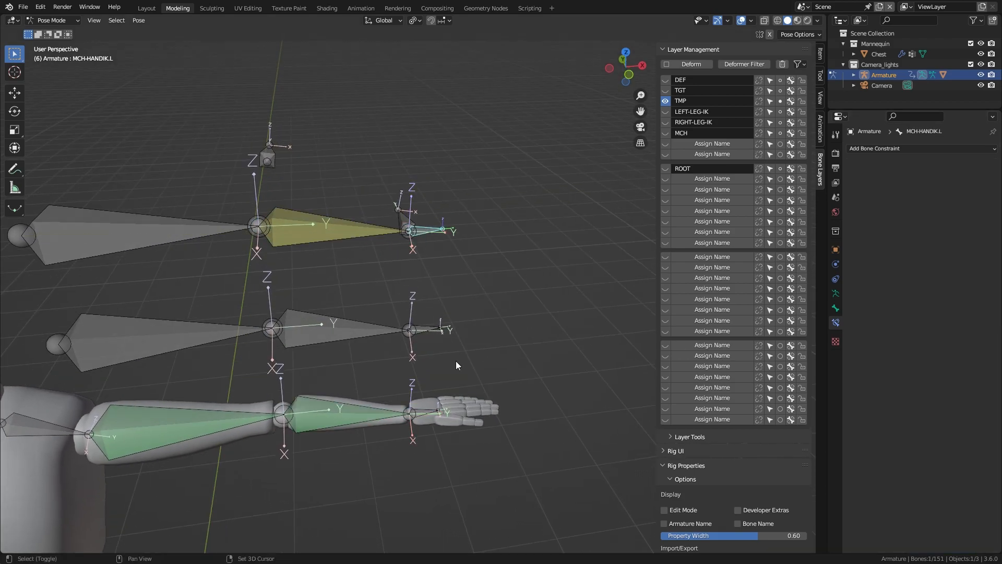
left_click(430, 410, "shift")
key("shift+ctrl+c")
left_click(491, 311)
- Clear the parent of TGT-ARM.L in Edit Mode and return to Pose Mode
middle_click_drag(319, 294, 456, 297, "shift")
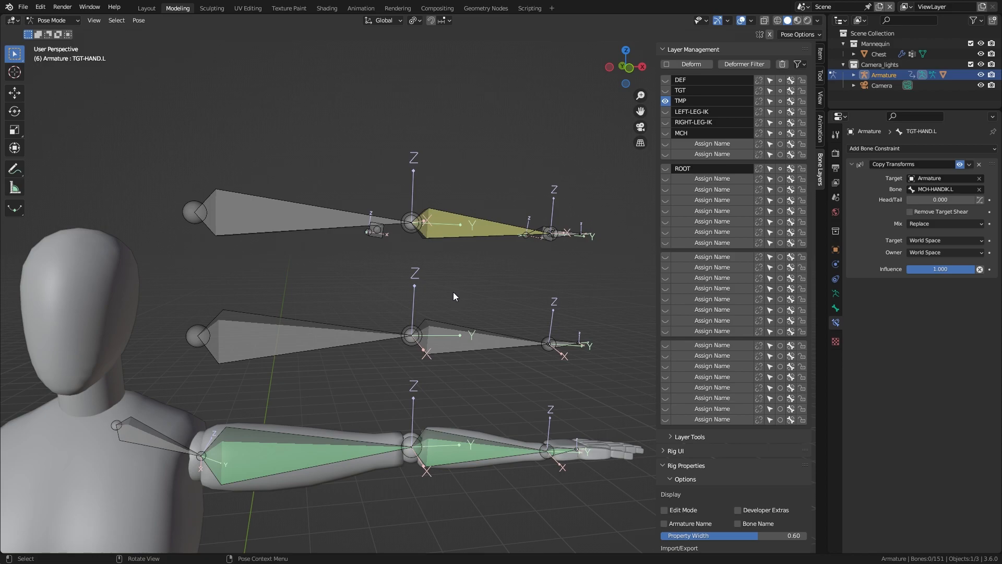
middle_click_drag(281, 340, 321, 313)
left_click(304, 231)
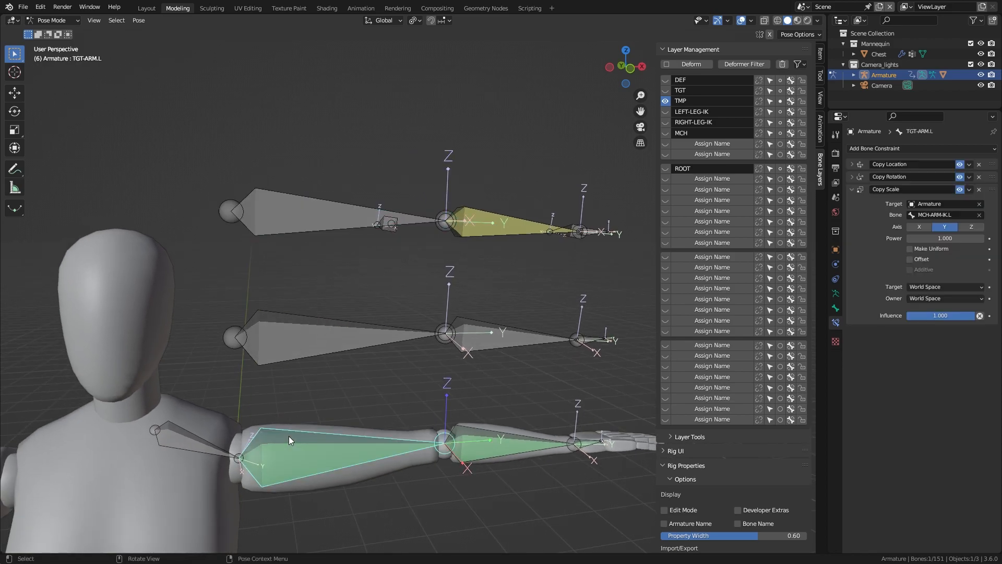
left_click(289, 439)
key("Tab")
left_click(346, 374)
left_click(326, 440)
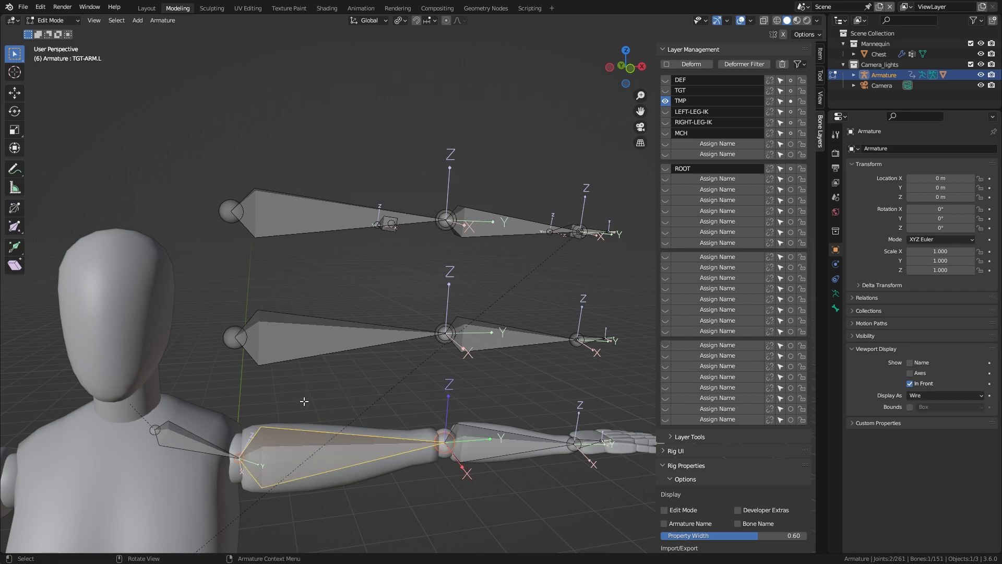
key("alt+p")
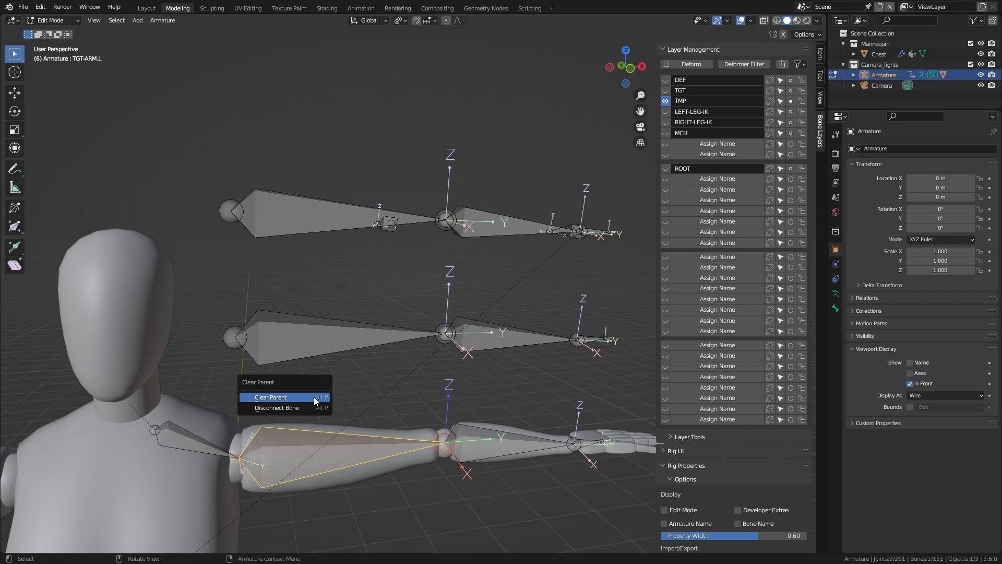
left_click(315, 397)
key("Tab")
- Select the armature together with the Chest mesh, enter Weight Paint mode and reveal all hidden faces
mouse_move(386, 305)
middle_mouse_down()
mouse_move(409, 298)
mouse_move(506, 326)
mouse_move(533, 300)
mouse_move(287, 302)
mouse_move(347, 279)
mouse_move(394, 303)
mouse_move(468, 299)
mouse_move(482, 331)
mouse_move(469, 359)
mouse_move(418, 331)
mouse_move(381, 324)
mouse_move(387, 357)
mouse_move(419, 346)
mouse_move(434, 308)
mouse_move(459, 322)
mouse_move(507, 319)
mouse_move(428, 297)
mouse_move(356, 322)
mouse_move(422, 311)
mouse_move(380, 304)
middle_mouse_up()
scroll(289, 303, "up", 3)
key("ctrl+Tab")
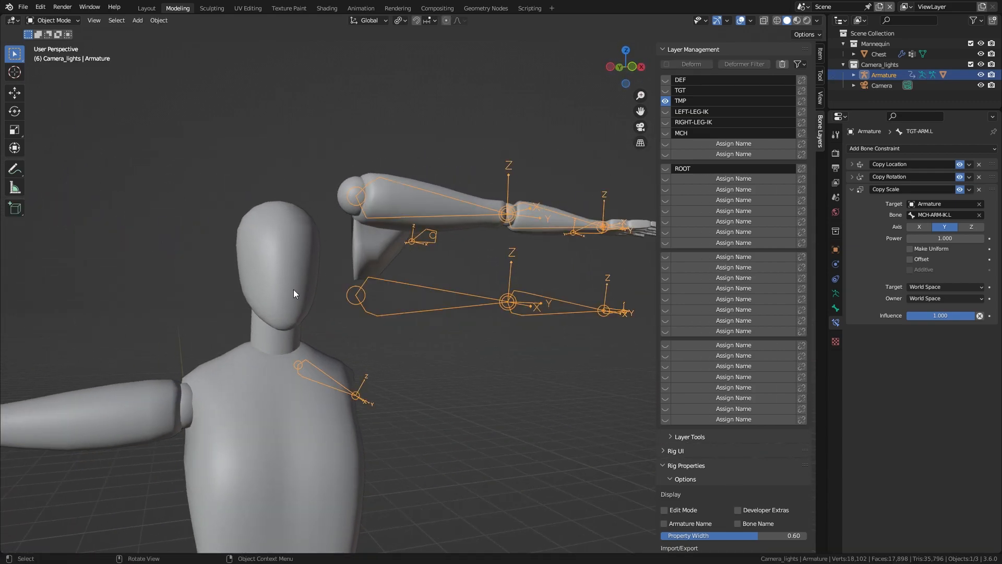
left_click(361, 252)
middle_click_drag(360, 252, 360, 253)
left_click(415, 284)
left_click(303, 270, "shift")
key("ctrl+Tab")
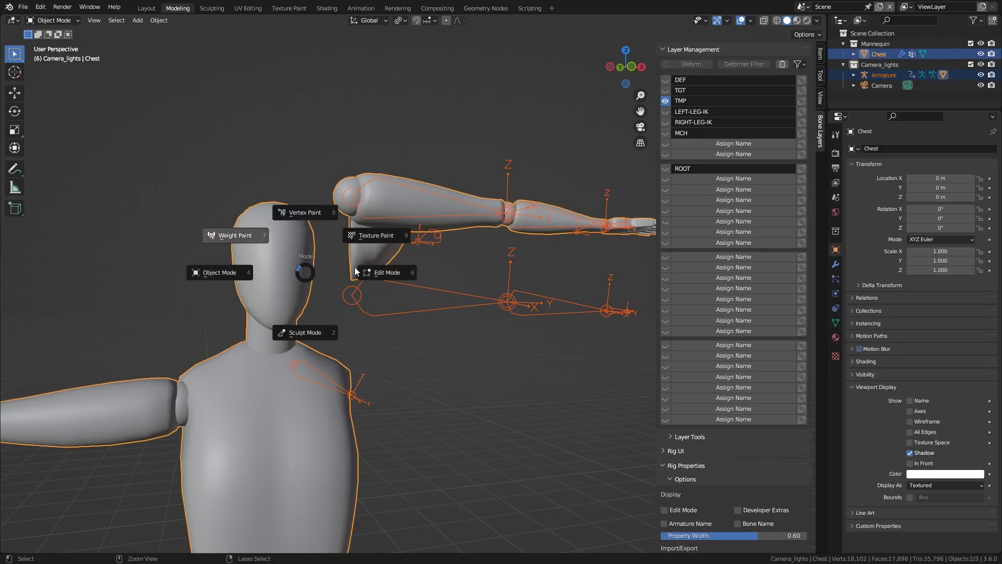
left_click(241, 242)
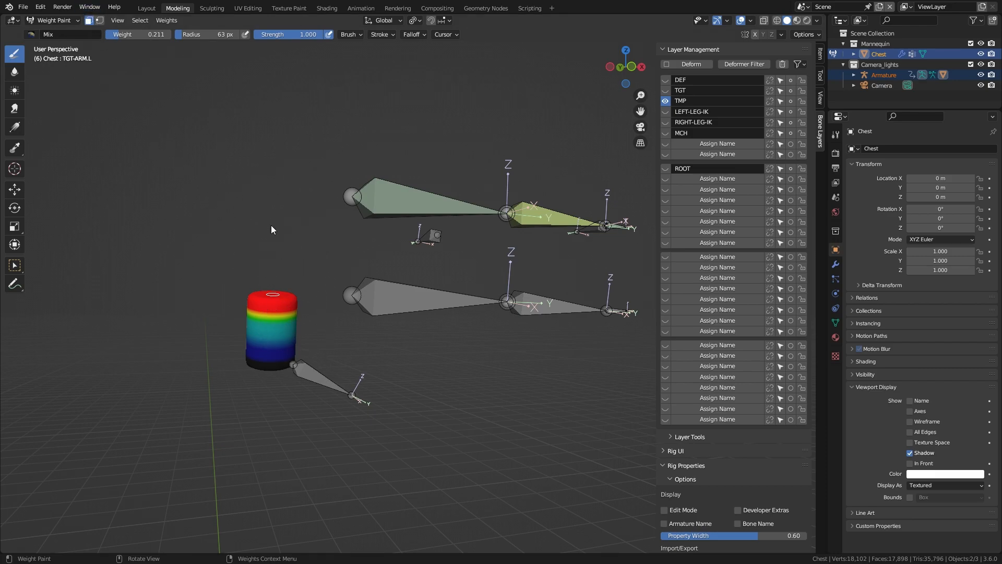
key("alt+h")
mouse_move(441, 337)
middle_mouse_down()
mouse_move(375, 334)
mouse_move(376, 348)
middle_mouse_up()
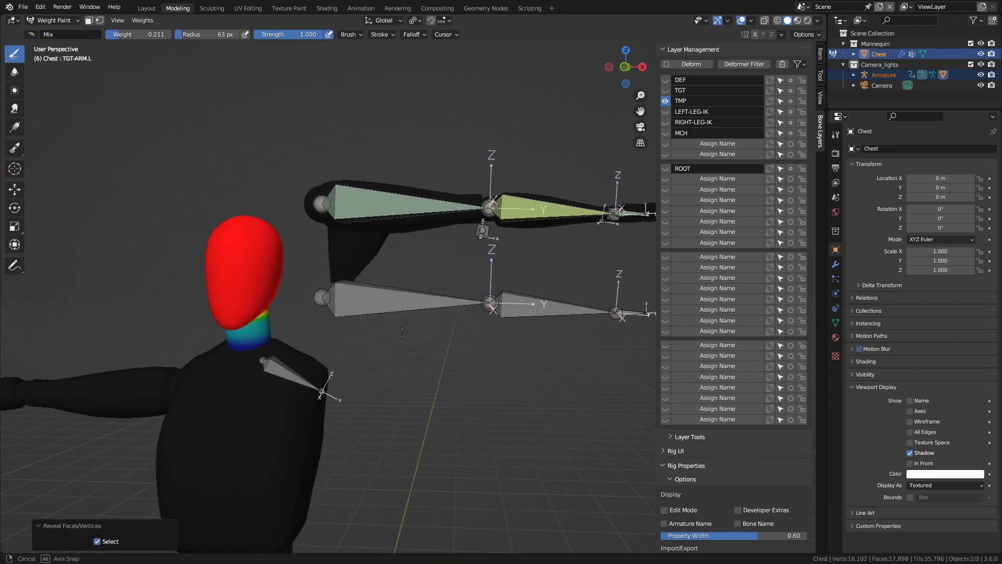
- Show the DEF bone layer and select DEF-SHOULDER.L to display its weights on the mesh
left_click(287, 373, "ctrl")
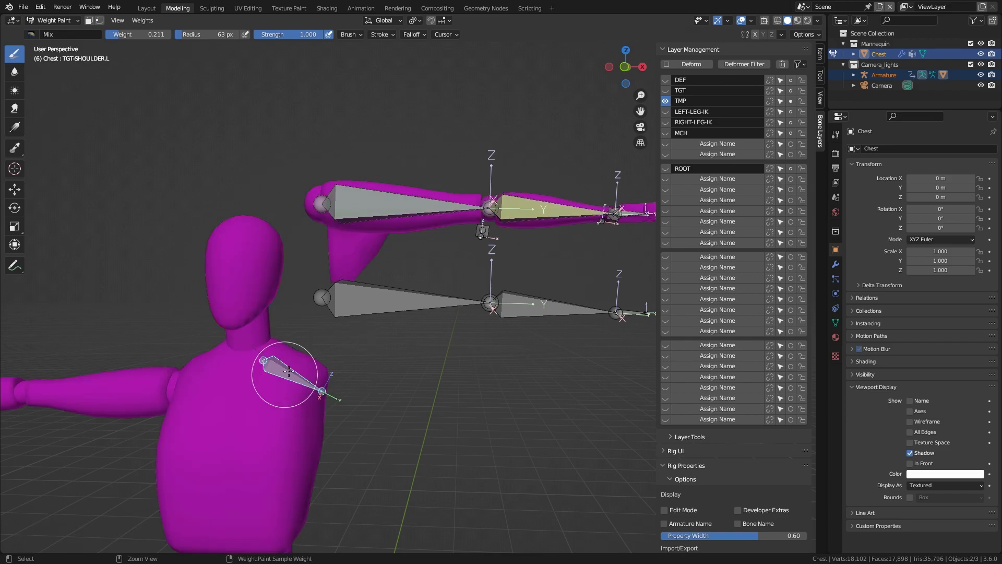
left_click(665, 80)
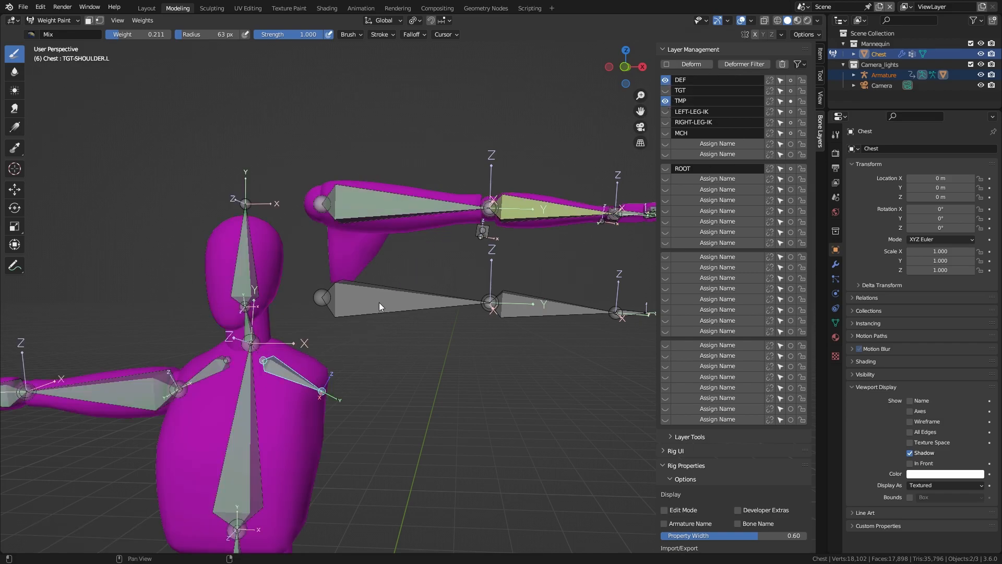
left_click(286, 371, "ctrl")
middle_click_drag(355, 281, 403, 213)
scroll(402, 212, "up", 3)
mouse_move(412, 261)
middle_mouse_down()
mouse_move(433, 300)
mouse_move(372, 295)
mouse_move(376, 311)
mouse_move(409, 320)
middle_mouse_up()
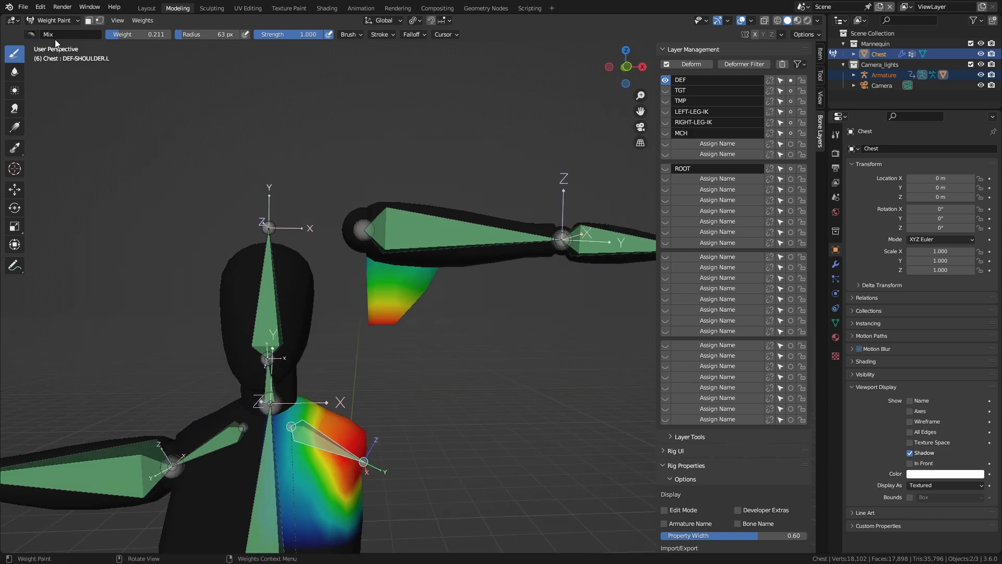
- Set the weight brush blending to Subtract and paint the DEF-SHOULDER.L influence off the stretched geometry under the left upper arm
left_click(31, 34)
left_click(300, 85)
mouse_move(396, 297)
left_mouse_down()
mouse_move(386, 312)
mouse_move(371, 260)
mouse_move(417, 231)
mouse_move(402, 190)
mouse_move(472, 188)
mouse_move(448, 239)
left_mouse_up()
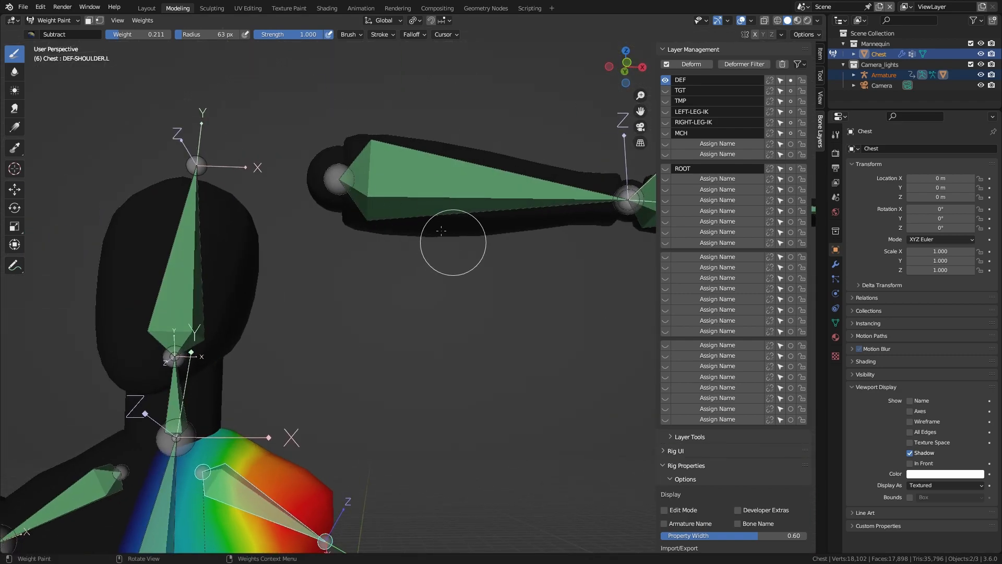
- Leave weight painting through Object Mode and put the armature into Pose Mode
key("ctrl+Tab")
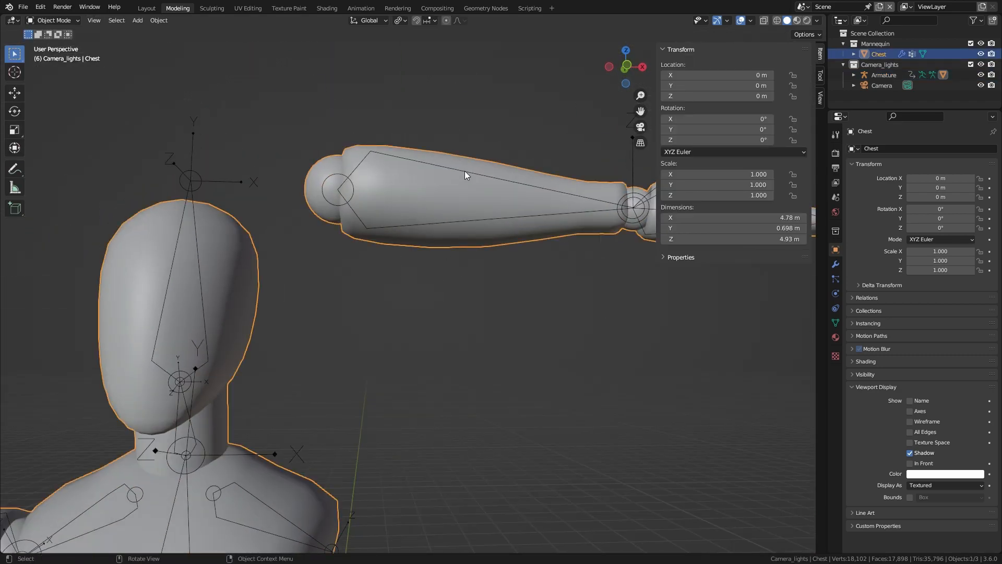
left_click(465, 171)
key("Tab")
left_click_drag(465, 171, 437, 313, "alt")
left_click(433, 373)
key("ctrl+Tab")
left_click(427, 435)
- Compare the left arm mesh in the rest position and in the posed position
left_click_drag(447, 242, 363, 305, "alt")
scroll(428, 279, "down", 5)
middle_click_drag(405, 273, 425, 284)
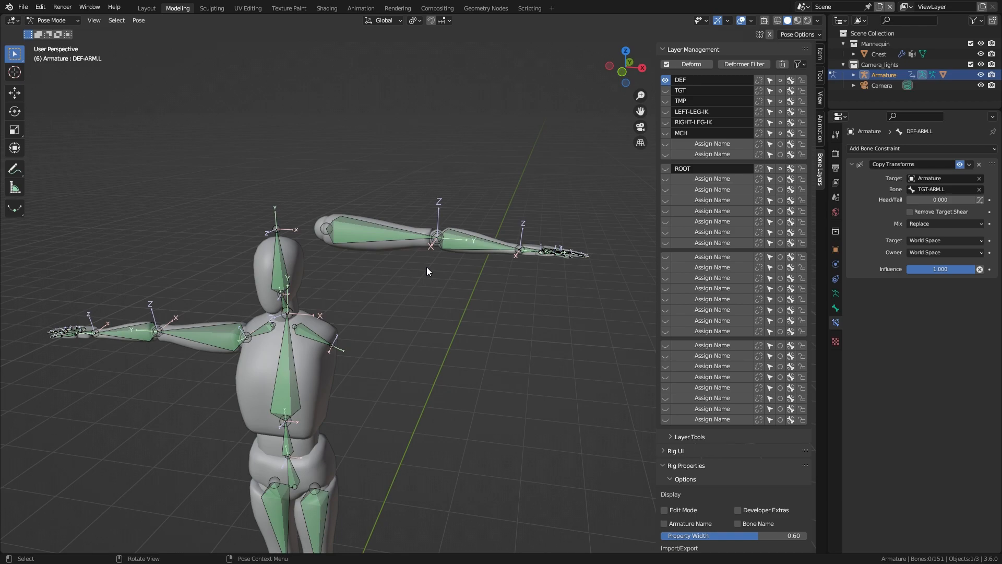
key("Tab")
scroll(439, 291, "up", 5)
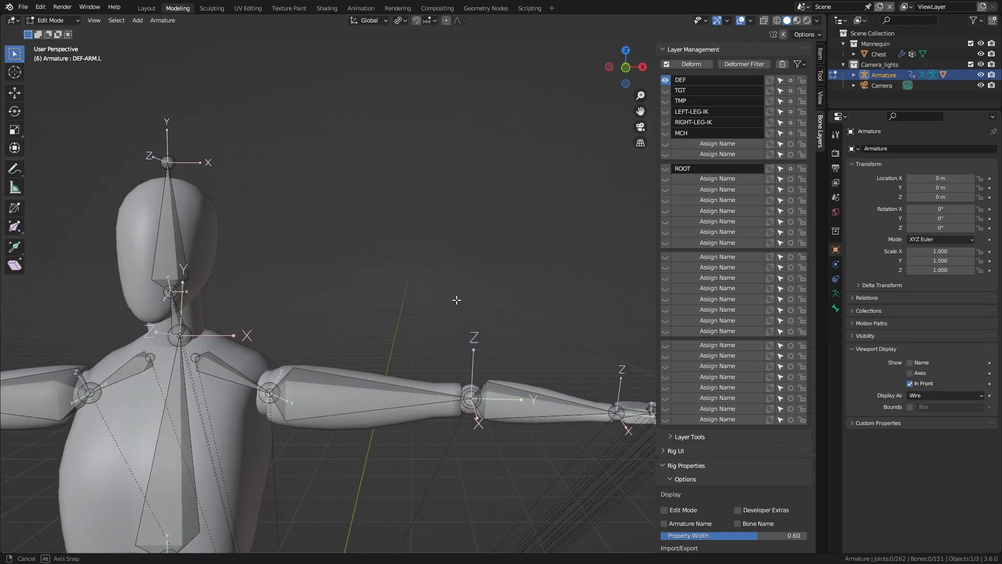
key("Tab")
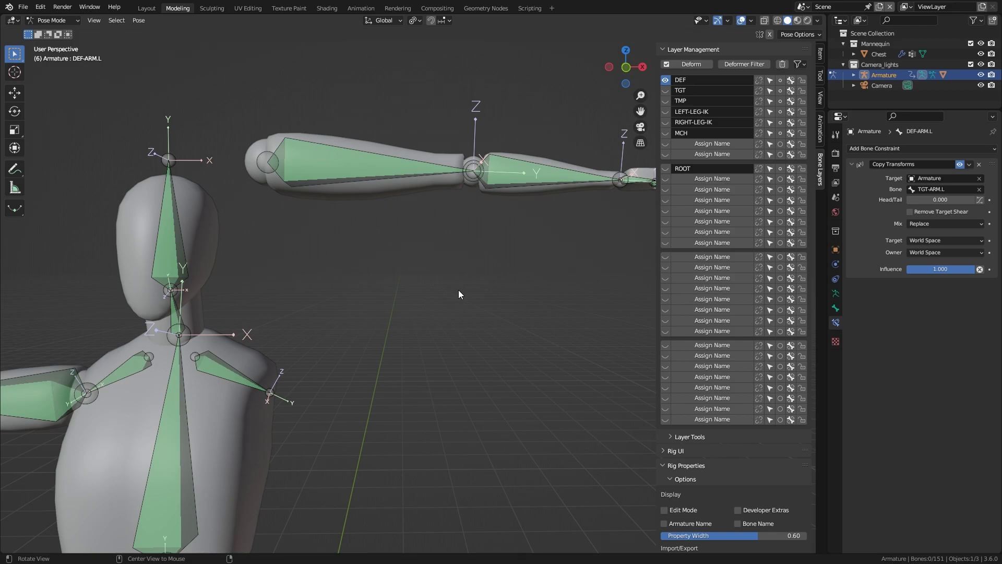
- Show only the TMP bone layer, hiding the DEF layer
left_click(665, 101, "shift")
left_click(665, 80, "shift")
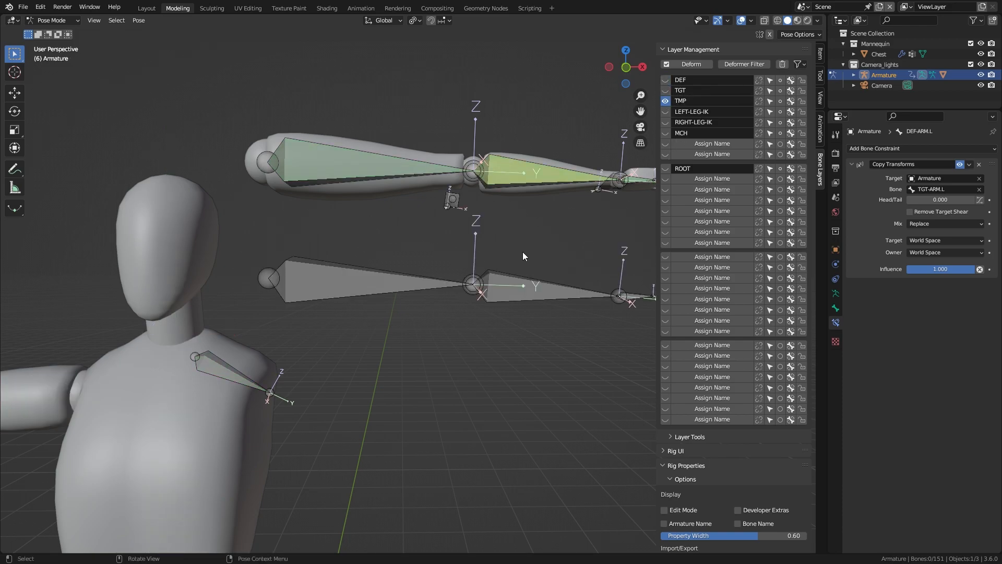
middle_click_drag(412, 252, 453, 233)
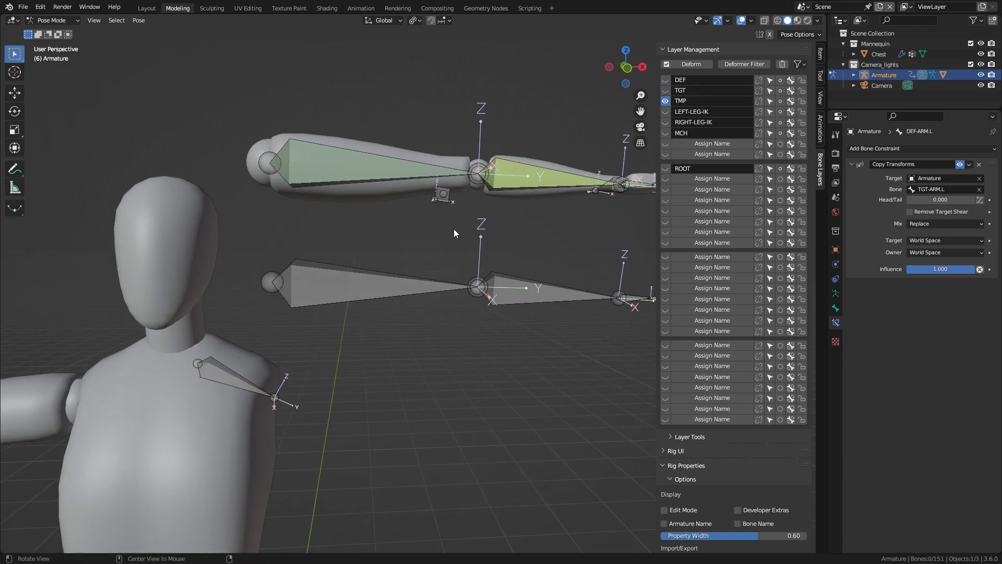
scroll(516, 246, "down", 2)
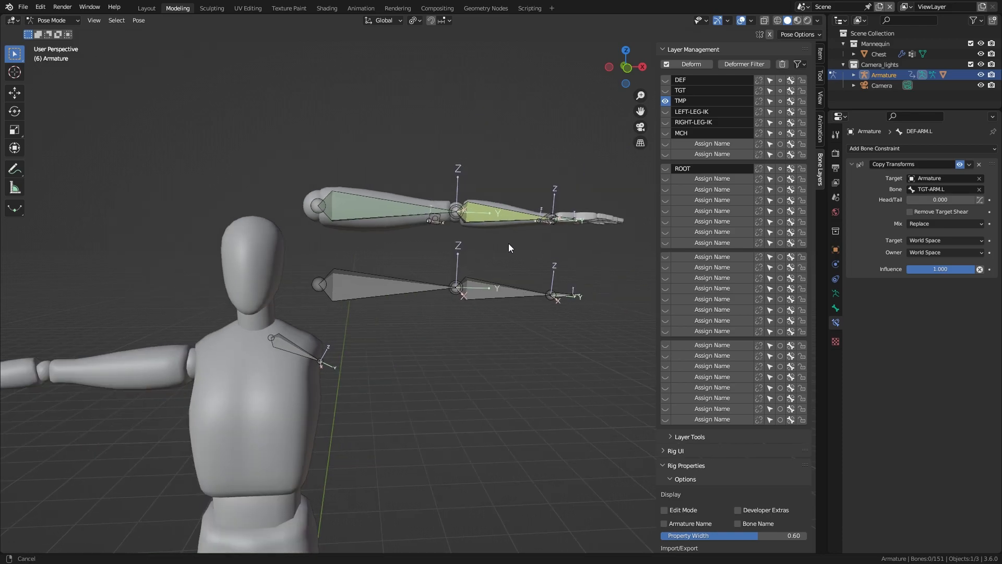
middle_click_drag(515, 247, 524, 251)
- Select CTRL-ARM-FK.L and TGT-ARM.L in Edit Mode, and add a Copy Transforms constraint to TGT-ARM.L targeting CTRL-ARM-FK.L in Pose Mode
left_click(379, 280)
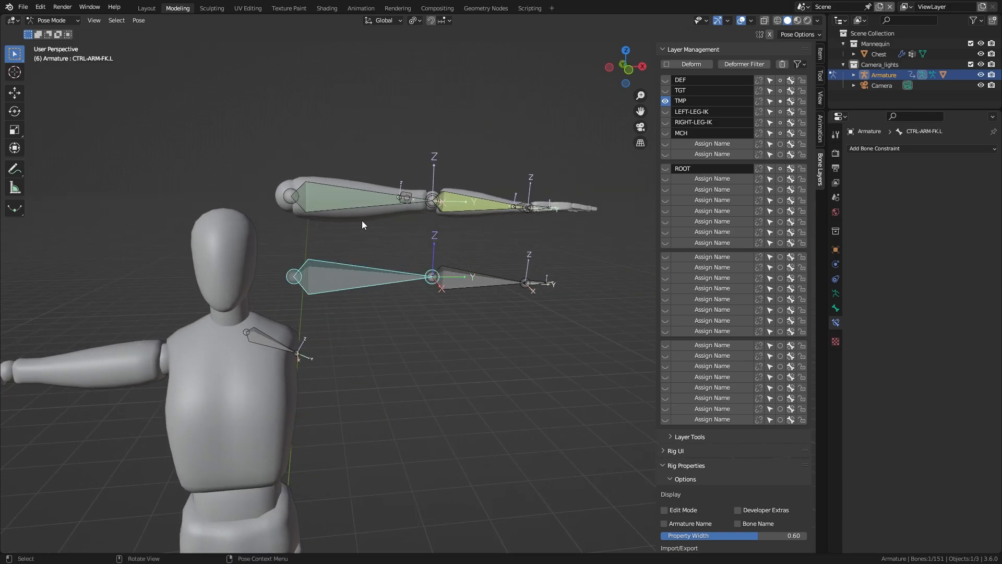
scroll(362, 225, "up", 4)
middle_click_drag(374, 233, 403, 291, "shift")
key("Tab")
scroll(396, 336, "down", 1)
middle_click_drag(401, 331, 392, 254)
scroll(394, 289, "down", 1)
left_click(350, 386)
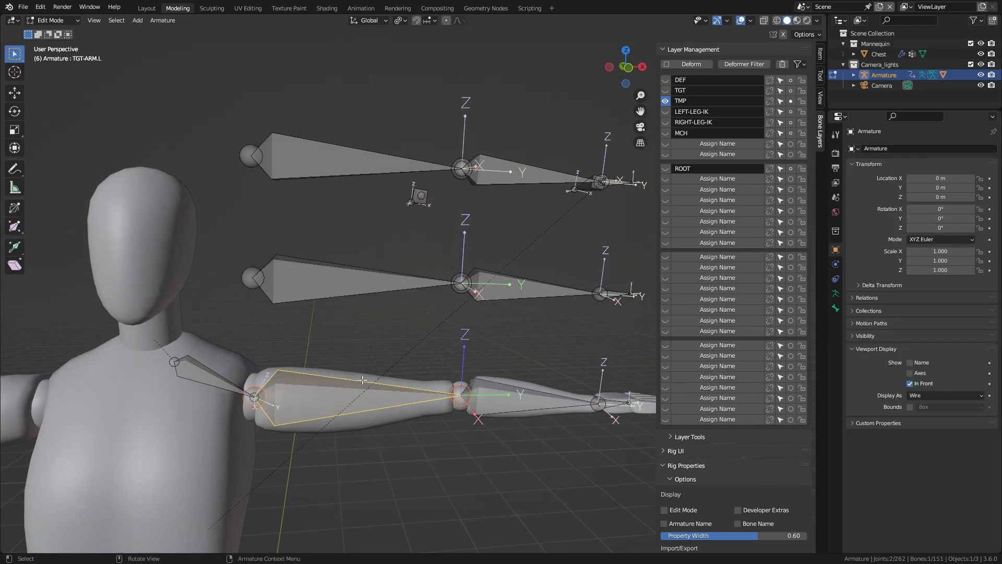
left_click(351, 283)
left_click(337, 372, "shift")
left_click(336, 373, "shift")
key("Tab")
key("Tab")
left_click(272, 401, "shift")
key("Tab")
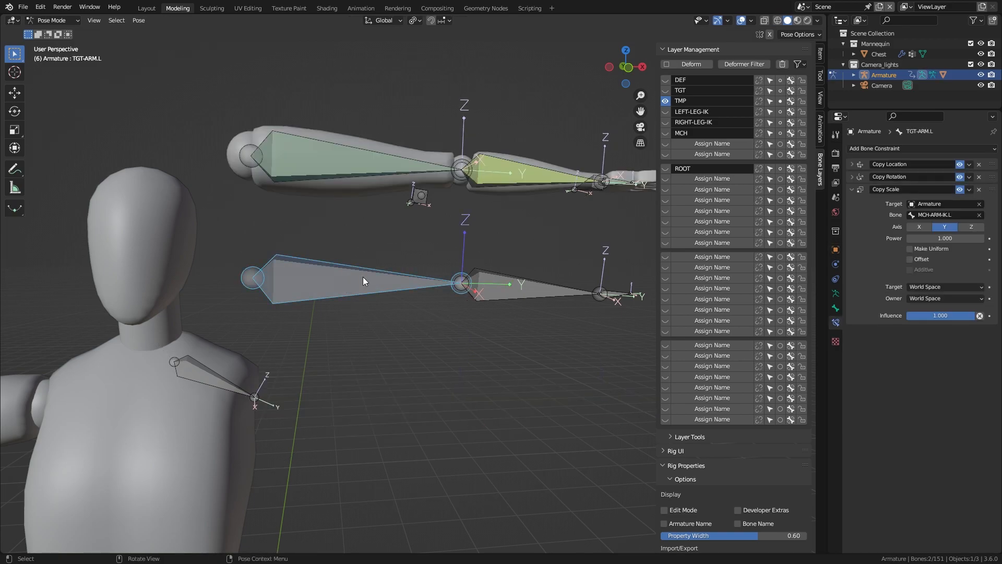
key("ctrl+shift+c")
left_click(361, 278)
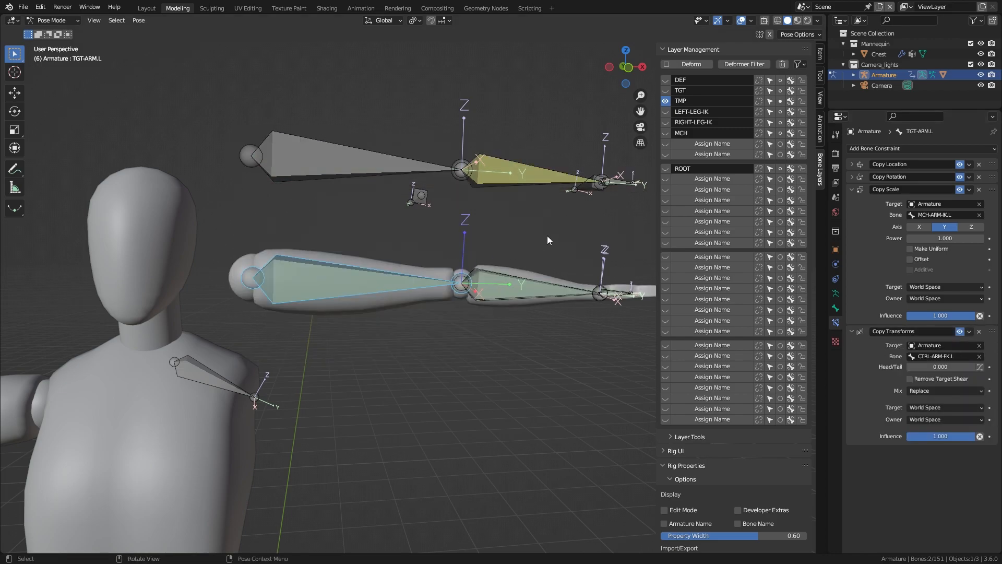
- Add a Copy Transforms constraint to TGT-FORARM.L targeting CTRL-FORARM-FK.L and test its influence
middle_click_drag(546, 236, 364, 241, "shift")
key("Tab")
left_click(348, 295)
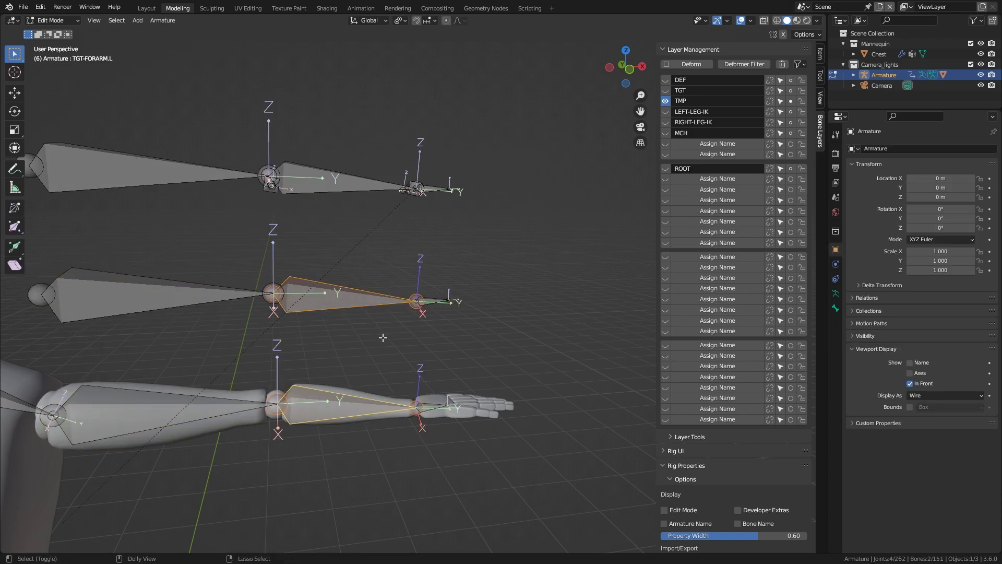
key("Tab")
key("shift+ctrl+c")
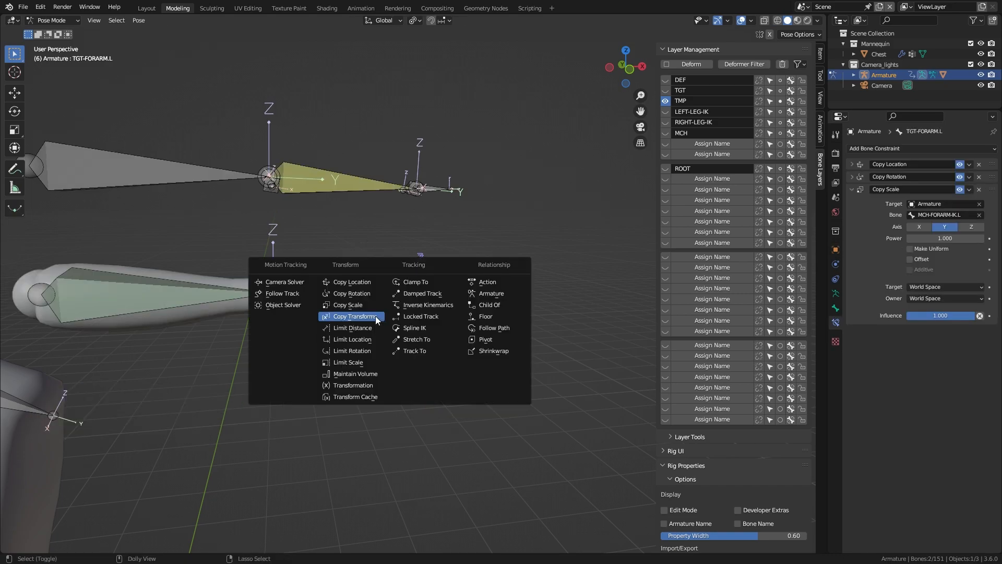
left_click(375, 317)
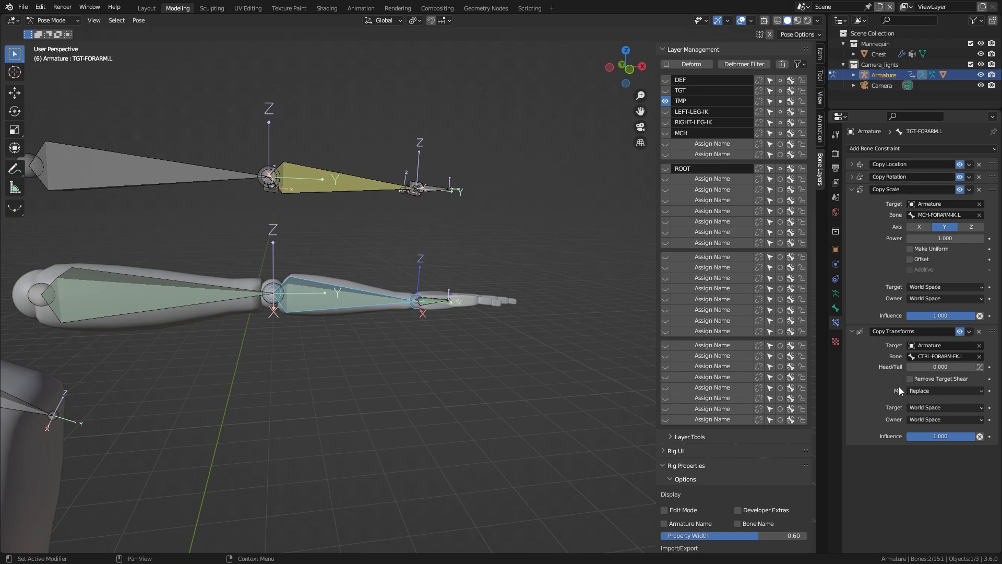
mouse_move(972, 436)
left_mouse_down()
mouse_move(907, 436)
mouse_move(974, 436)
left_mouse_up()
- Add a second Copy Transforms constraint to TGT-HAND.L targeting CTRL-HAND-FK.L
key("Tab")
left_click(389, 298)
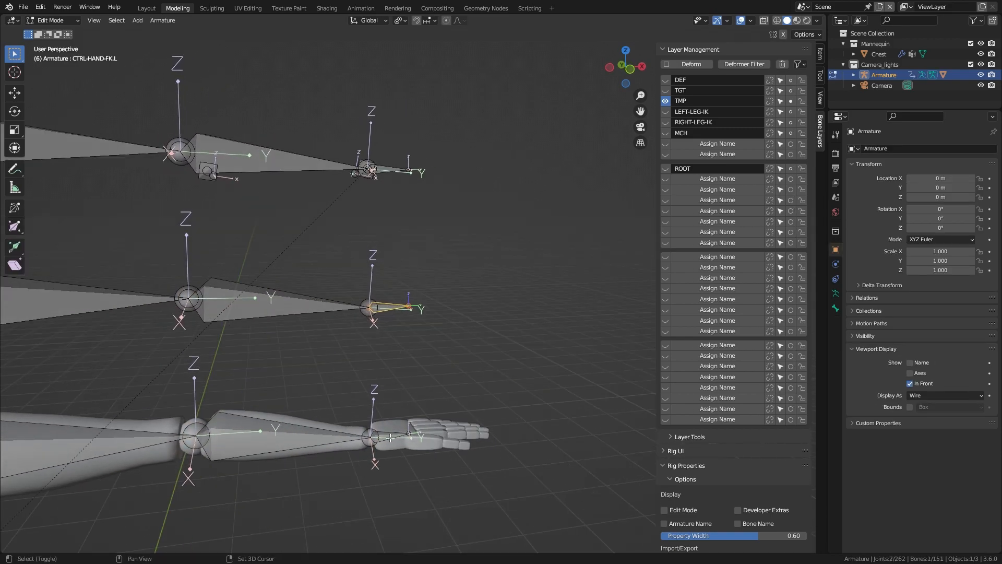
key("Tab")
key("shift+ctrl+c")
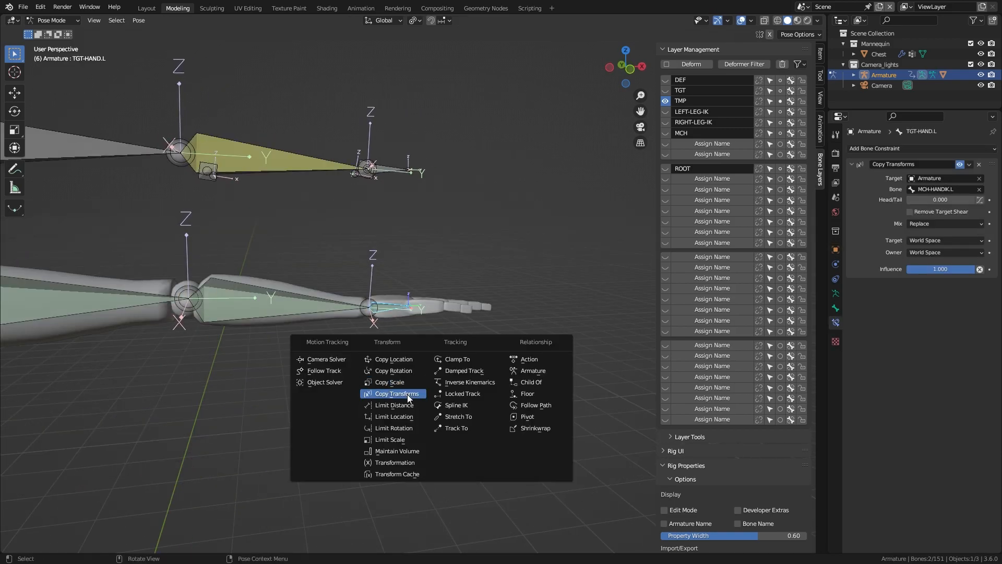
left_click(407, 394)
- Inspect the IK, FK and target bone chains of the left arm in Edit Mode and return to Pose Mode
left_click_drag(407, 394, 450, 360, "alt")
key("Tab")
scroll(450, 359, "up", 3)
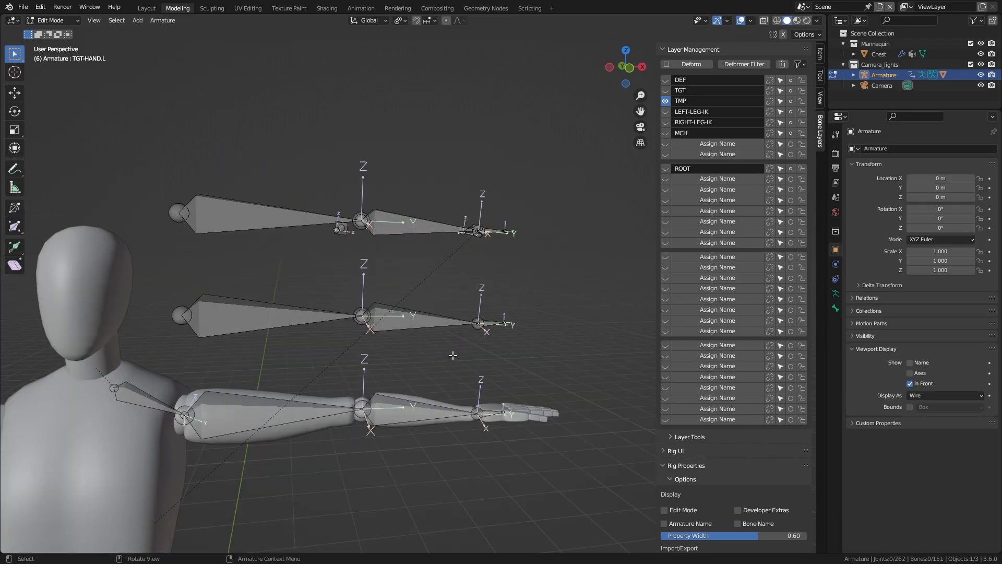
left_click_drag(434, 301, 466, 296, "alt")
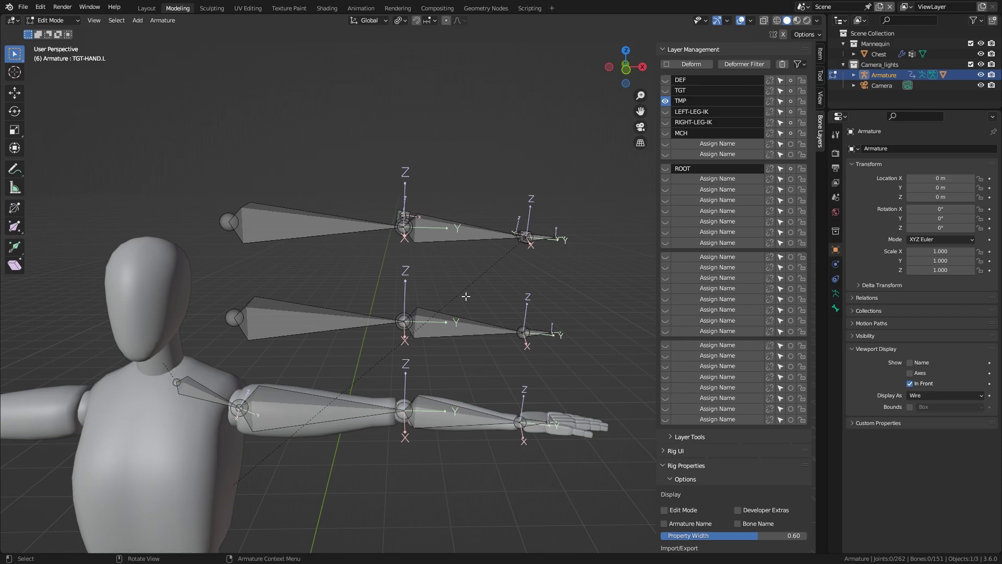
key("ctrl+Tab")
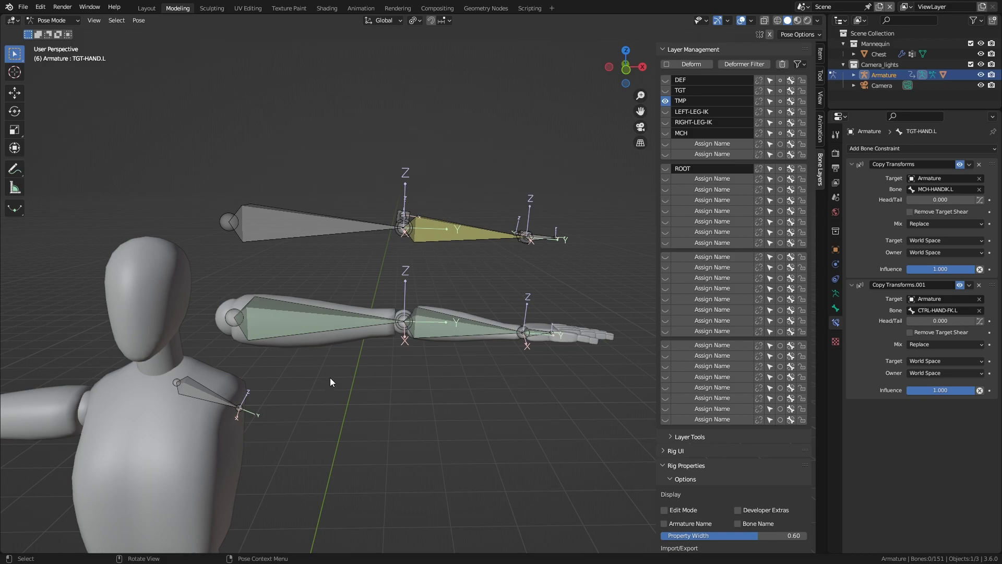
- Select TGT-ARM.L through the overlapping bones and review its constraint stack, collapsing the Copy Scale settings
left_click(332, 329)
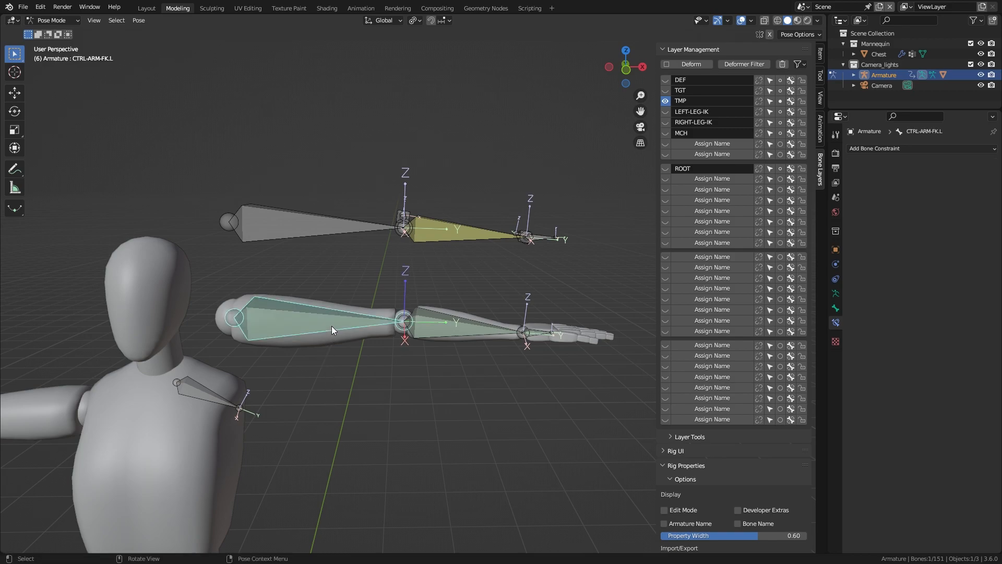
left_click(332, 329)
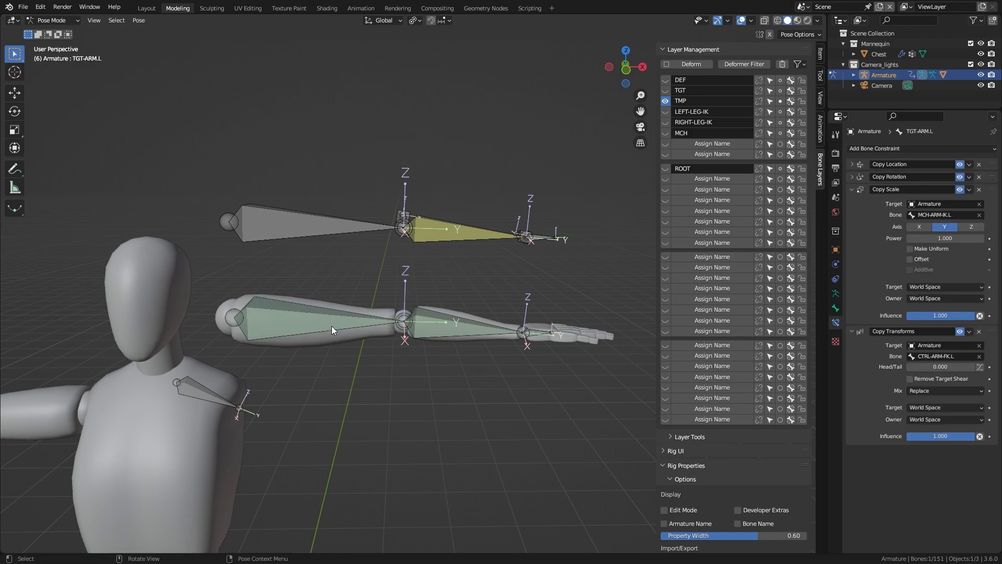
key("Tab")
key("Tab")
left_click(852, 189)
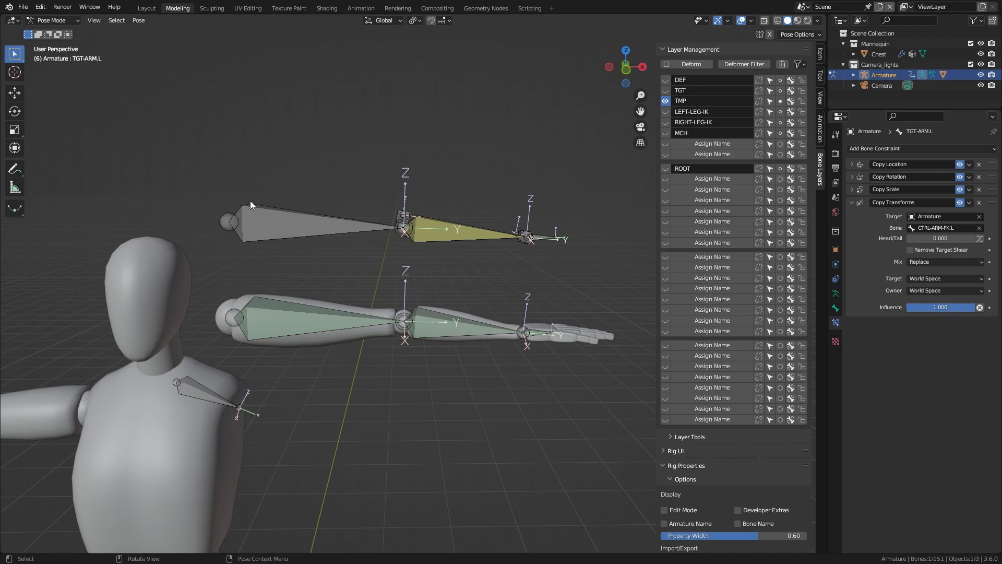
- Show the LEFT-LEG-IK and ROOT bone layers and hide the TMP layer
scroll(310, 288, "down", 6)
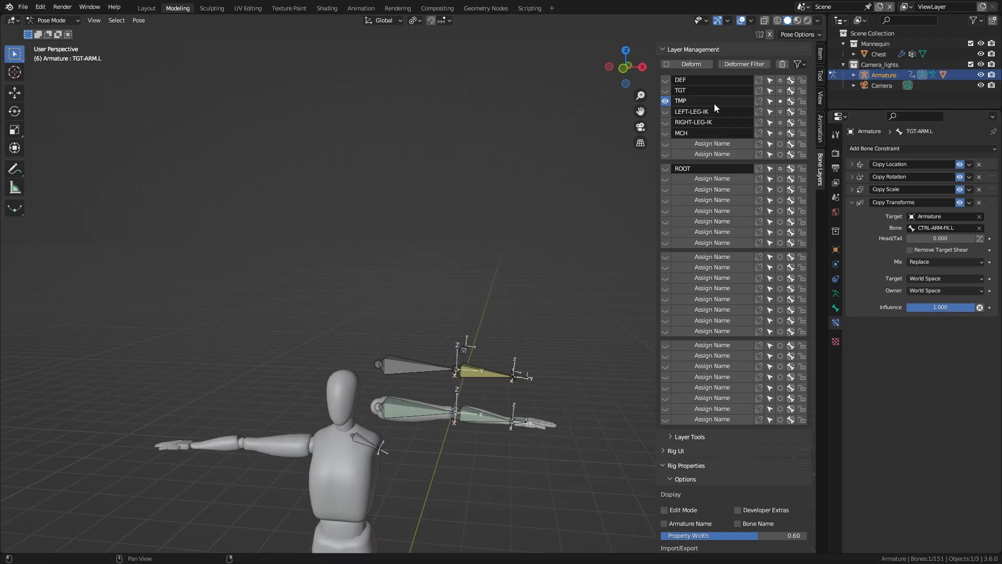
left_click(664, 90)
scroll(344, 324, "down", 3)
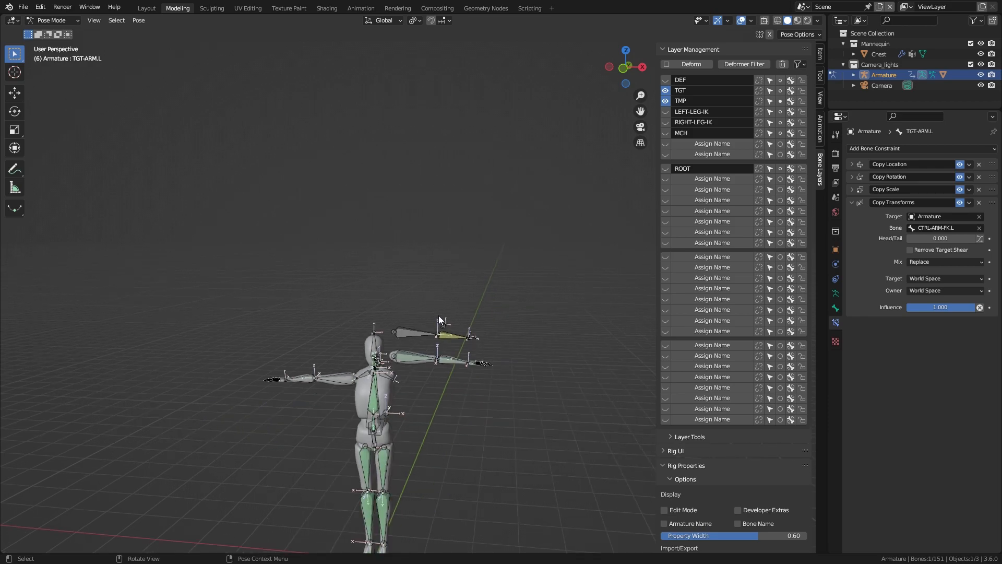
left_click(665, 91)
left_click(665, 112)
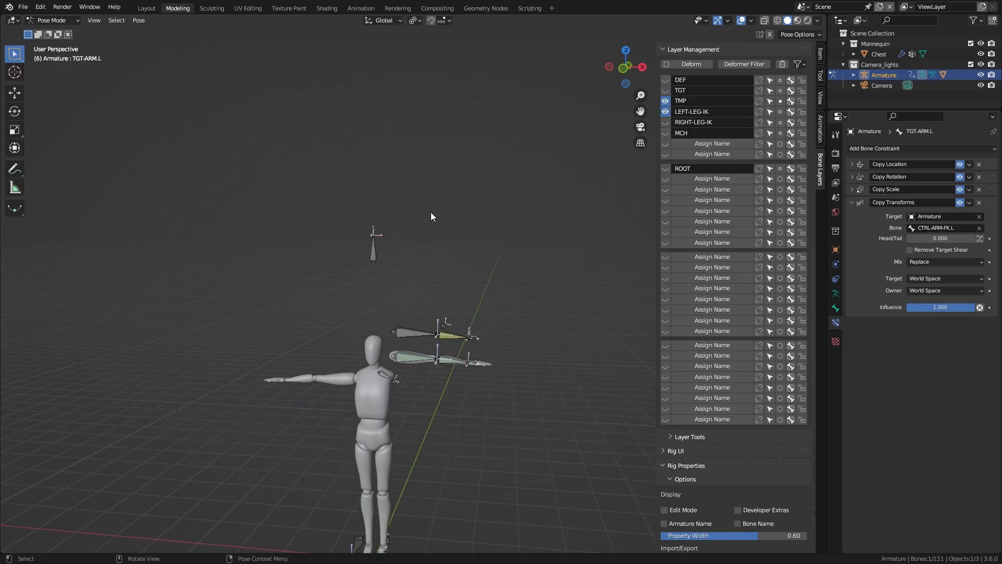
left_click(665, 169)
left_click(666, 100)
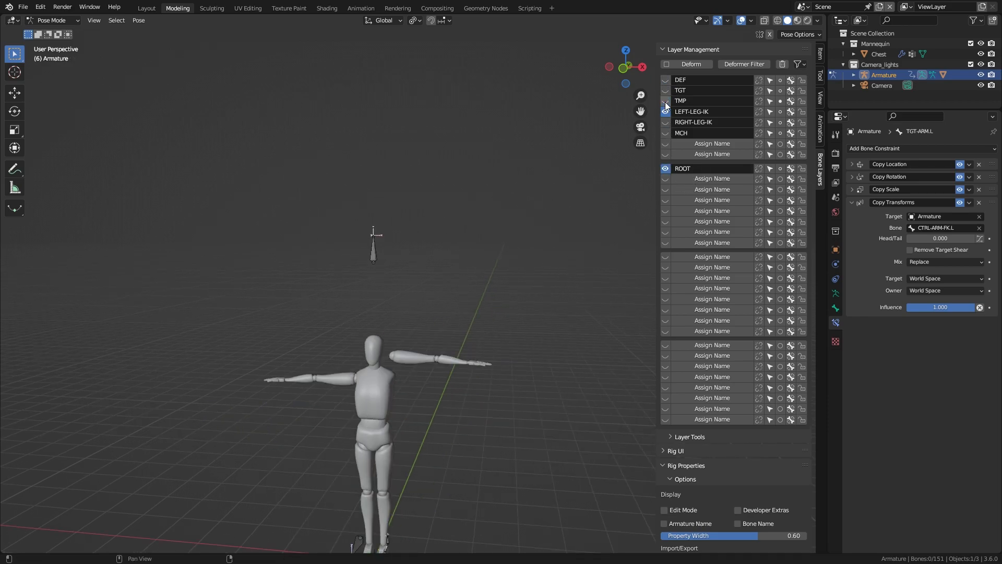
- Select the PROP bone above the head and show its custom properties, collapsing the Inverse Kinematics section
scroll(388, 266, "up", 3)
left_click(343, 214)
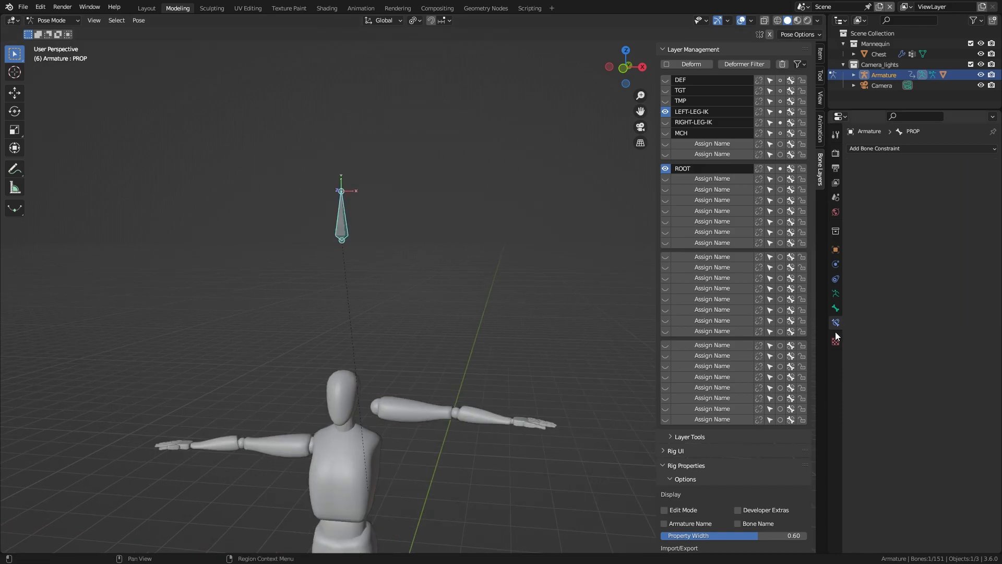
left_click(836, 308)
scroll(882, 455, "down", 2)
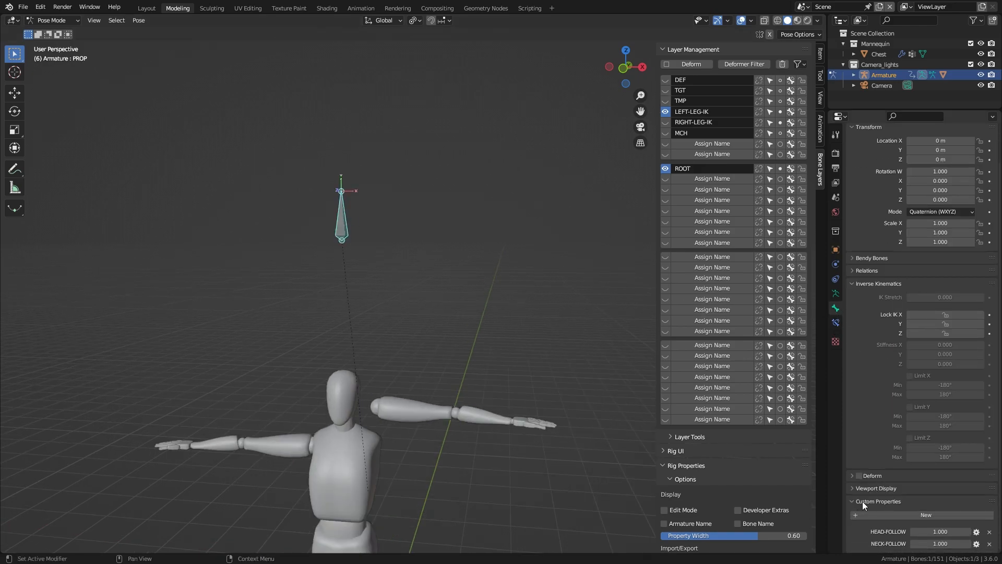
left_click(851, 283)
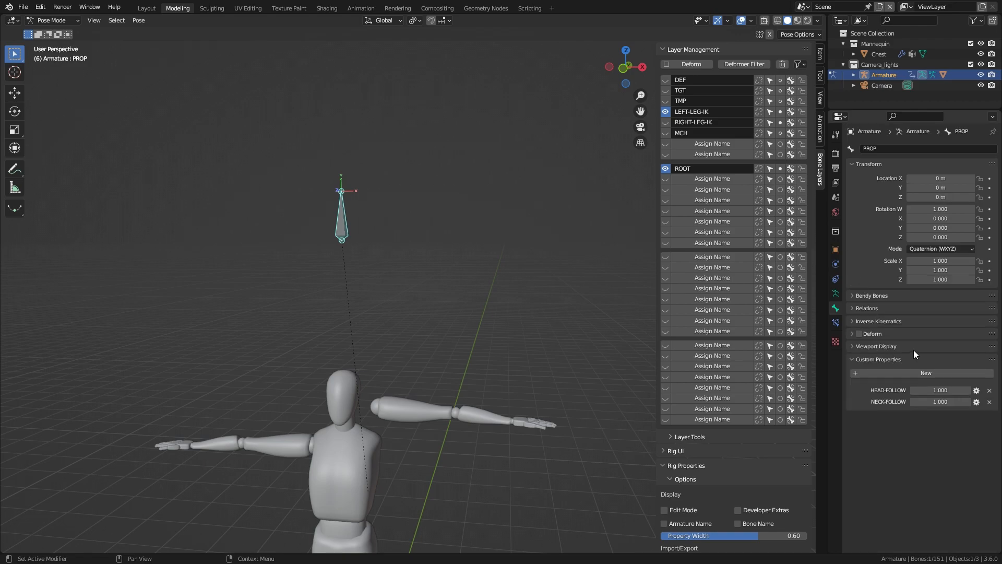
- Add a float custom property named IK/FK to the PROP bone
left_click(932, 372)
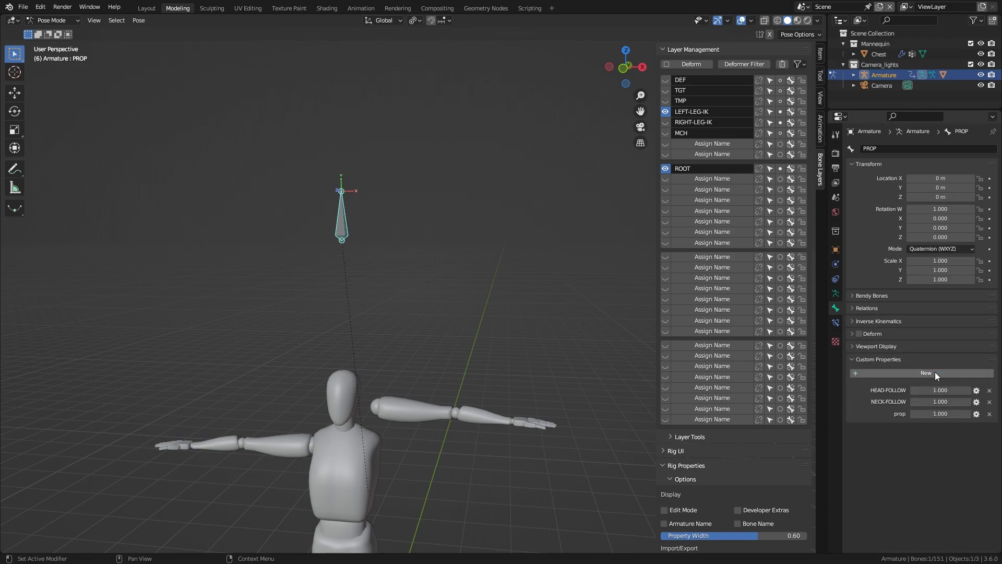
left_click(977, 414)
left_click(936, 400)
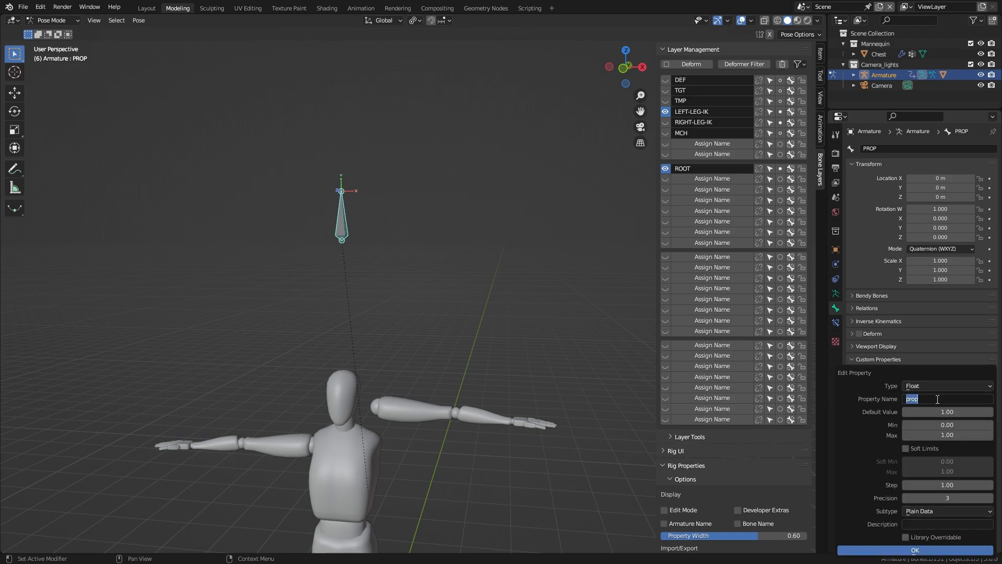
type("इक")
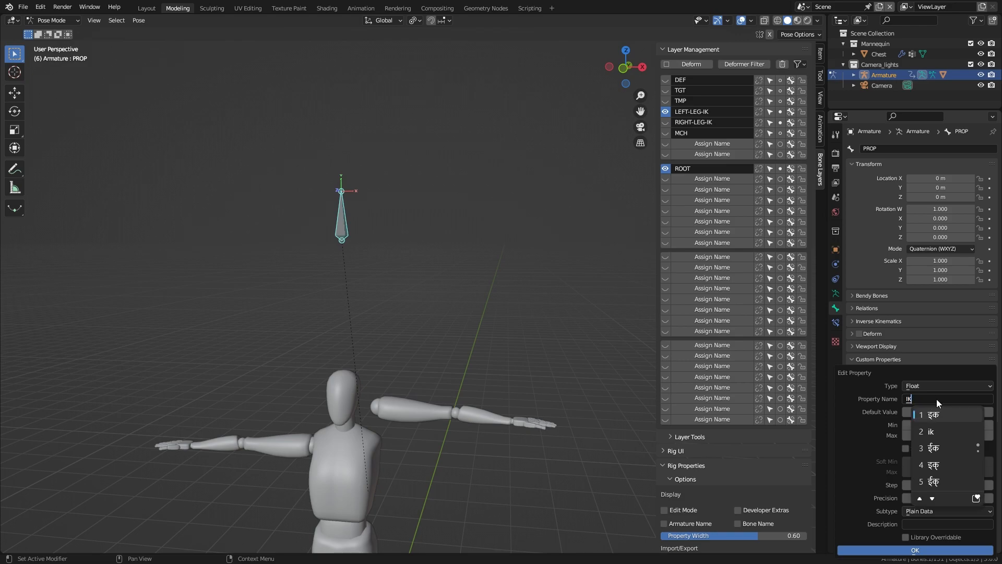
key("Return")
key("BackSpace")
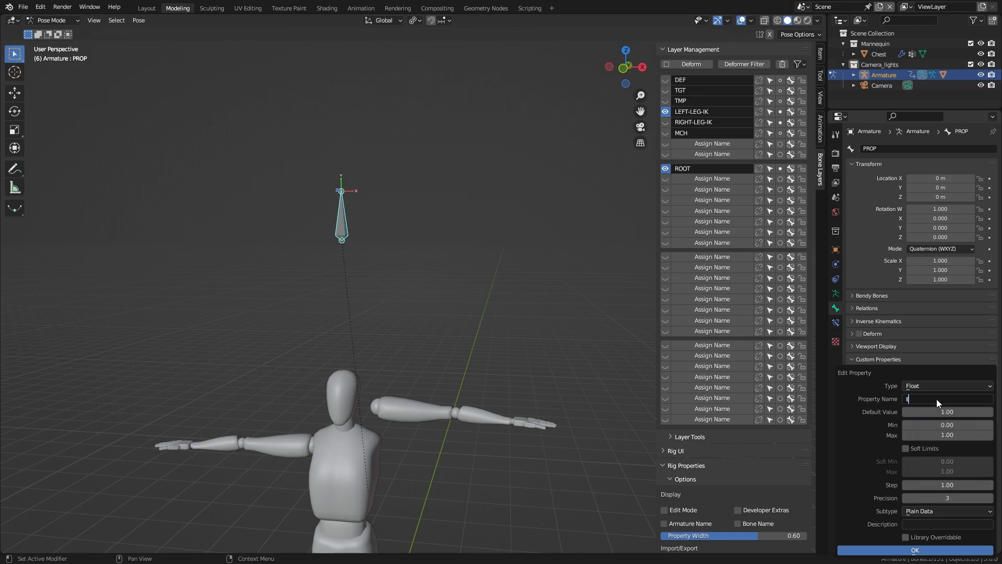
type("IK/FK")
key("Return")
left_click(918, 550)
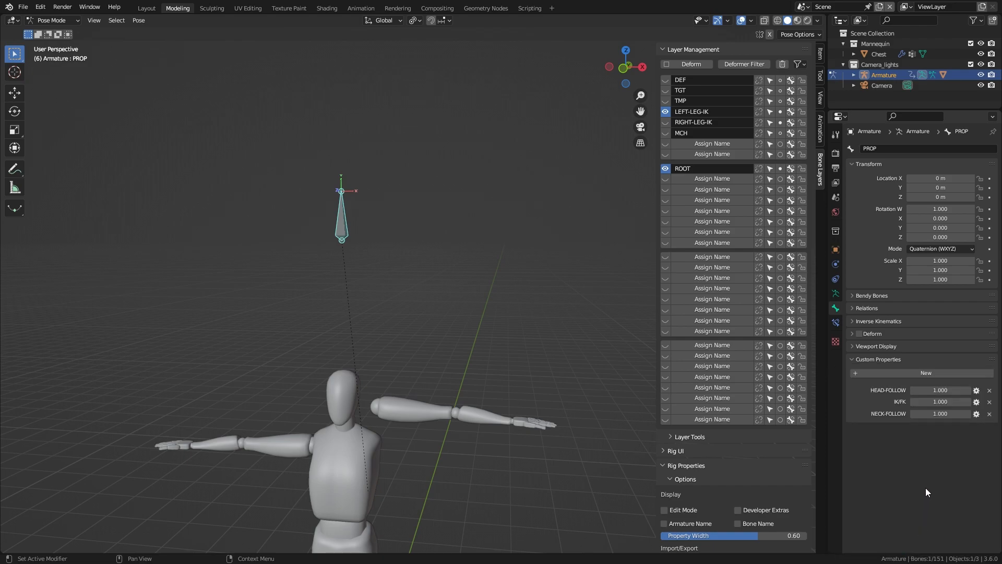
- Rename the IK/FK custom property as LEFT-IK/FK
left_click(976, 401)
left_click(947, 397)
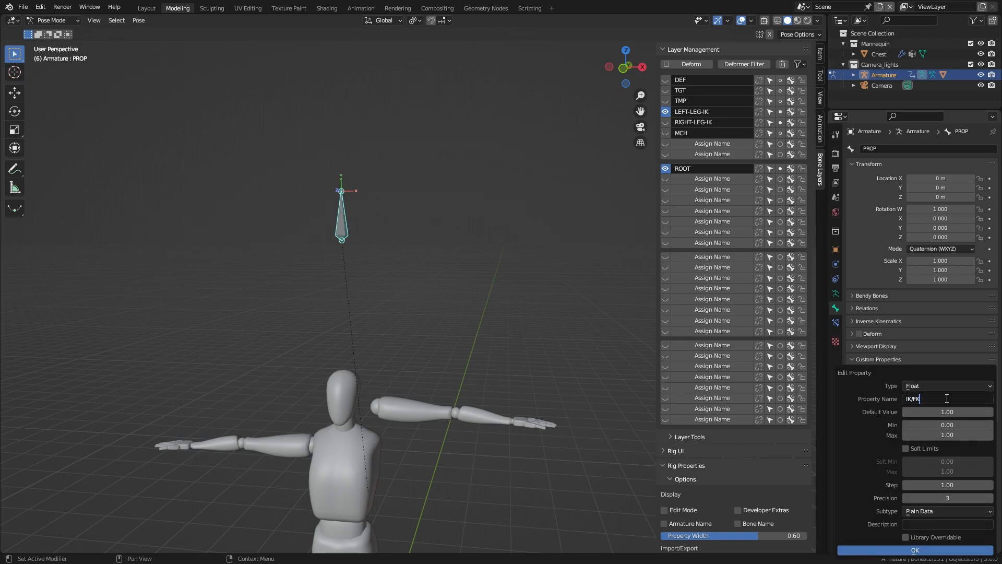
key("Home")
type("LEFT-")
key("Return")
key("Return")
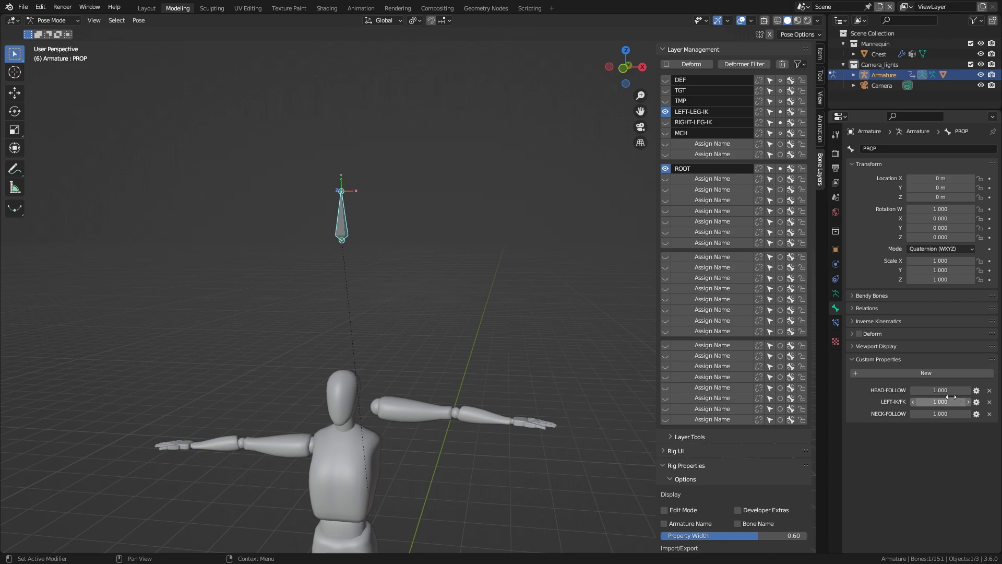
- Add another custom property named RIGHT-FK/IK.L to the PROP bone
left_click(945, 373)
left_click(976, 426)
left_click(946, 399)
type("RIGHT-FK")
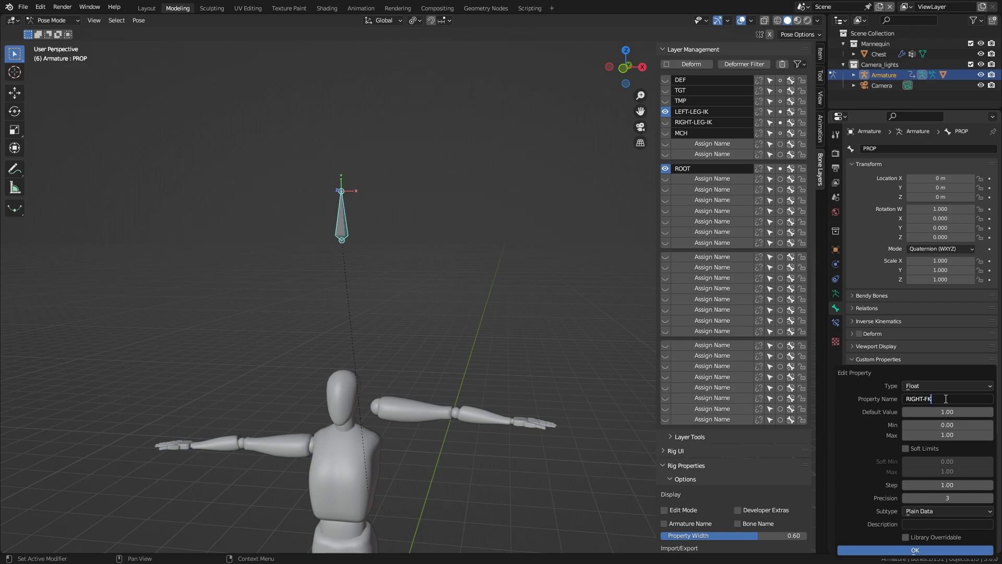
type("/IK.L")
key("Return")
key("Return")
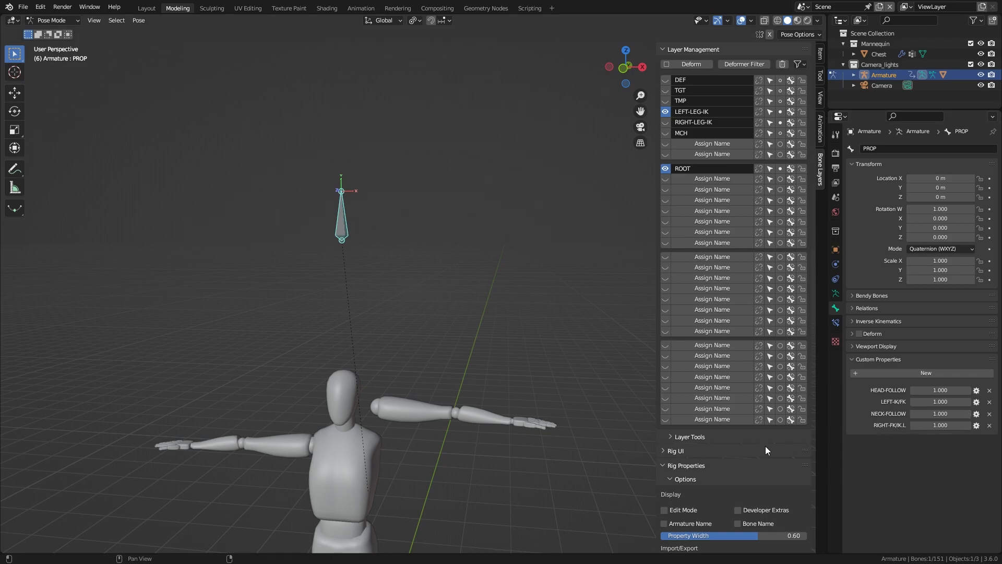
- Copy the data path of the LEFT-IK/FK property, and show the TMP bone layer in place of LEFT-LEG-IK
right_click(939, 402)
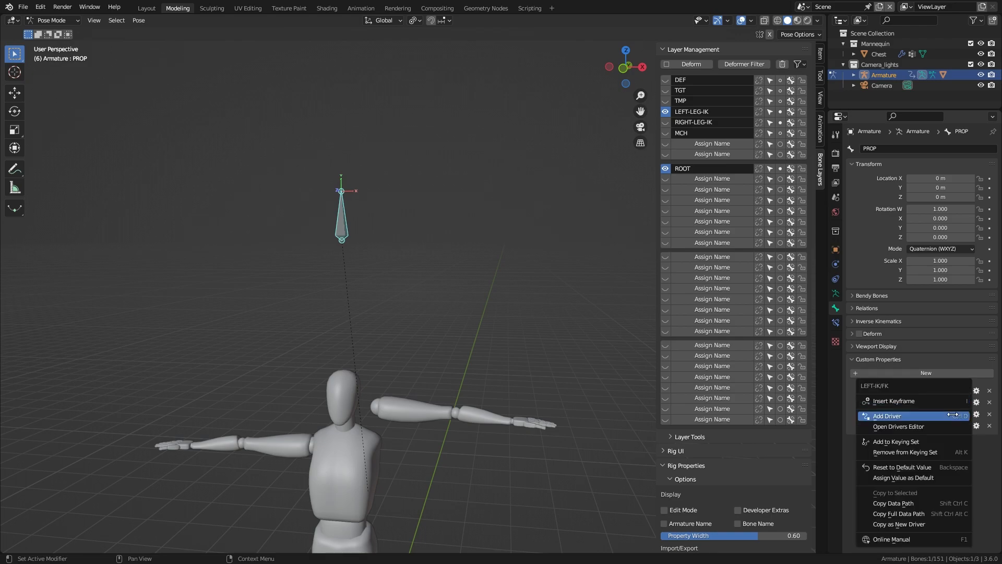
left_click(894, 504)
scroll(491, 457, "up", 4)
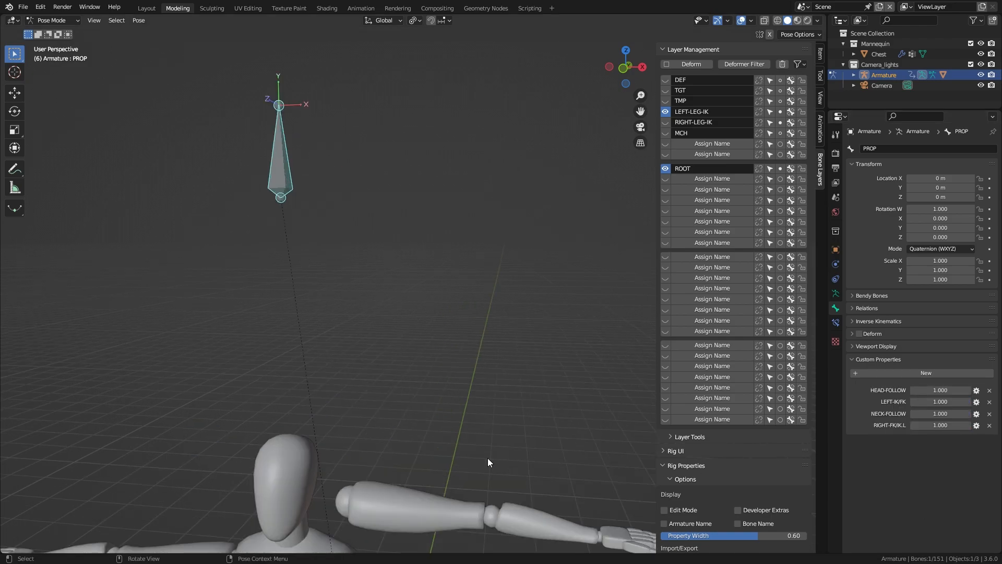
left_click(665, 101)
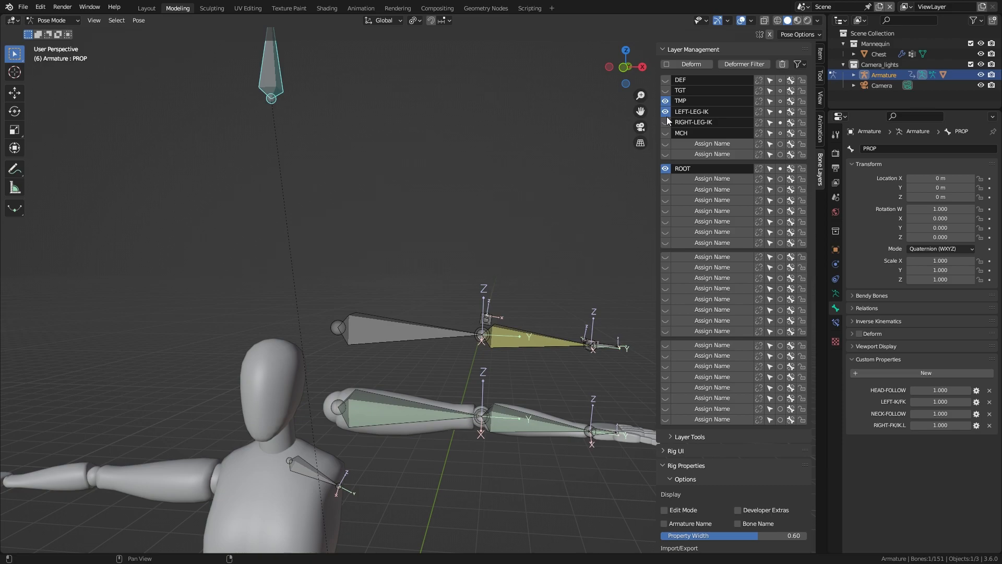
left_click(666, 112)
- Select TGT-ARM.L in Edit Mode and return to Pose Mode to display its bone constraints
middle_click_drag(512, 401, 454, 351, "shift")
left_click(382, 304)
scroll(402, 317, "up", 3)
key("Tab")
left_click(349, 436)
key("Tab")
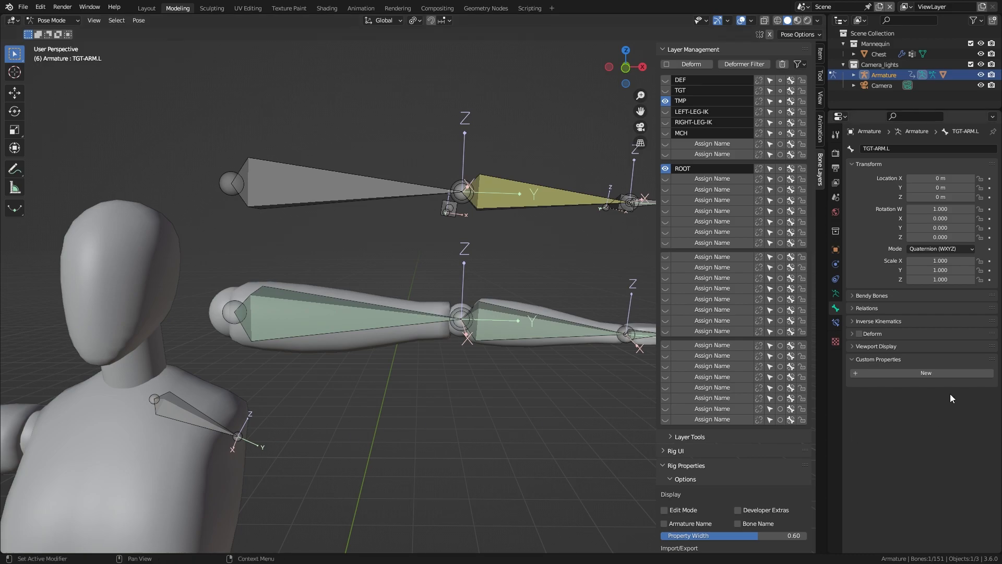
left_click(836, 322)
- Drive the influence of TGT-ARM.L's Copy Transforms with an Averaged Value driver reading Armature's LEFT-IK/FK path as a Single Property
right_click(935, 307)
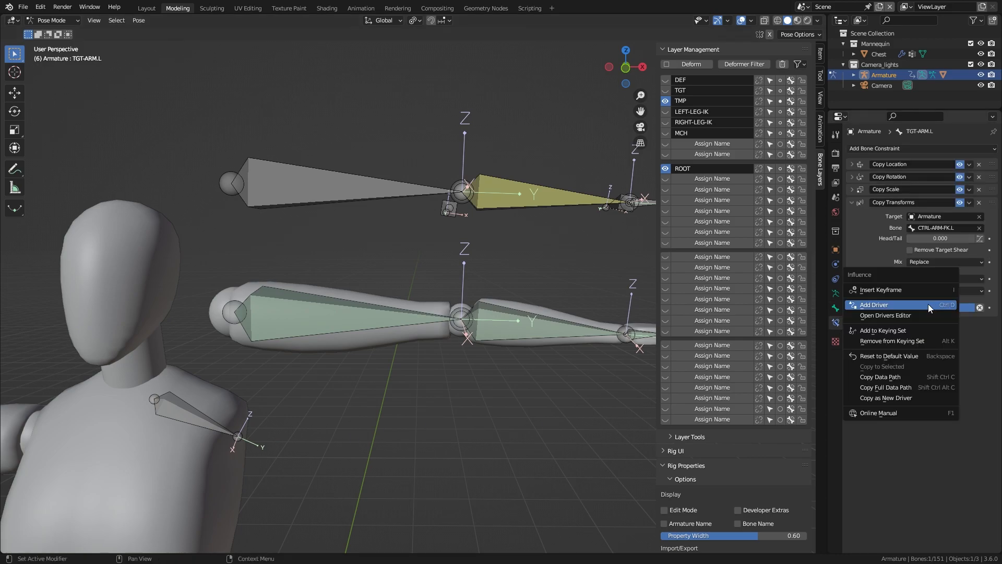
left_click(931, 305)
left_click(898, 317)
left_click(900, 330)
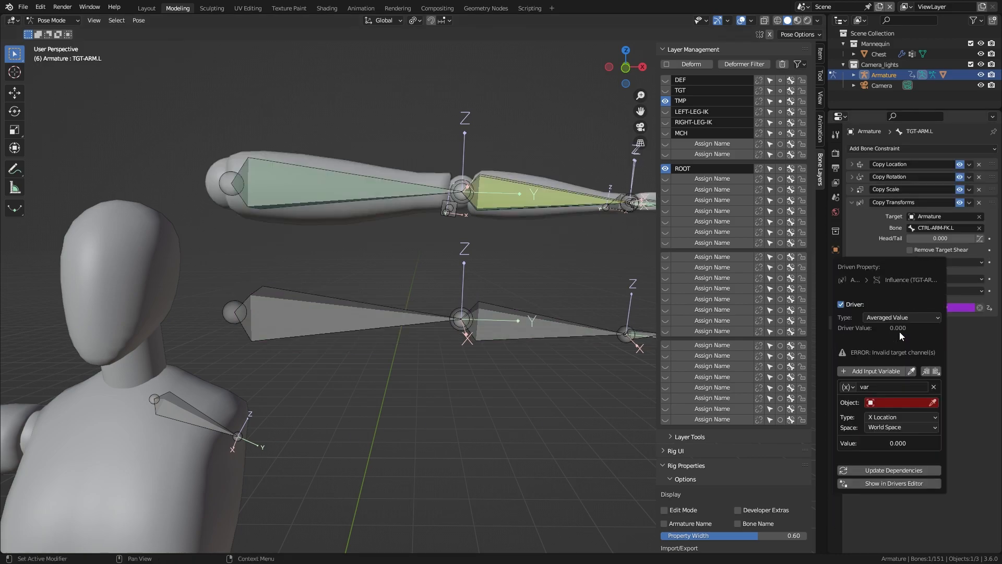
left_click(856, 387)
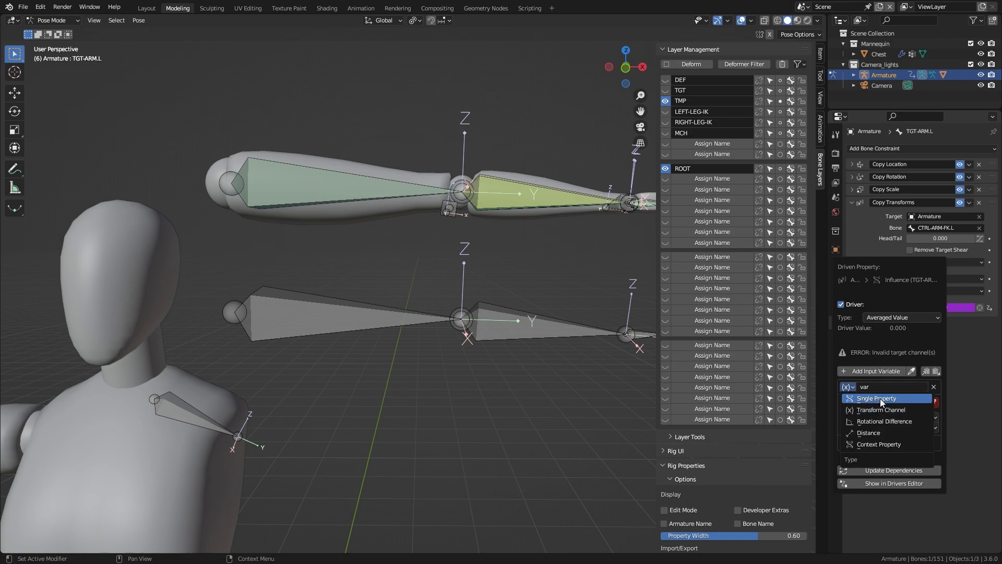
left_click(869, 398)
left_click(903, 417)
key("ctrl+v")
key("Return")
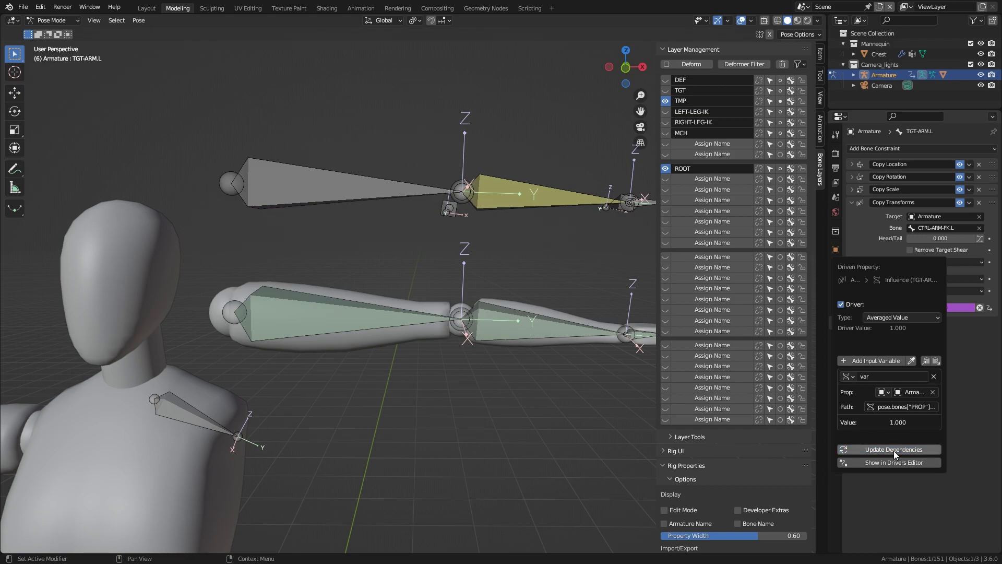
left_click(894, 450)
- Copy TGT-ARM.L's influence driver onto the Copy Transforms influence of TGT-FORARM.L
right_click(934, 307)
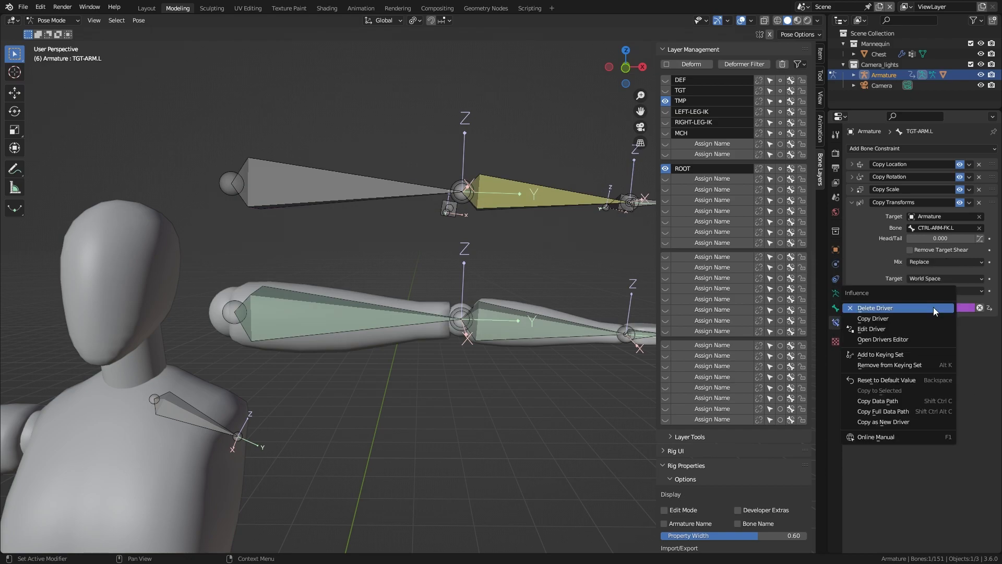
left_click(906, 319)
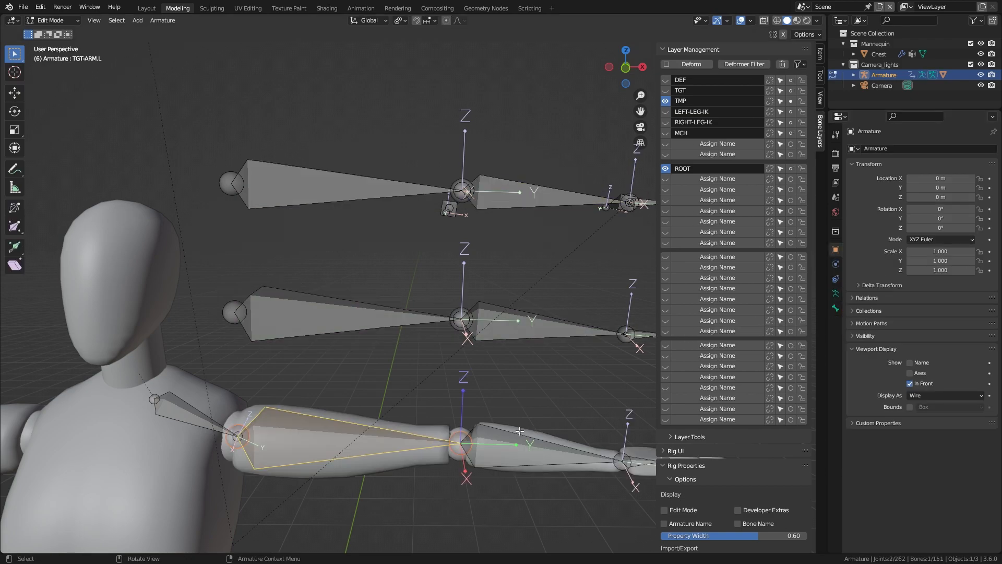
left_click(541, 328)
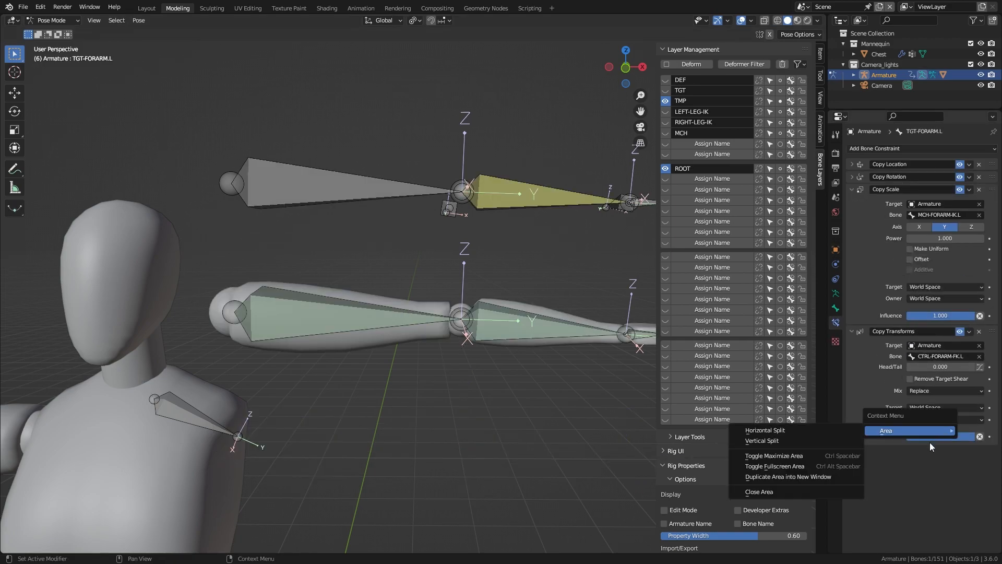
right_click(962, 436)
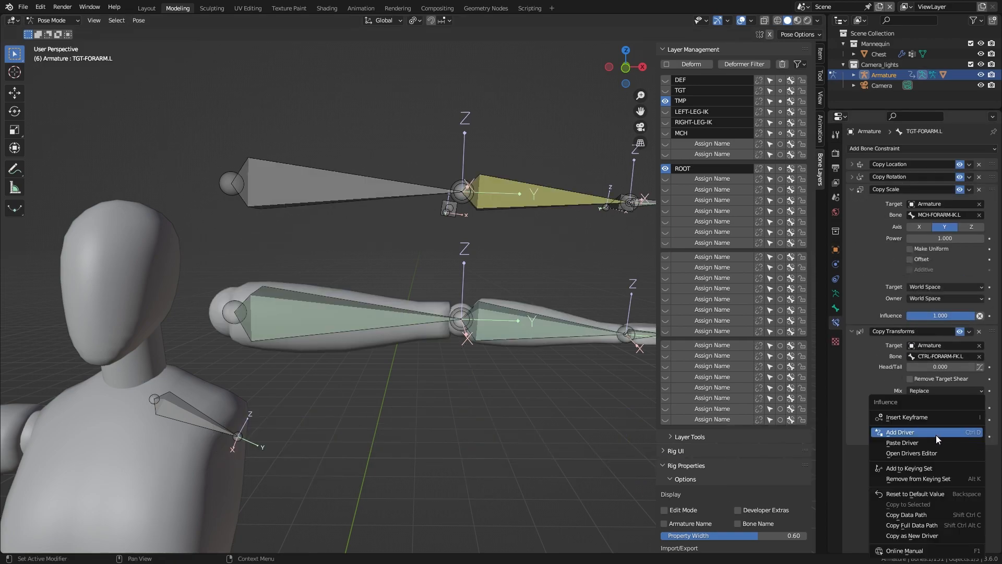
left_click(919, 444)
- Paste the copied driver onto the influence of TGT-HAND.L's Copy Transforms.001 constraint, which targets CTRL-HAND-FK.L
middle_click_drag(569, 384, 451, 368)
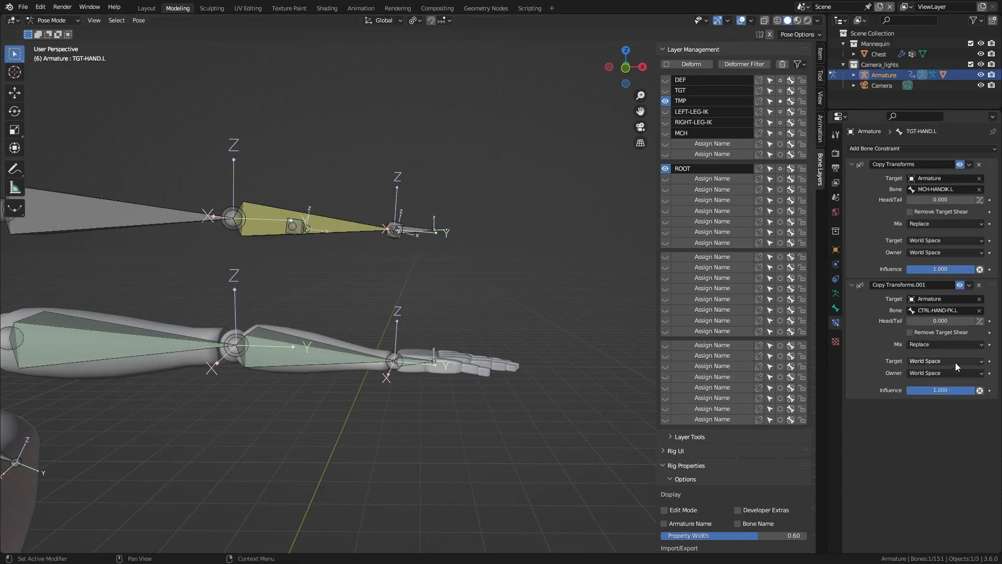
right_click(925, 393)
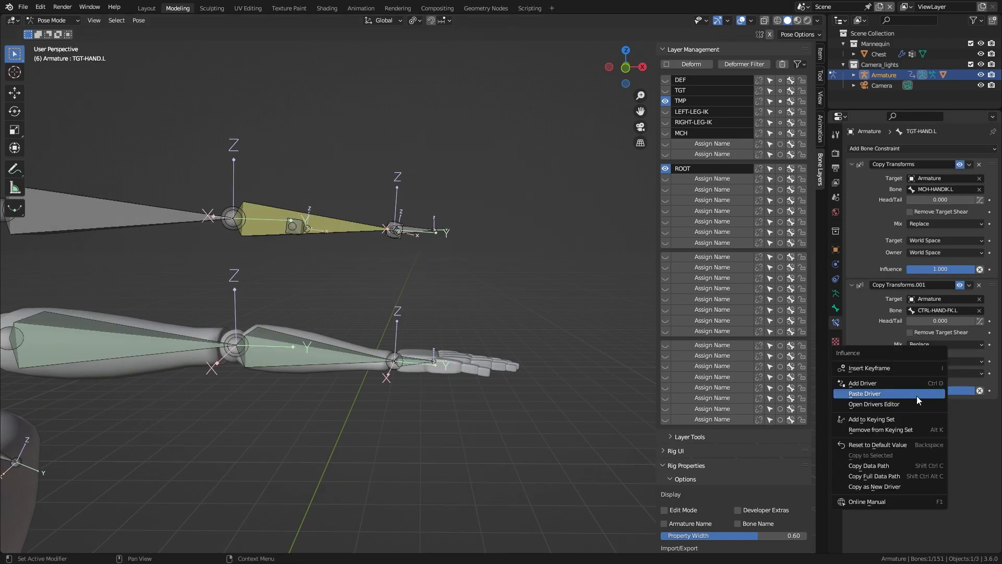
left_click(905, 394)
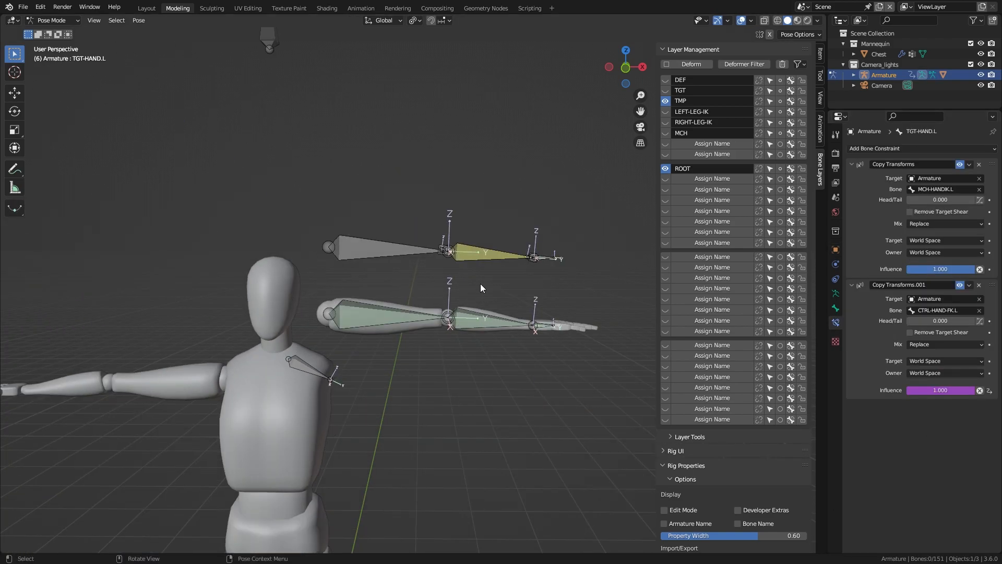
middle_click_drag(480, 283, 484, 327)
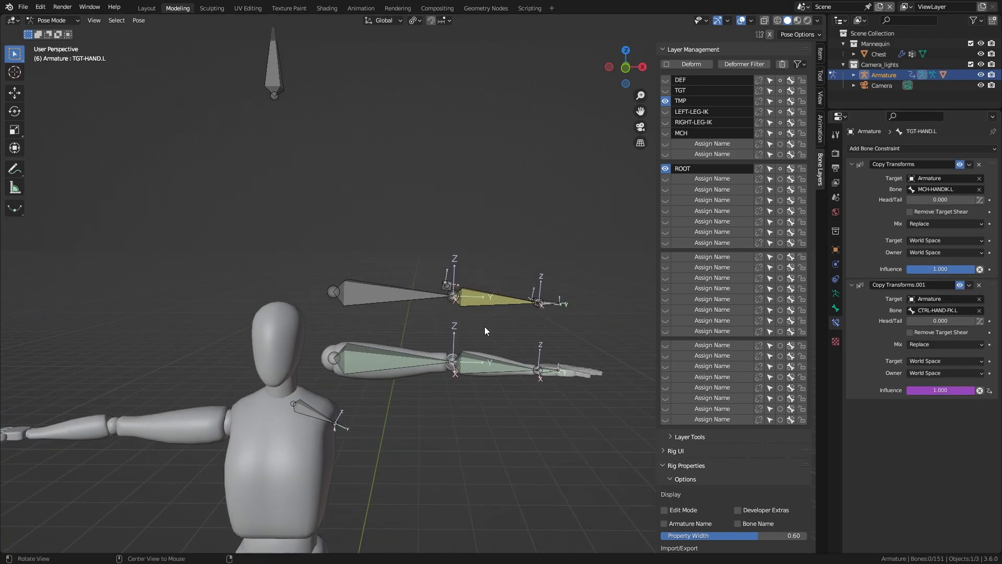
- Select the PROP bone and display its custom properties to try out the LEFT-IK/FK switch
left_click(276, 70)
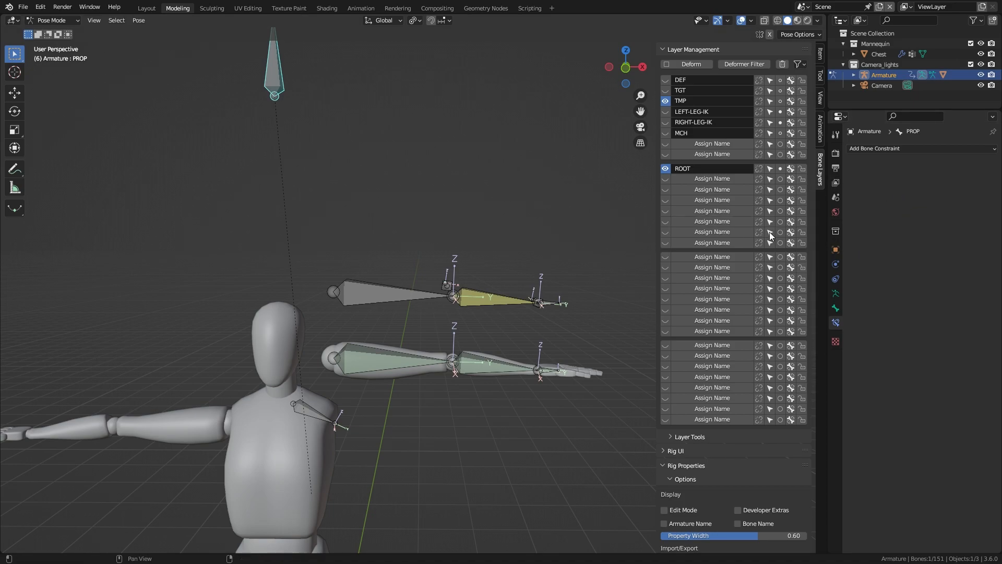
left_click(836, 308)
mouse_move(939, 401)
left_mouse_down()
mouse_move(917, 401)
mouse_move(939, 402)
left_mouse_up()
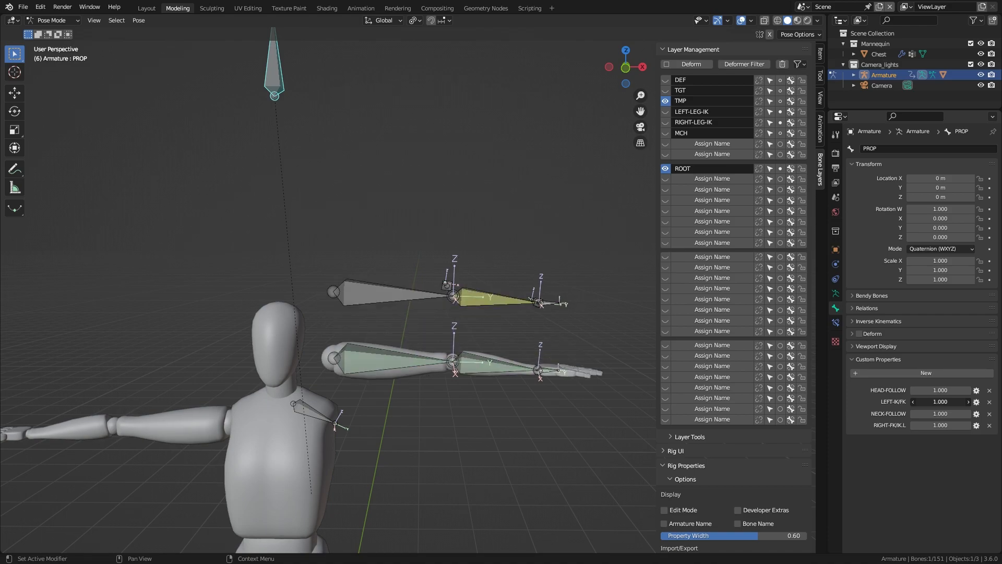
scroll(443, 407, "up", 1)
left_click_drag(453, 444, 457, 354, "alt+shift")
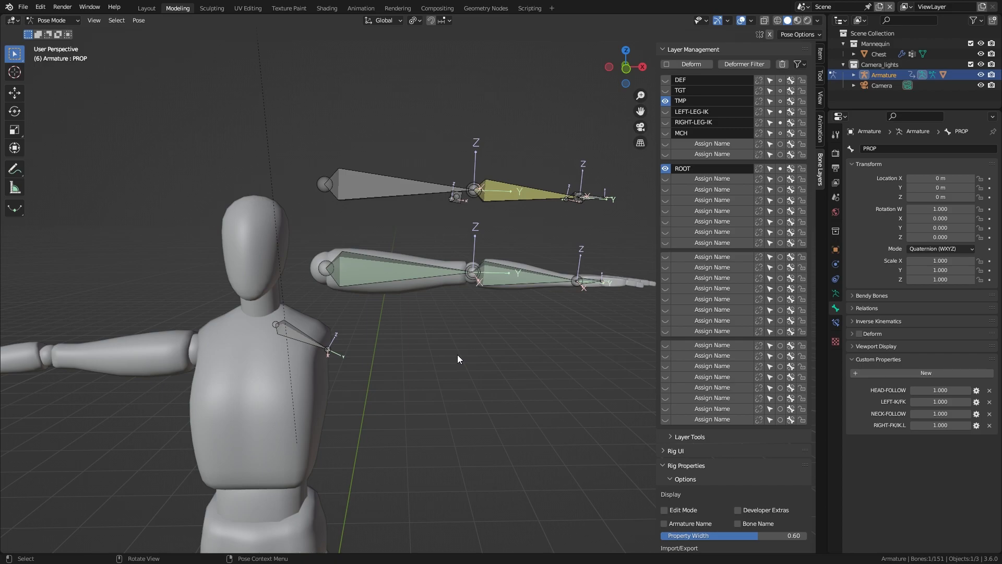
- In Edit Mode, extrude a new bone about 0.49 m along global Y from the head of TGT-ARM.L
key("Tab")
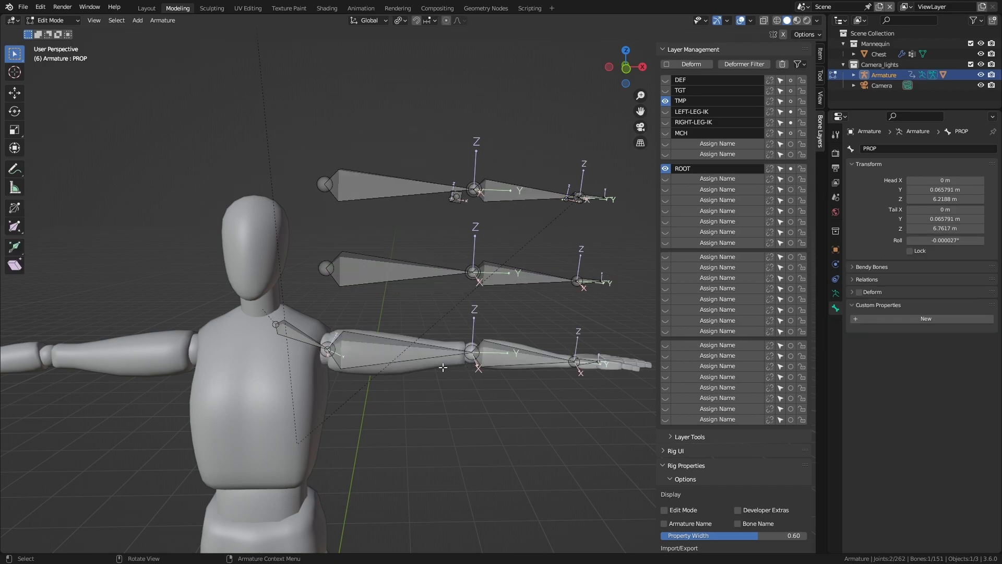
scroll(326, 353, "up", 4)
scroll(326, 352, "up", 5)
middle_click(283, 367, "alt")
left_click(254, 361)
middle_click_drag(307, 340, 340, 339)
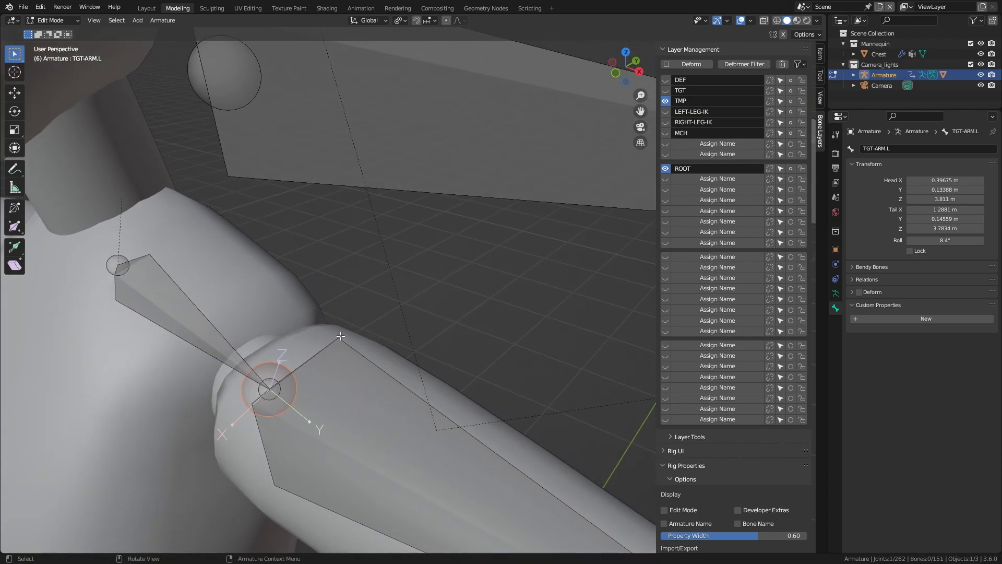
key("e")
key("y")
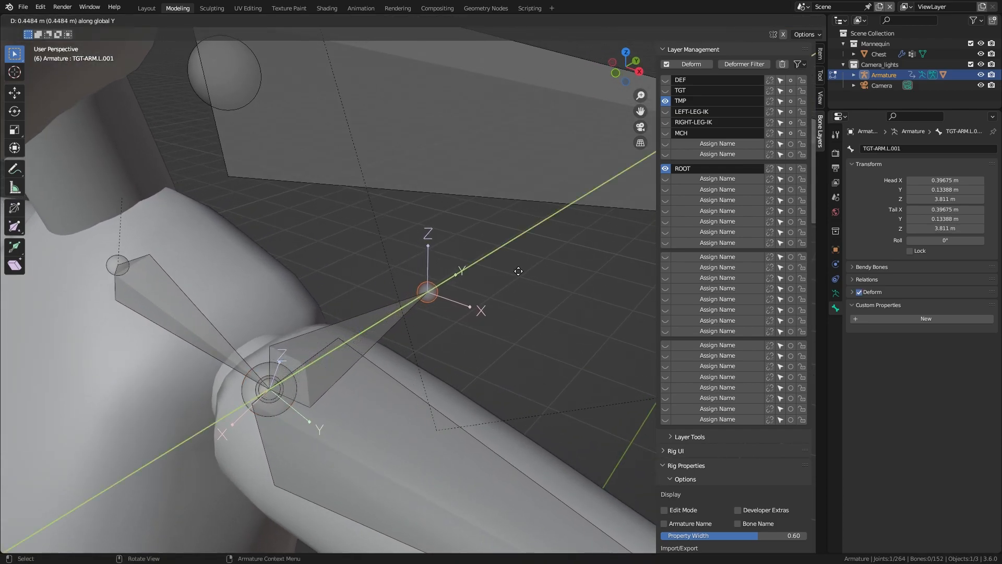
left_click(529, 264)
- Rename the extruded shoulder bone to MCH-ARM-FOLLOW.L
key("F2")
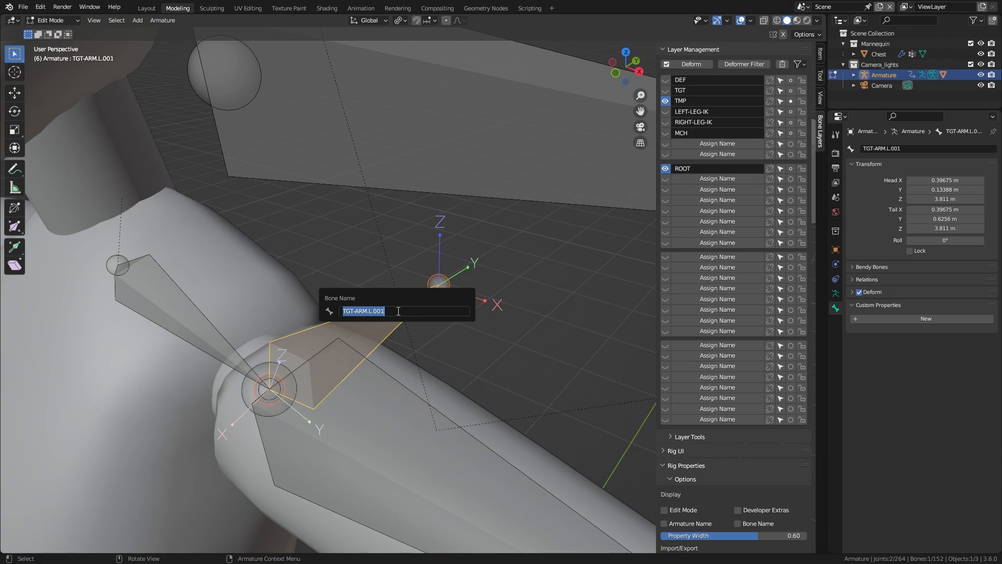
type("MCH")
key("Return")
- Duplicate MCH-ARM-FOLLOW.L in place and scale the copy down to about 0.715
key("shift+d")
right_click(398, 311)
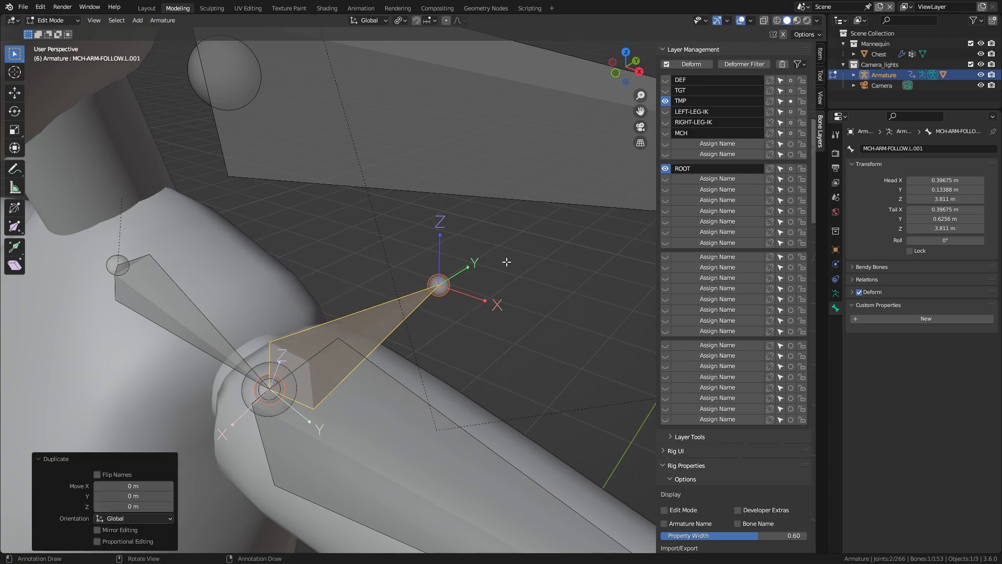
key("s")
left_click(469, 279)
- Rename the smaller duplicate bone to MCH-INT-ARM-FOLLOW.L
key("F2")
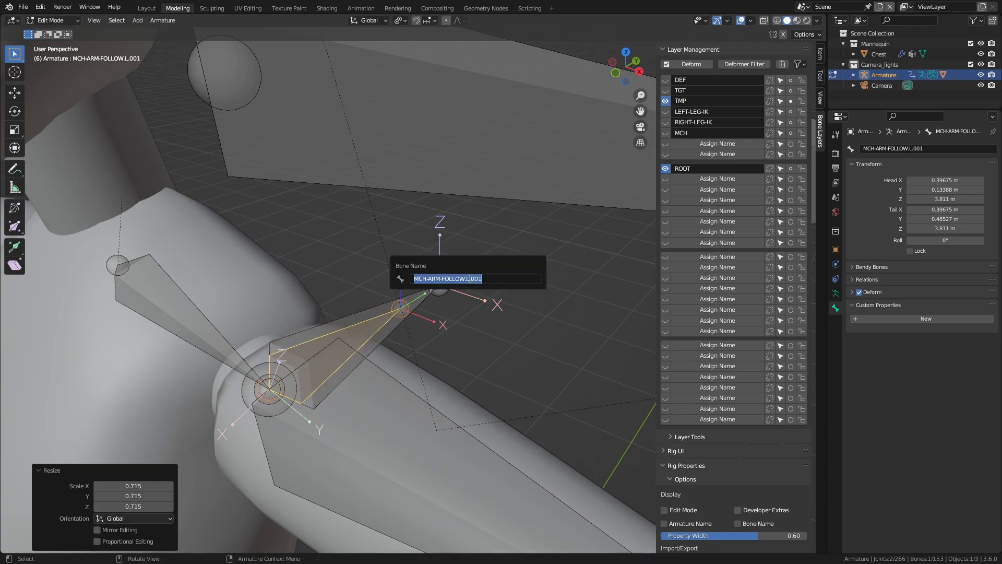
type("MCH")
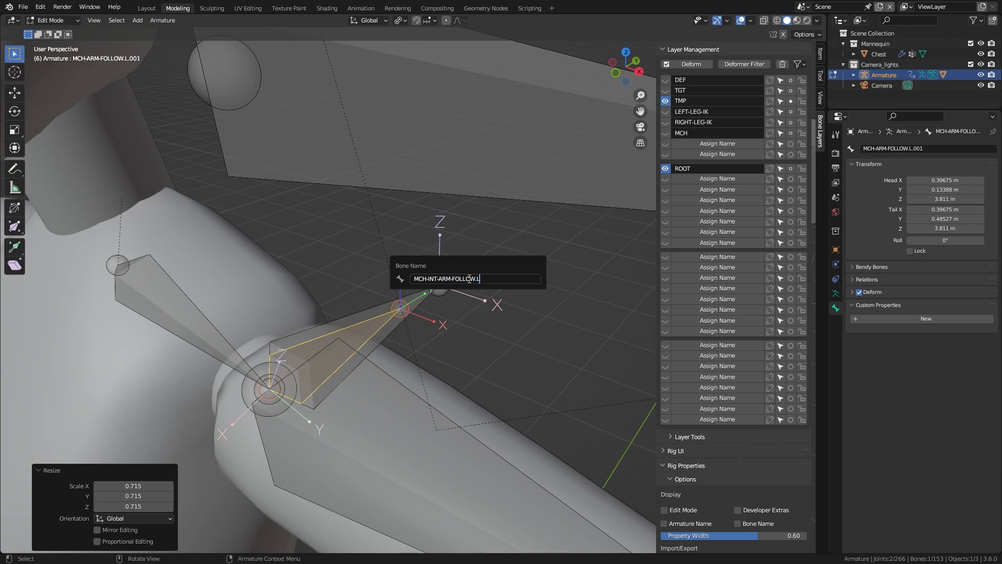
type("-INT-ARM-FOLLOW.L")
key("Return")
- Select both MCH-ARM-FOLLOW.L and MCH-INT-ARM-FOLLOW.L and clear their parent
mouse_move(428, 293)
middle_mouse_down()
mouse_move(473, 290)
mouse_move(446, 289)
middle_mouse_up()
left_click_drag(355, 281, 434, 329)
middle_click_drag(427, 320, 361, 288)
left_click_drag(359, 286, 386, 346)
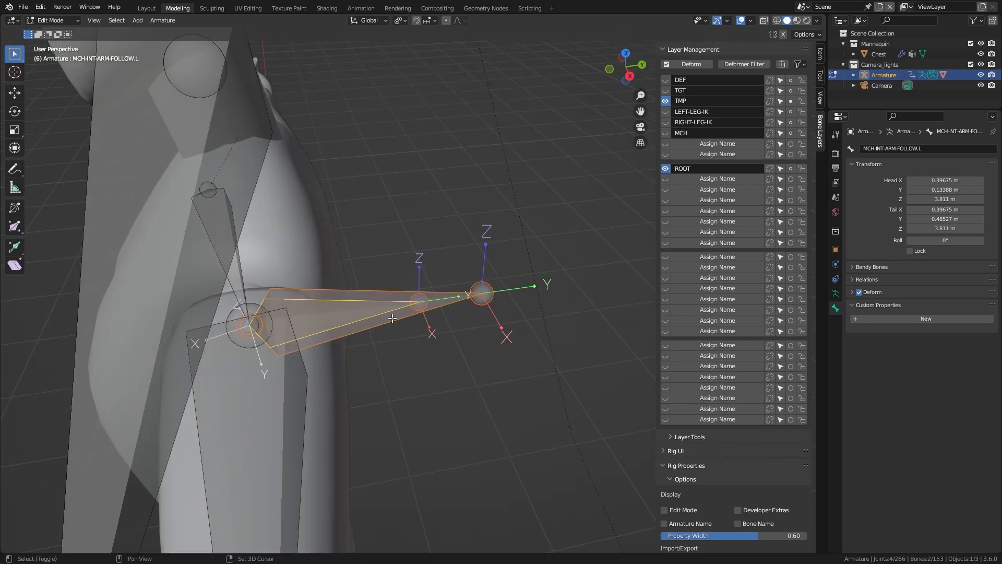
key("alt+p")
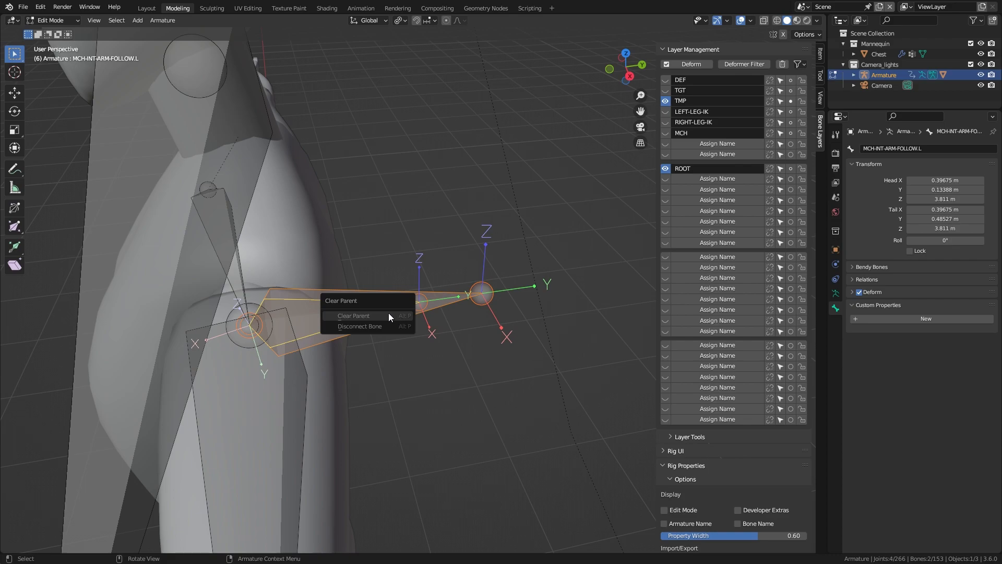
left_click(389, 316)
middle_click_drag(389, 317, 396, 297)
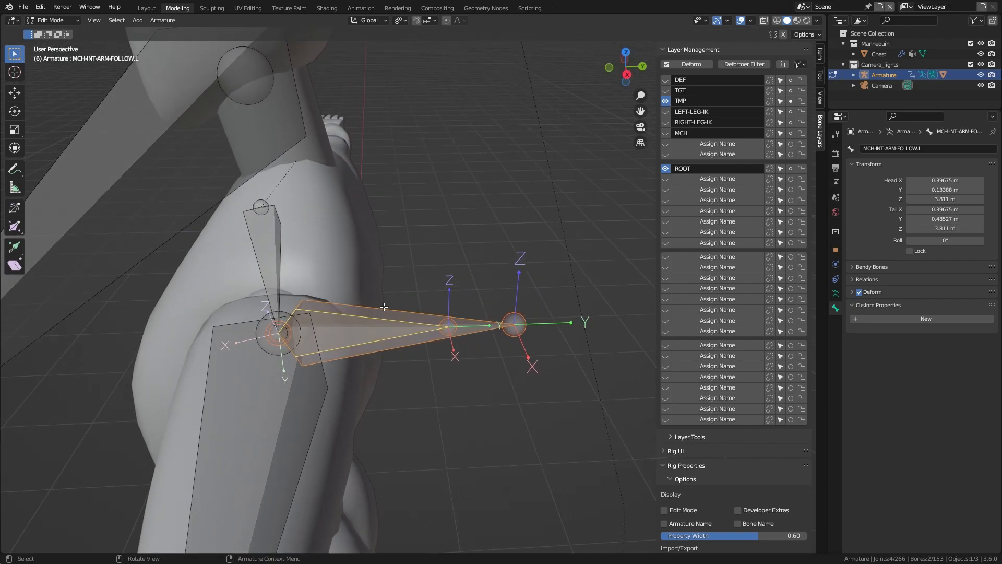
key("alt+p")
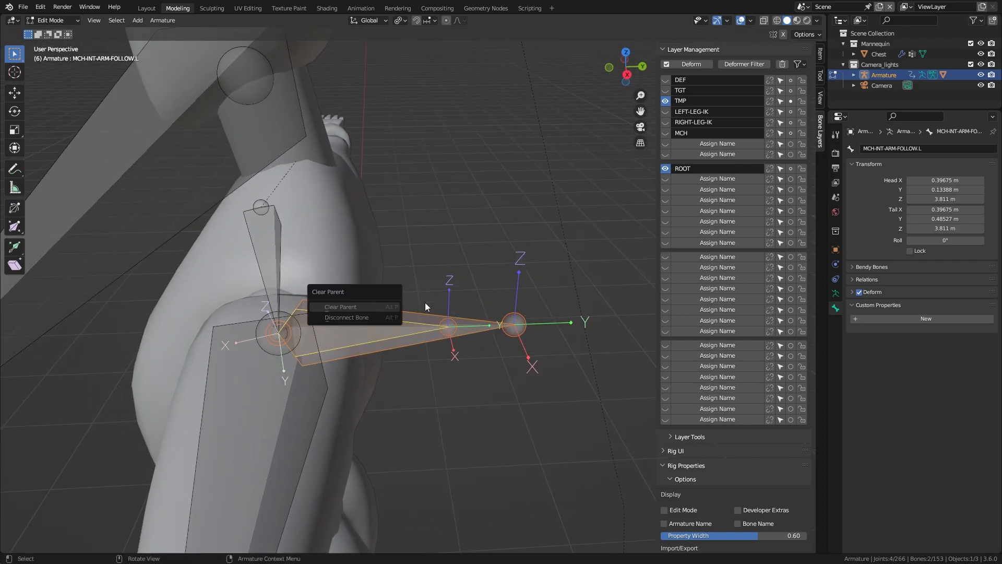
left_click(443, 296)
- Try rotating MCH-ARM-FOLLOW.L in Pose Mode and cancel the transform
left_click_drag(469, 269, 384, 359)
key("ctrl+Tab")
key("g")
left_click(301, 333)
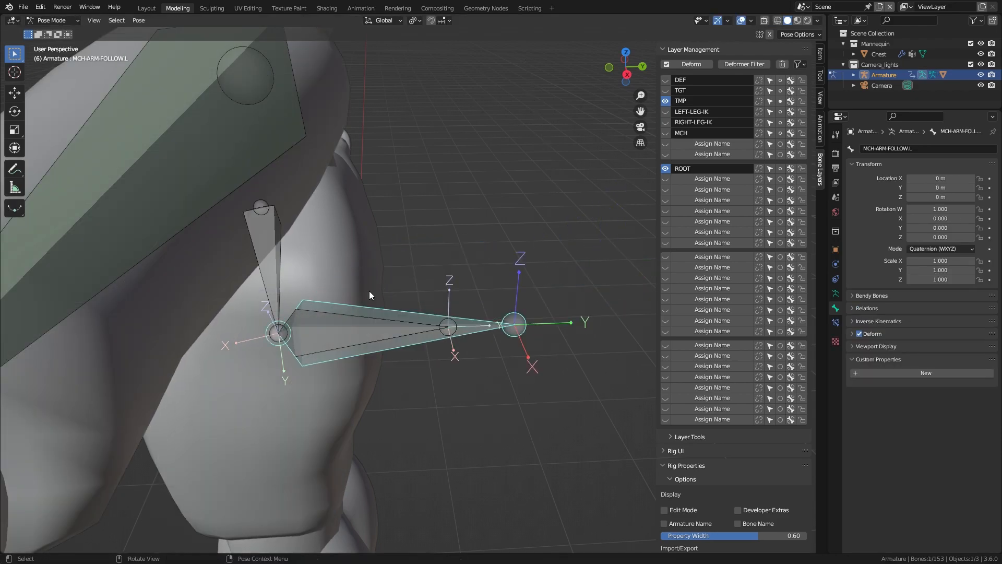
key("r")
right_click(415, 268)
- Back in Edit Mode, parent MCH-ARM-FOLLOW.L to TGT-SHOULDER.L with Keep Offset
key("Tab")
scroll(414, 269, "down", 2)
middle_click_drag(378, 293, 459, 357)
left_click(435, 365)
scroll(403, 346, "up", 1)
middle_click_drag(399, 345, 411, 333)
left_click(400, 313)
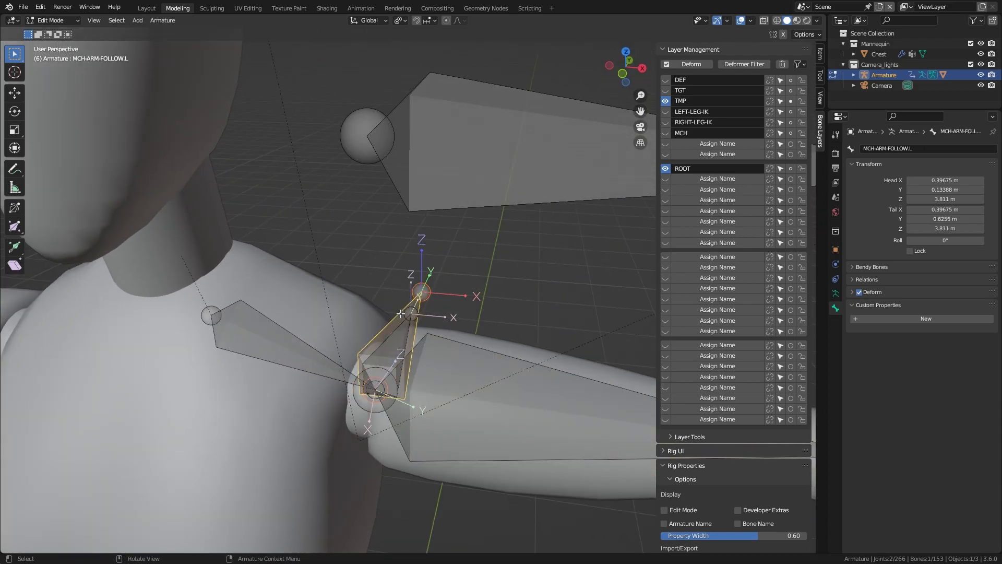
left_click(441, 375)
left_click(407, 343)
left_click(457, 369)
left_click(421, 328)
left_click(392, 328)
left_click(279, 343, "shift")
left_click(278, 339, "shift")
left_click(277, 338, "shift")
key("ctrl+p")
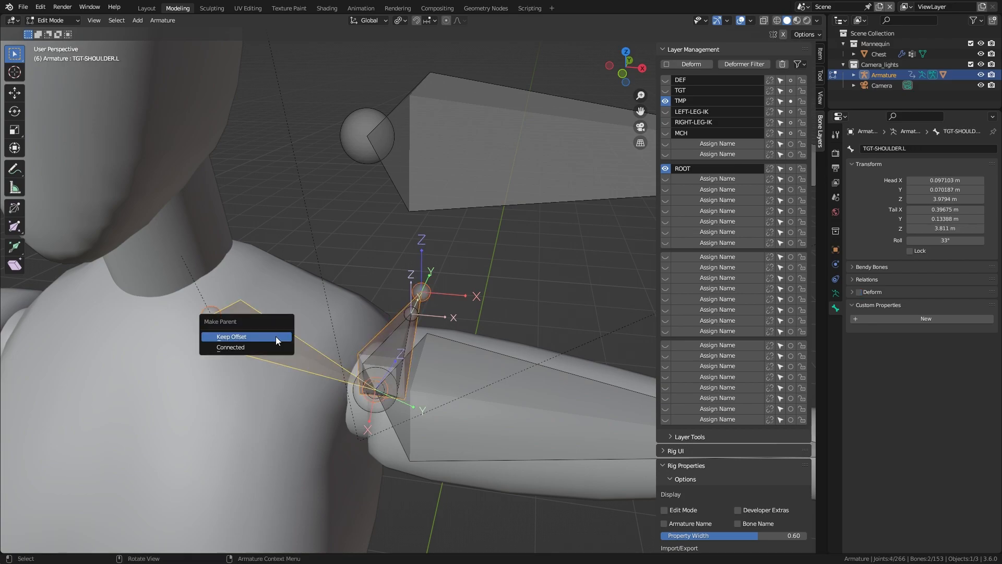
left_click(275, 336)
- Parent TGT-ARM.L to MCH-INT-ARM-FOLLOW.L with Keep Offset
middle_click_drag(275, 336, 457, 344)
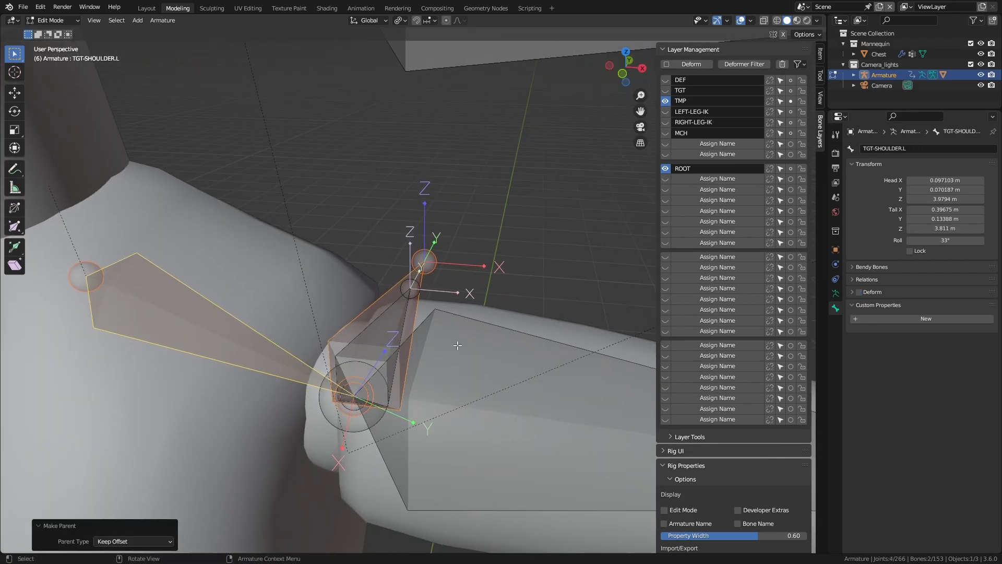
left_click(457, 345)
left_click(391, 324, "shift")
left_click(392, 325)
left_click(439, 346)
left_click(434, 267, "shift")
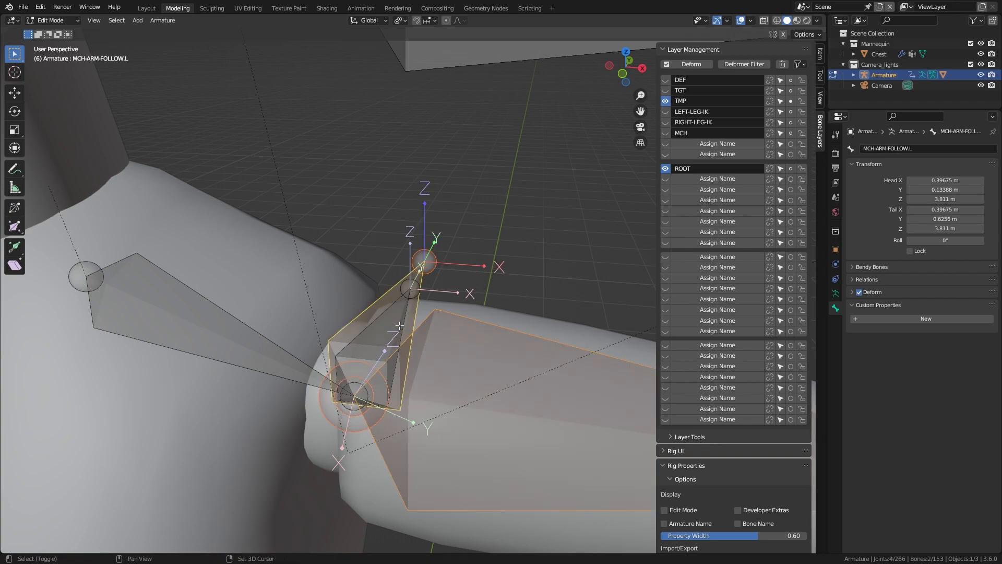
key("ctrl+p")
left_click(429, 268)
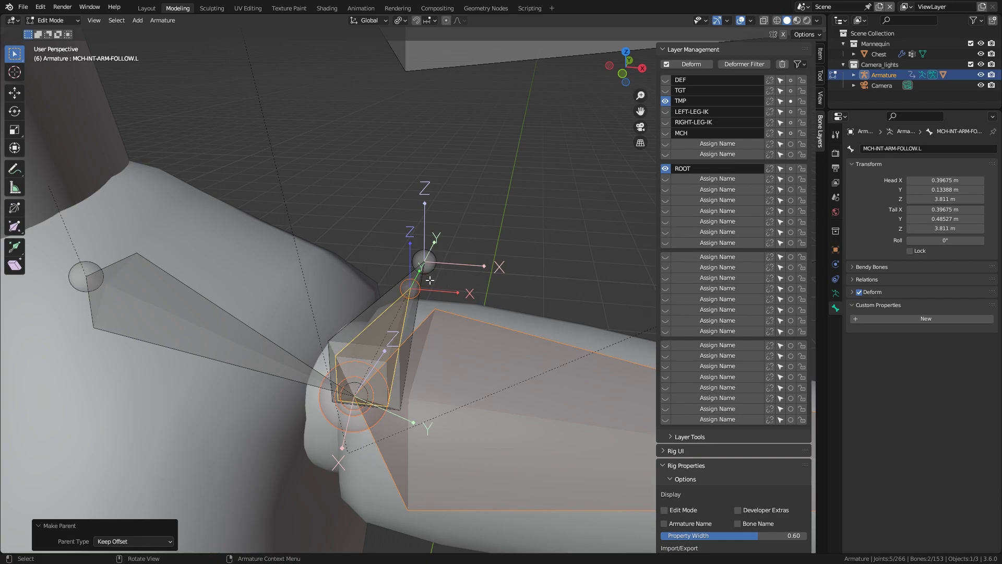
- Try adding copy constraints from MCH-ARM-FOLLOW.L to MCH-INT-ARM-FOLLOW.L in Pose Mode, and undo them
key("ctrl+Tab")
left_click(381, 318)
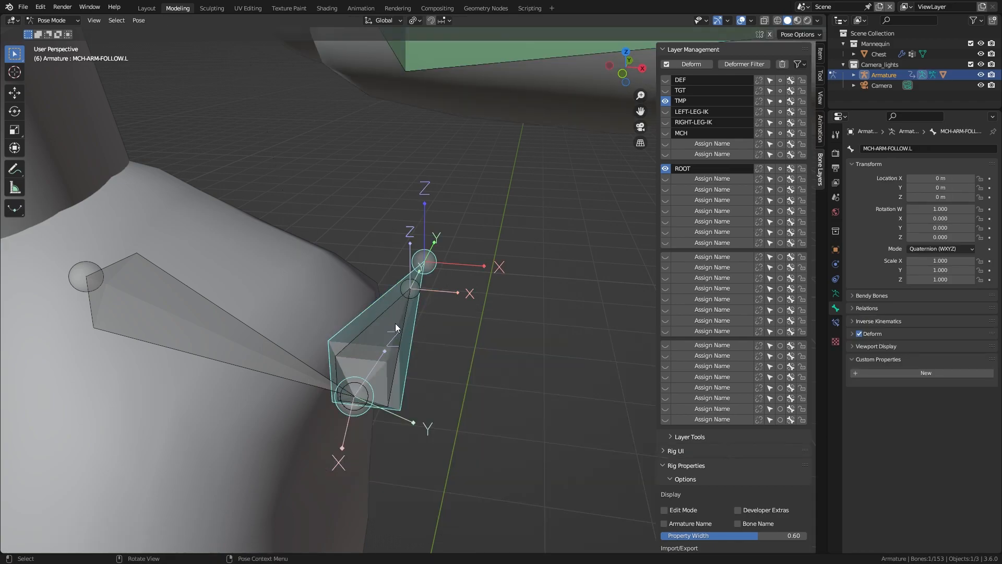
left_click(395, 321)
left_click(412, 308)
left_click(397, 313, "shift")
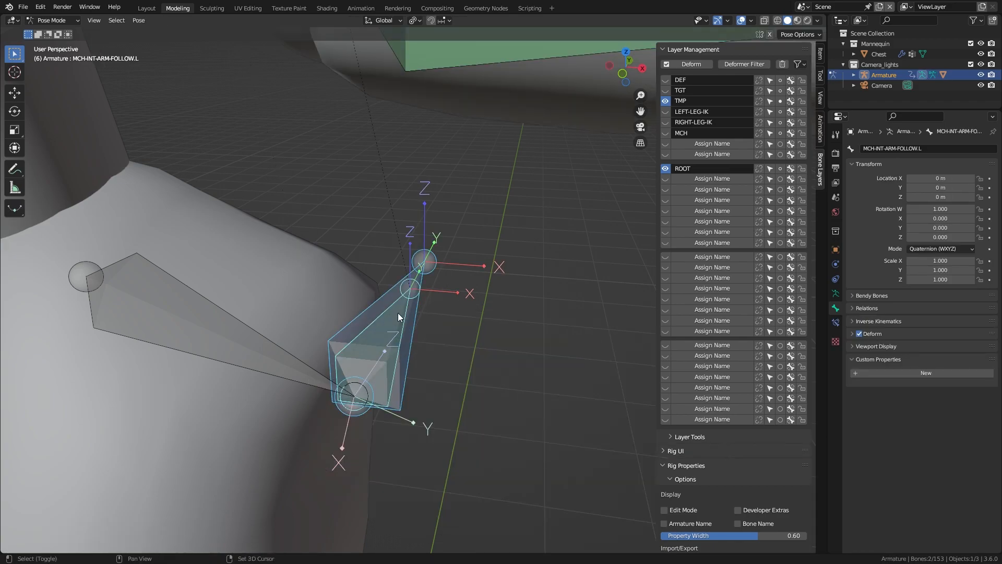
key("ctrl+shift+c")
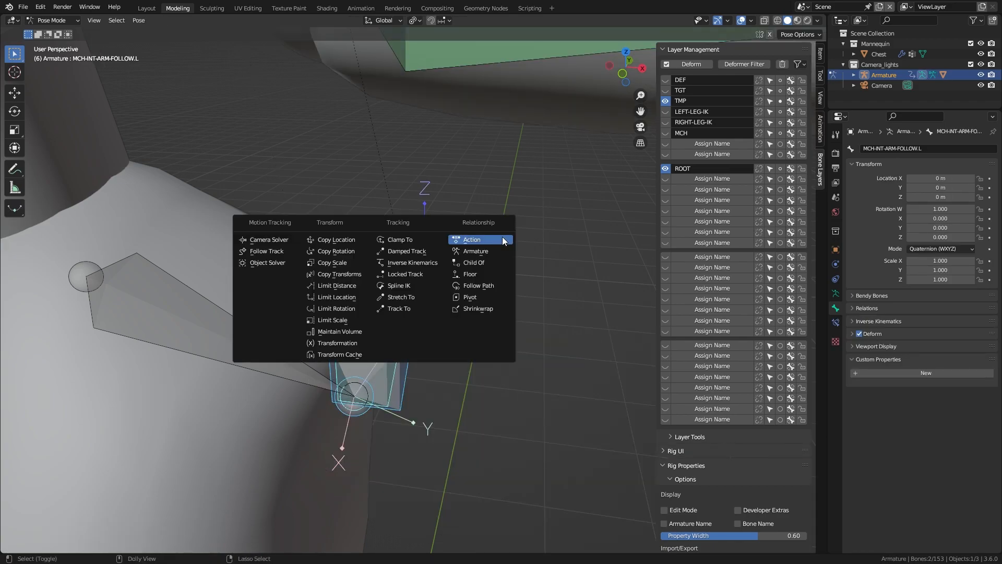
left_click(353, 252)
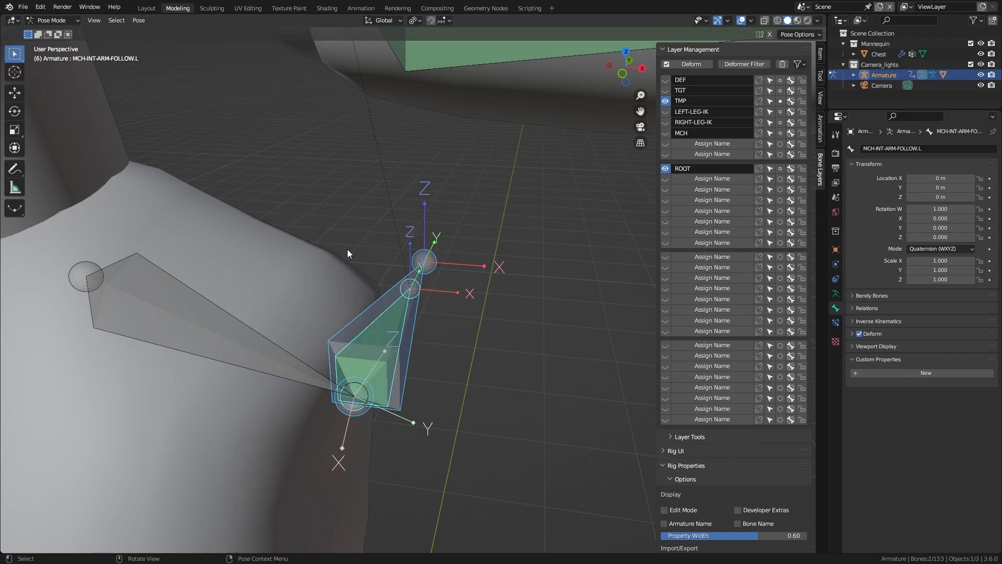
key("ctrl+shift+c")
left_click(338, 256)
key("ctrl+shift+c")
left_click(334, 272)
key("ctrl+z")
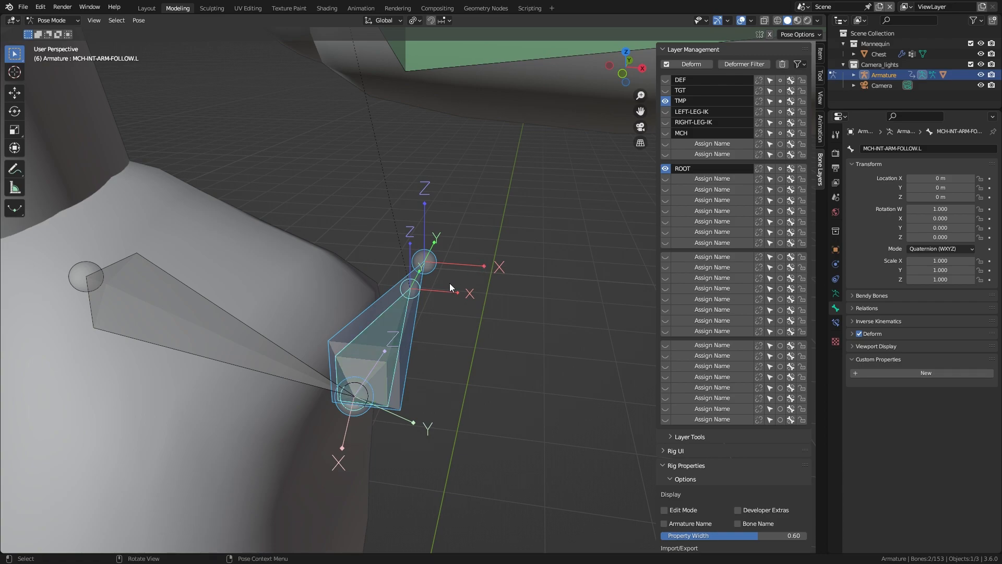
key("ctrl+z")
- Add a Copy Rotation constraint to MCH-INT-ARM-FOLLOW.L with MCH-ARM-FOLLOW.L as its target
left_click(439, 314)
left_click(416, 312)
left_click(390, 320, "shift")
key("shift+ctrl+c")
left_click(402, 298)
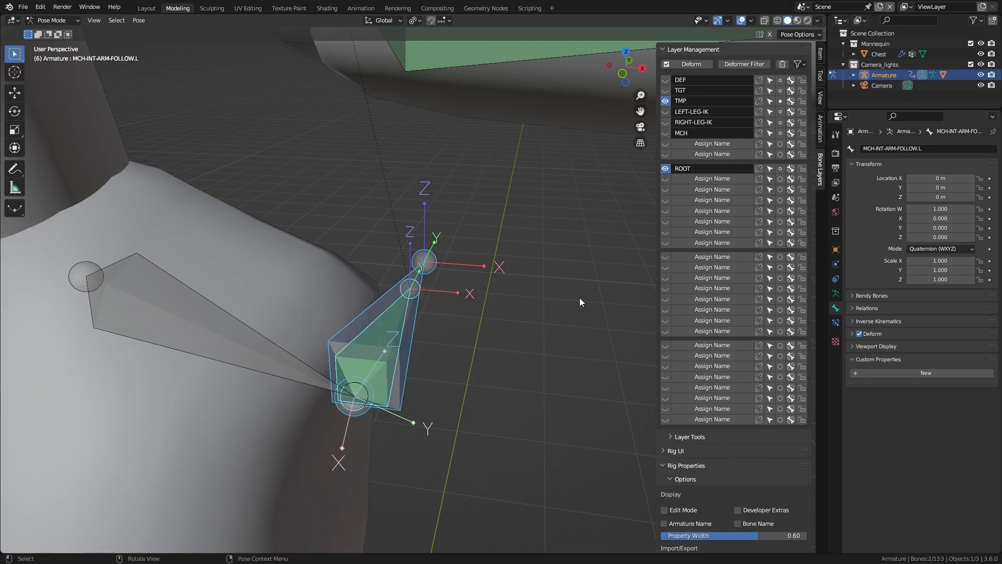
- Rename the Copy Rotation constraint of MCH-INT-ARM-FOLLOW.L to Copy Rotation-ARM-FOLLOW
left_click(836, 323)
double_click(928, 163)
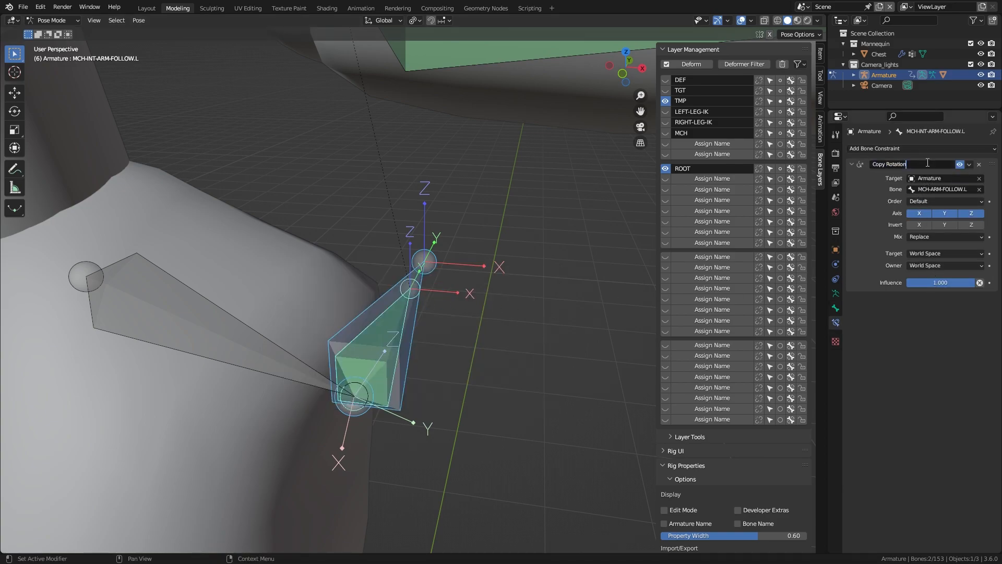
type("-ARM-FOLLOW")
key("Return")
- Try rotating TGT-SHOULDER.L to test the arm follow bones, and undo the rotation
middle_click_drag(472, 349, 481, 330)
scroll(481, 330, "down", 5)
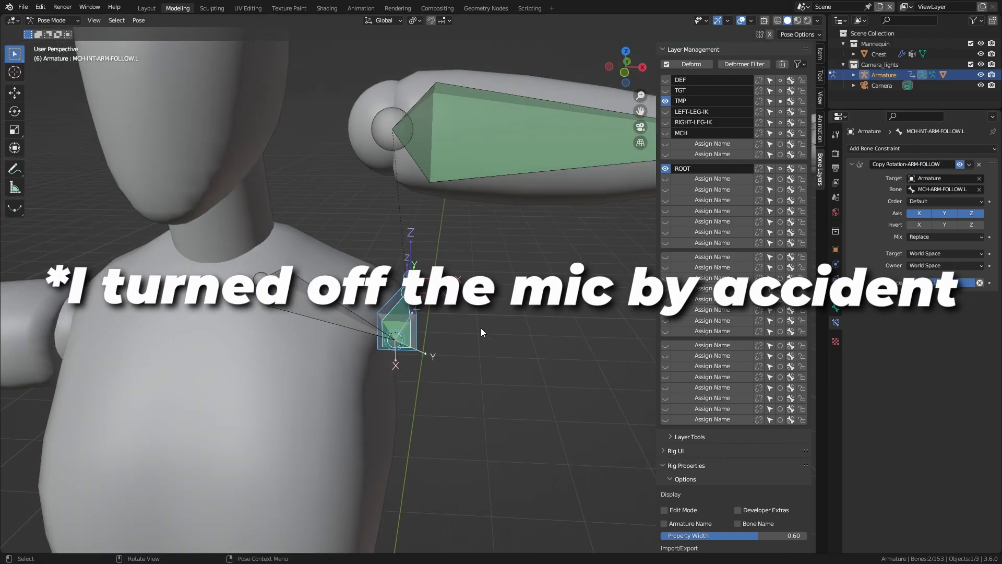
left_click(361, 312)
key("r")
left_click(463, 228)
scroll(447, 271, "up", 2)
middle_click_drag(444, 278, 432, 285)
key("ctrl+z")
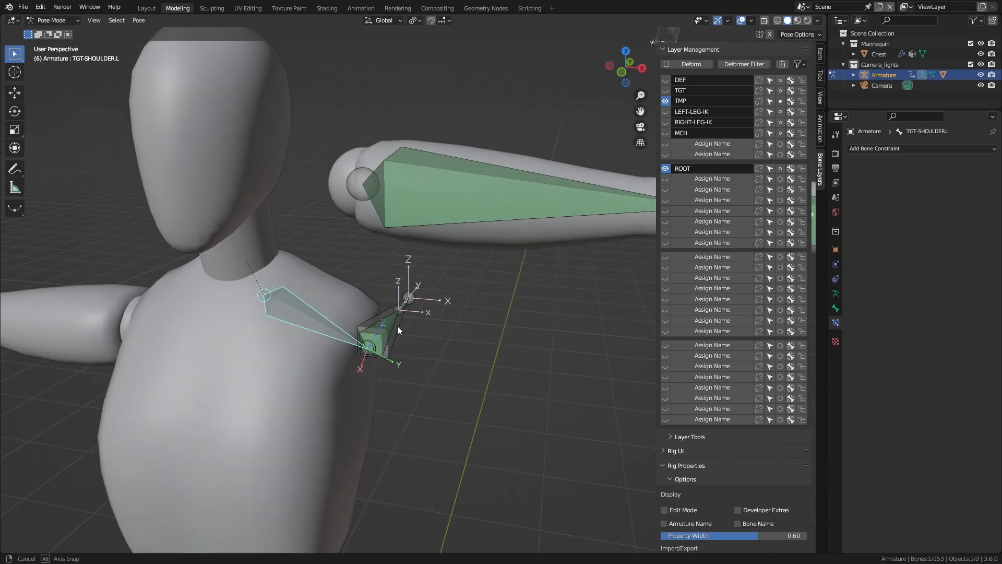
- Add a Copy Location constraint targeting MCH-ARM-FOLLOW.L to MCH-INT-ARM-FOLLOW.L, and place it collapsed above Copy Rotation-ARM-FOLLOW
scroll(404, 326, "up", 4)
middle_click_drag(404, 325, 386, 329)
left_click(377, 342)
left_click(341, 370, "shift")
key("ctrl+shift+c")
left_click(391, 319)
left_click_drag(989, 302, 990, 163)
left_click(852, 165)
- Rotate TGT-SHOULDER.L by about -36.6° in the view to test the follow bones
scroll(383, 385, "down", 6)
left_click(358, 332)
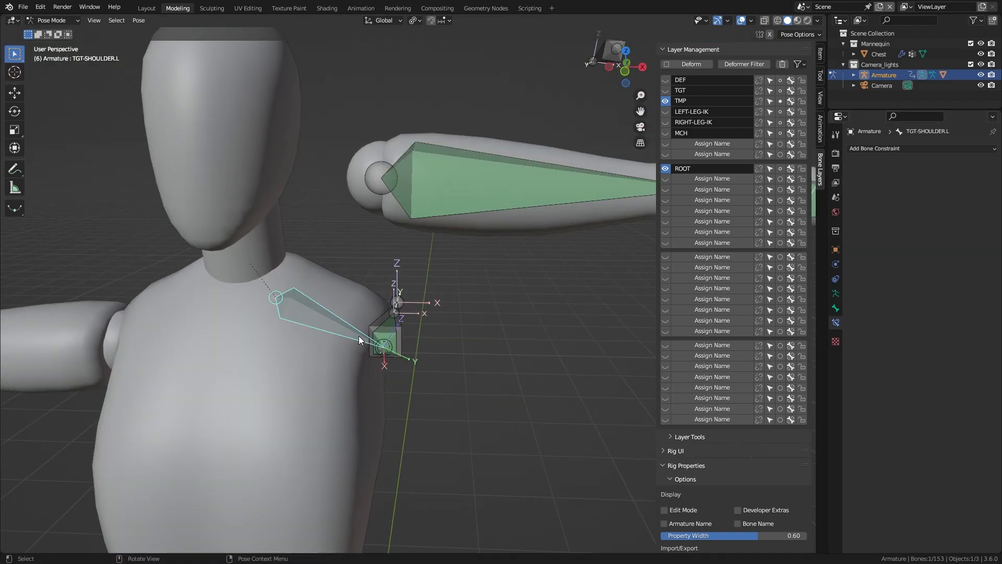
left_click(358, 329)
key("r")
left_click(431, 251)
middle_click_drag(431, 252, 486, 262)
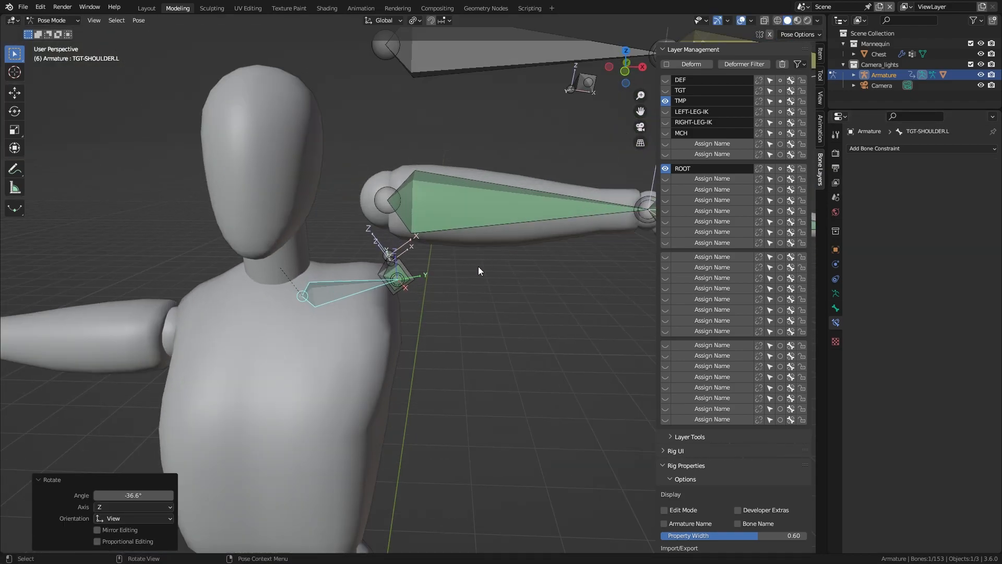
- In Edit Mode, parent the FK chain's upper arm bone to MCH-INT-ARM-FOLLOW.L with Keep Offset
key("Tab")
left_click(461, 291)
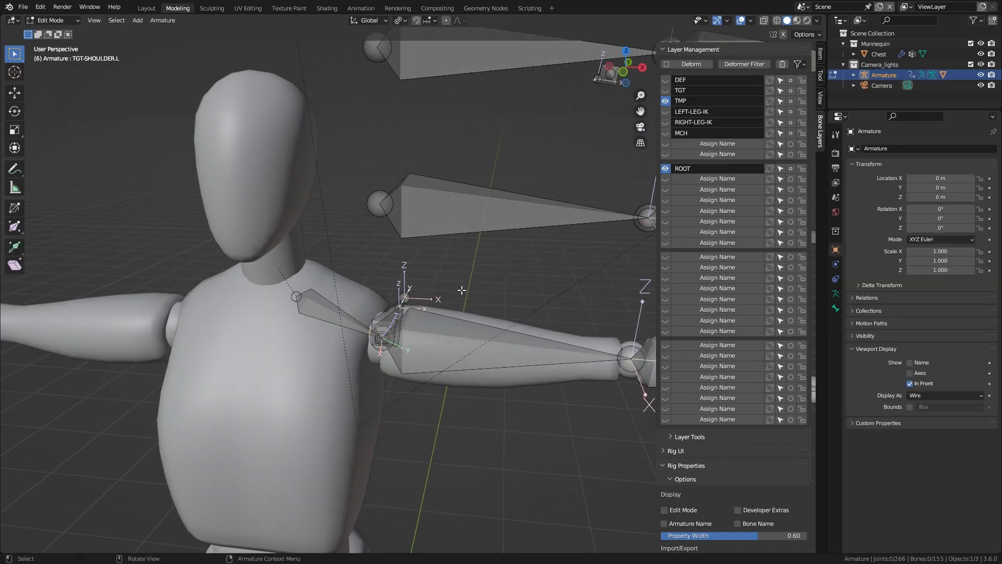
scroll(452, 287, "up", 3)
middle_click_drag(450, 286, 438, 246)
scroll(464, 279, "down", 3)
left_click(438, 246)
scroll(439, 256, "up", 3)
left_click(348, 375, "shift")
left_click(336, 386, "shift")
key("ctrl+p")
left_click(370, 347)
- Parent the IK chain's upper arm bone to MCH-INT-ARM-FOLLOW.L
scroll(409, 243, "up", 8, "shift")
left_click(410, 120)
middle_click_drag(409, 217, 414, 133, "shift")
left_click(349, 386, "shift")
left_click(344, 407, "shift")
left_click(351, 381, "shift")
key("ctrl+p")
- Rotate the left shoulder bones in Pose Mode to check how the IK and FK arm chains follow
key("r")
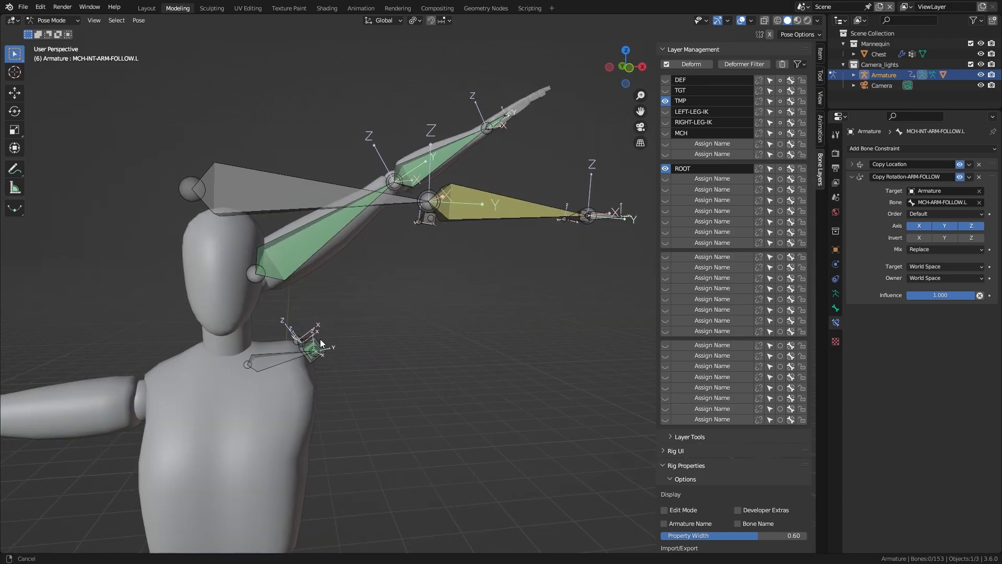
left_click(317, 339)
key("r")
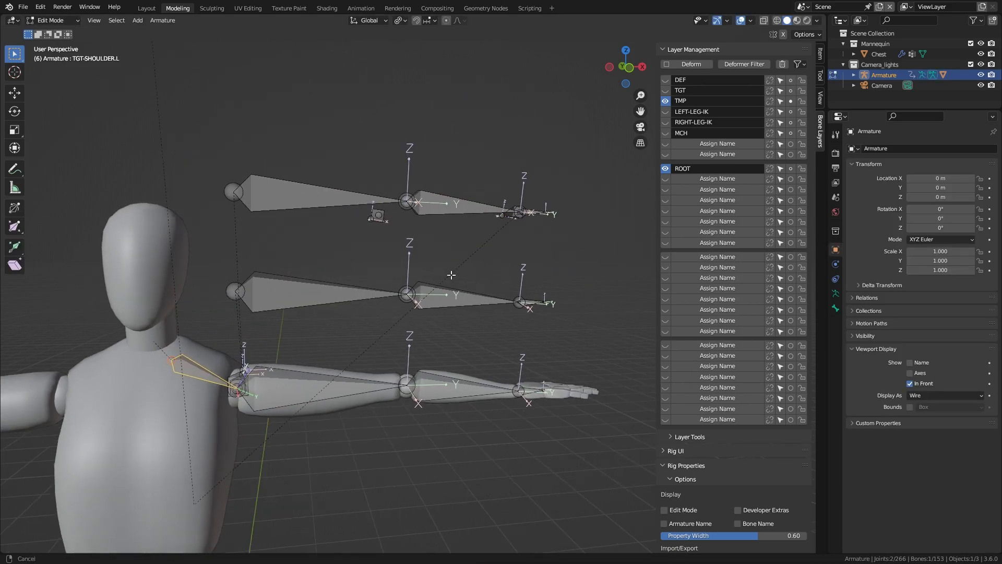
- Move the raised IK chain down along Z onto the left arm, and the FK chain down by 0.4 m
middle_click_drag(451, 275, 434, 277, "shift")
left_click_drag(586, 155, 207, 261)
type("gz")
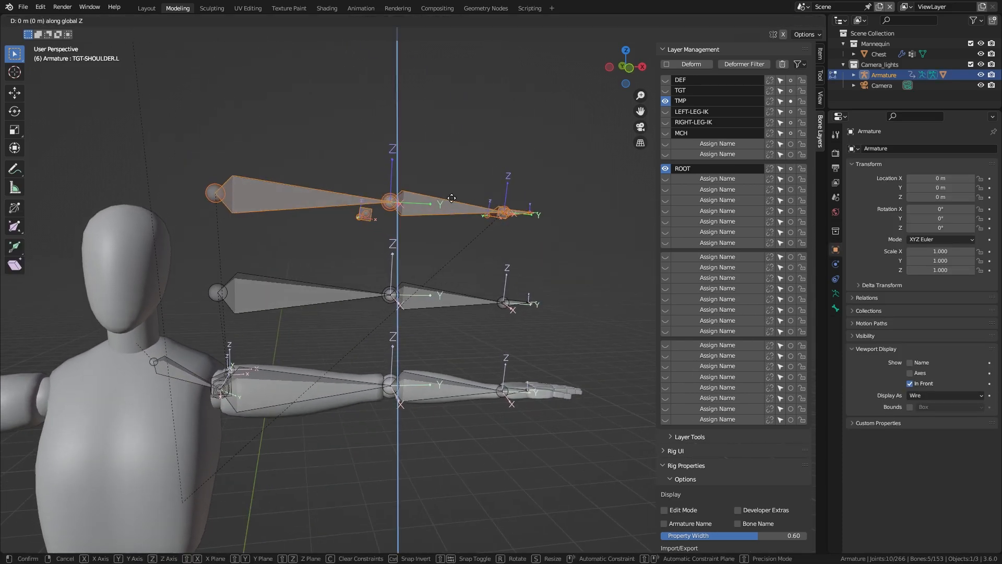
type("-.4")
key("Return")
left_click_drag(597, 276, 186, 320)
type("gz")
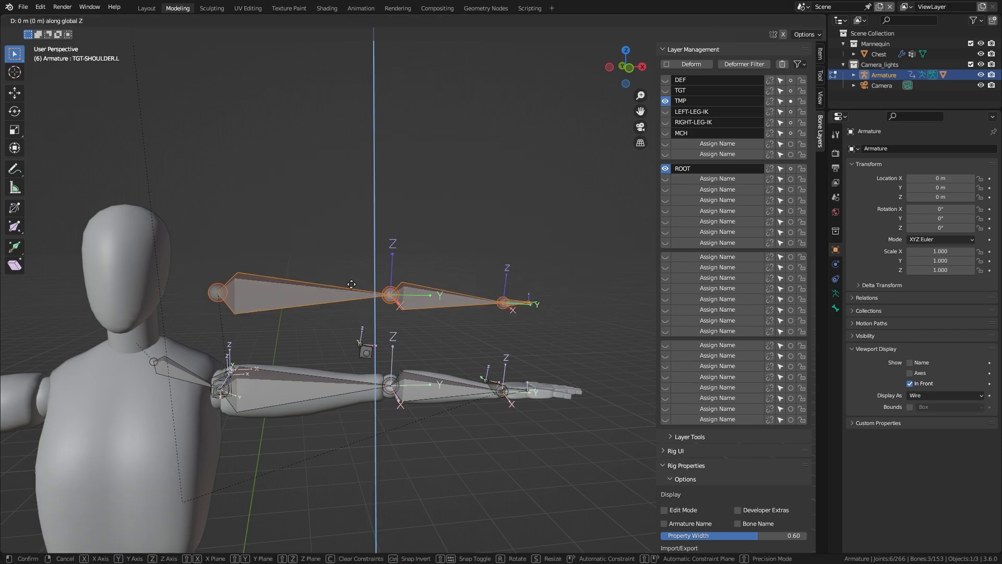
type("-.4")
key("Return")
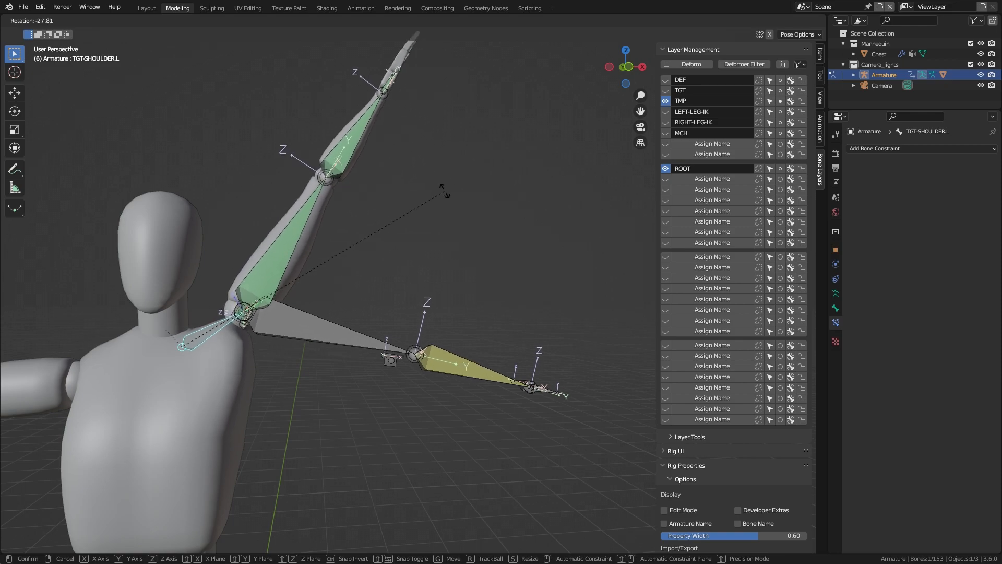
- Raise TGT-SHOULDER.L in Pose Mode and move the hand control MCH-FORARM-IK.L.001 to test the IK chain
left_click(455, 208)
middle_click_drag(455, 209, 443, 266)
left_click(508, 398)
key("g")
left_click(403, 368)
middle_click_drag(366, 355, 303, 306)
scroll(303, 306, "down", 5)
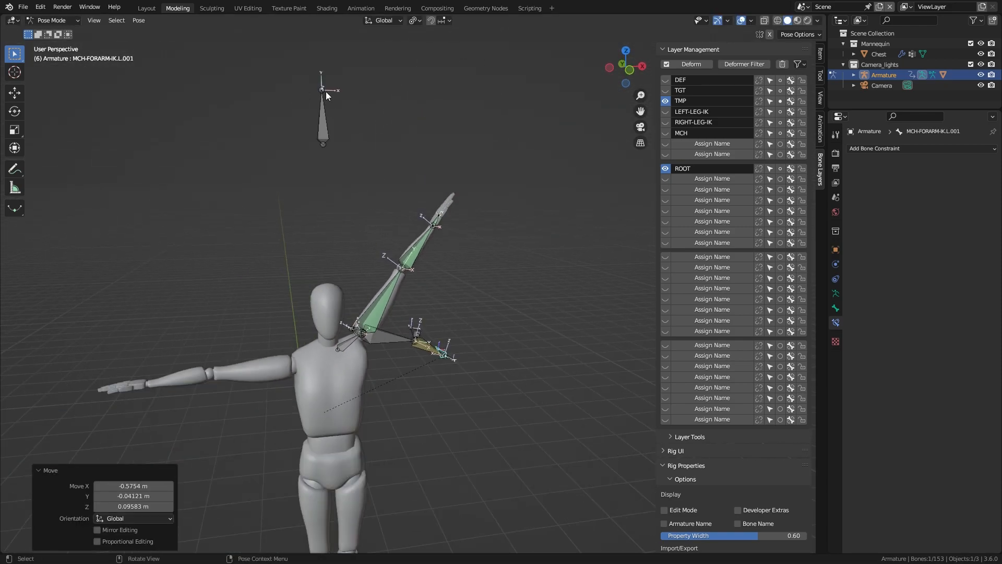
- Set the PROP bone's LEFT-IK/FK custom property to 0 to test the arm in IK
left_click(324, 92)
left_click(835, 308)
left_click_drag(940, 401, 715, 401)
middle_click_drag(464, 329, 442, 354)
scroll(442, 355, "up", 3)
left_click_drag(939, 402, 890, 401)
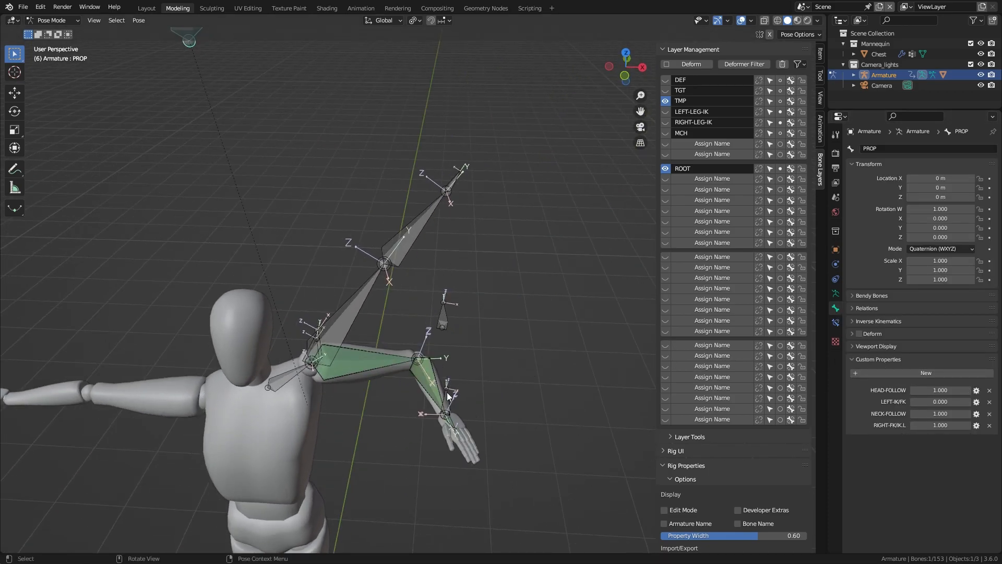
- Try moving the left IK hand control to check the bend of the arm
left_click(448, 390)
key("g")
right_click(522, 307)
scroll(456, 371, "down", 2)
middle_click_drag(455, 371, 465, 353)
scroll(465, 353, "up", 2)
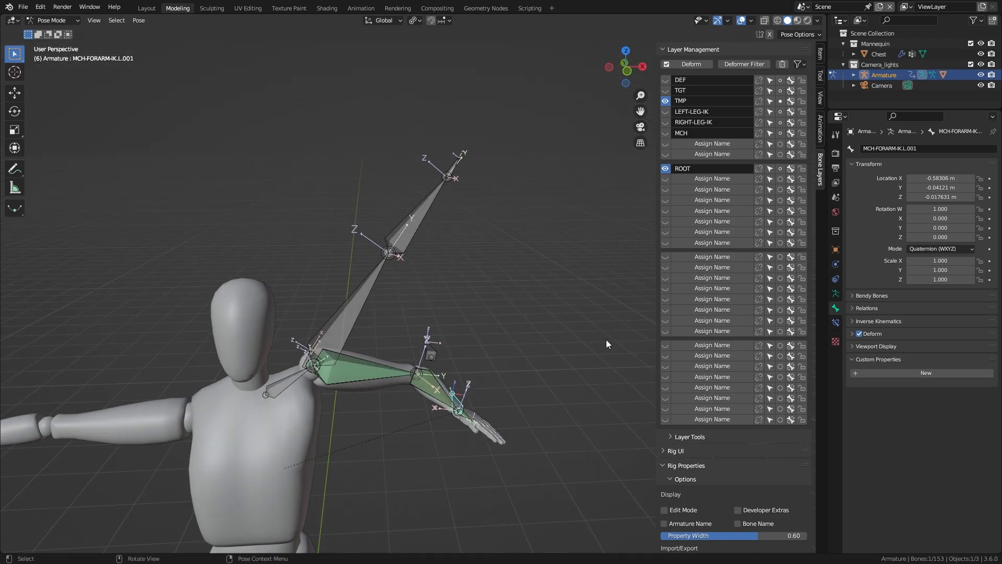
- Set LEFT-IK/FK to 1 on the PROP bone and clear the pose transforms of all visible bones
scroll(304, 112, "down", 2)
left_click(294, 102)
left_click_drag(919, 401, 987, 402)
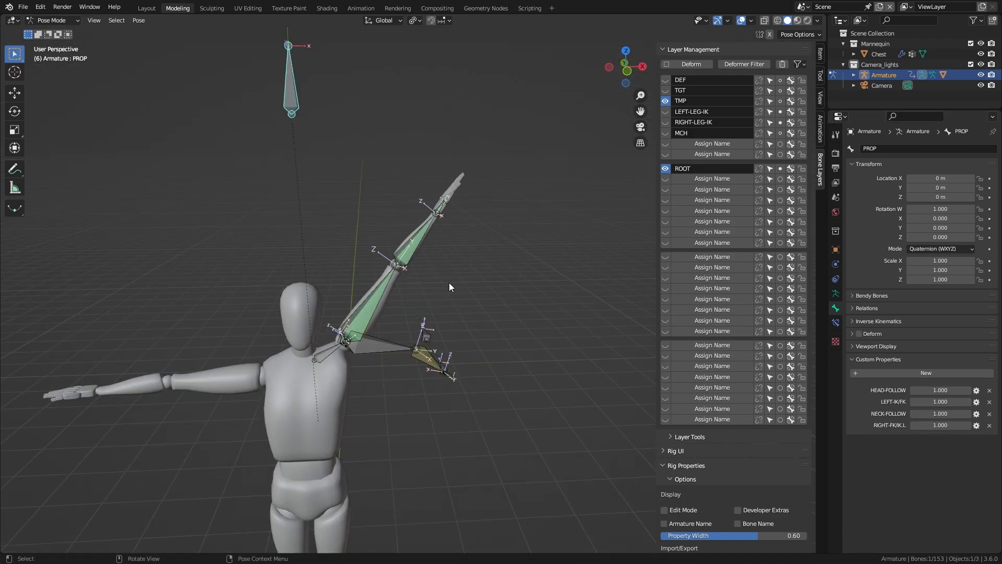
key("a")
left_click(138, 20)
mouse_move(157, 40)
left_click(248, 37)
key("alt+a")
- Raise TGT-SHOULDER.L and test the Copy Rotation-ARM-FOLLOW influence on MCH-INT-ARM-FOLLOW.L at 0 and 1
scroll(490, 279, "up", 5)
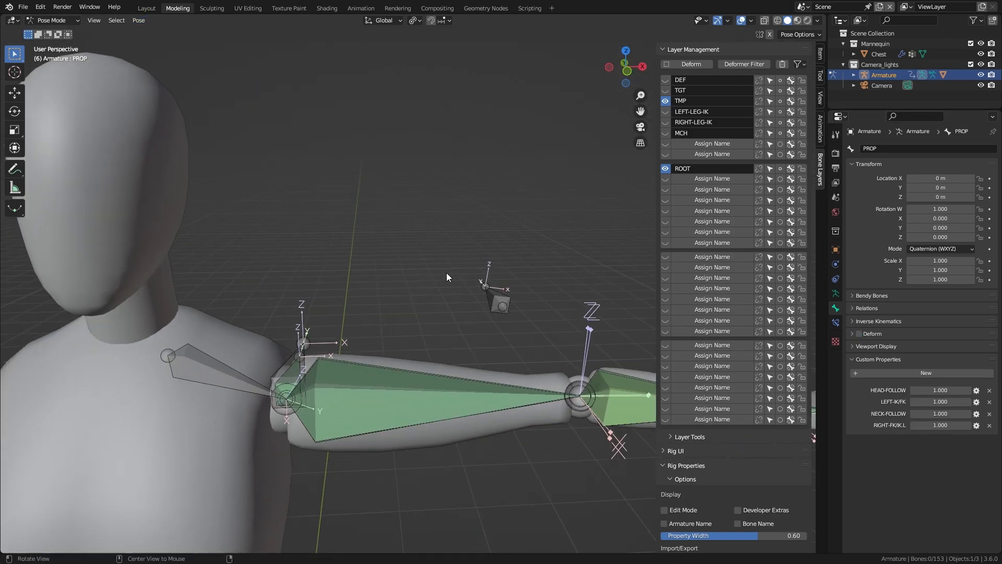
left_click(351, 348)
middle_click_drag(351, 347, 334, 385)
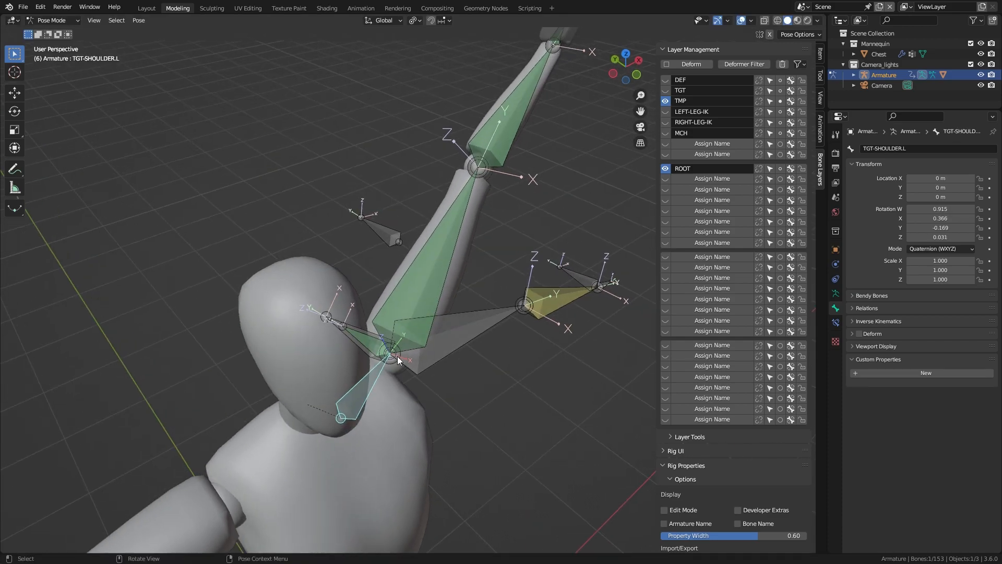
scroll(335, 385, "up", 4)
left_click(335, 385)
left_click(836, 323)
left_click_drag(971, 295, 909, 295)
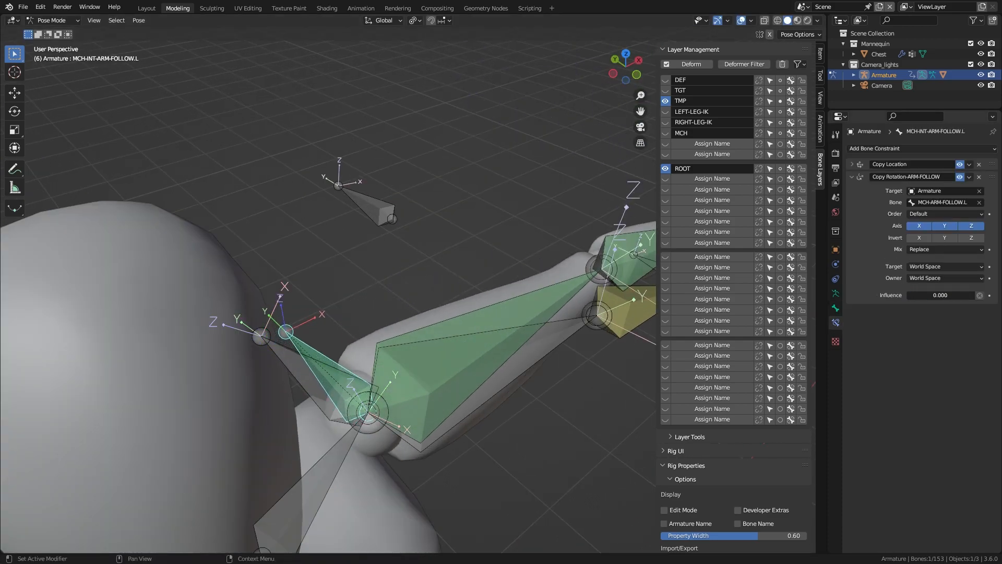
- Set PROP's LEFT-IK/FK to 0 and move MCH-FORARM-IK.L.001 upward with the shoulder raised
scroll(463, 346, "down", 8)
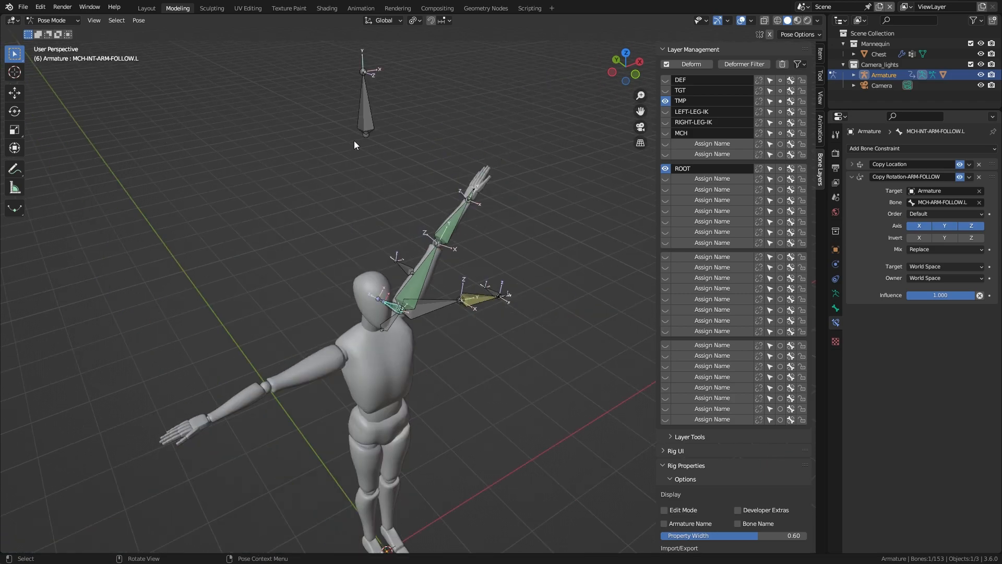
left_click(364, 123)
left_click(836, 308)
left_click_drag(971, 402, 911, 401)
scroll(451, 327, "up", 6)
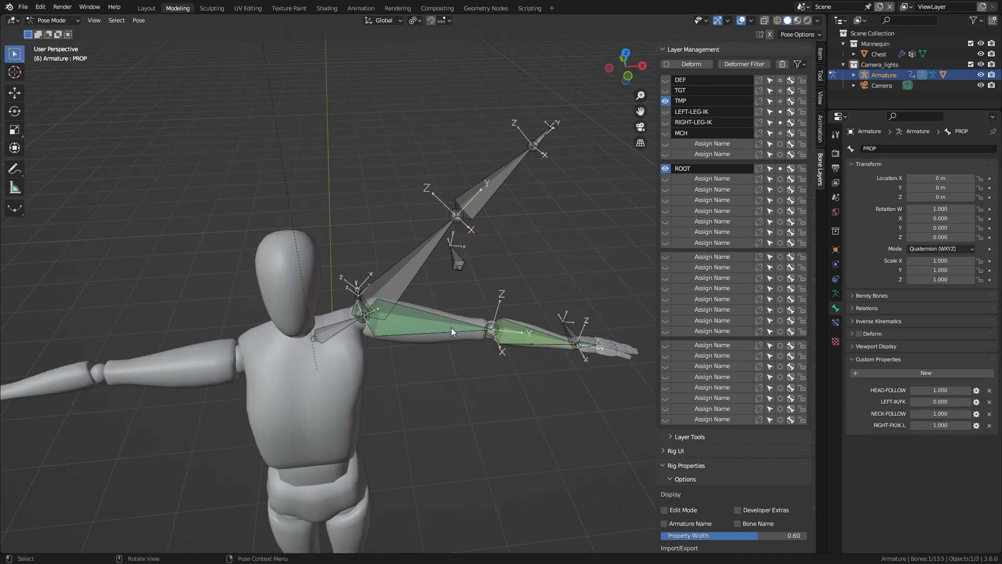
left_click(308, 340)
scroll(611, 351, "down", 6)
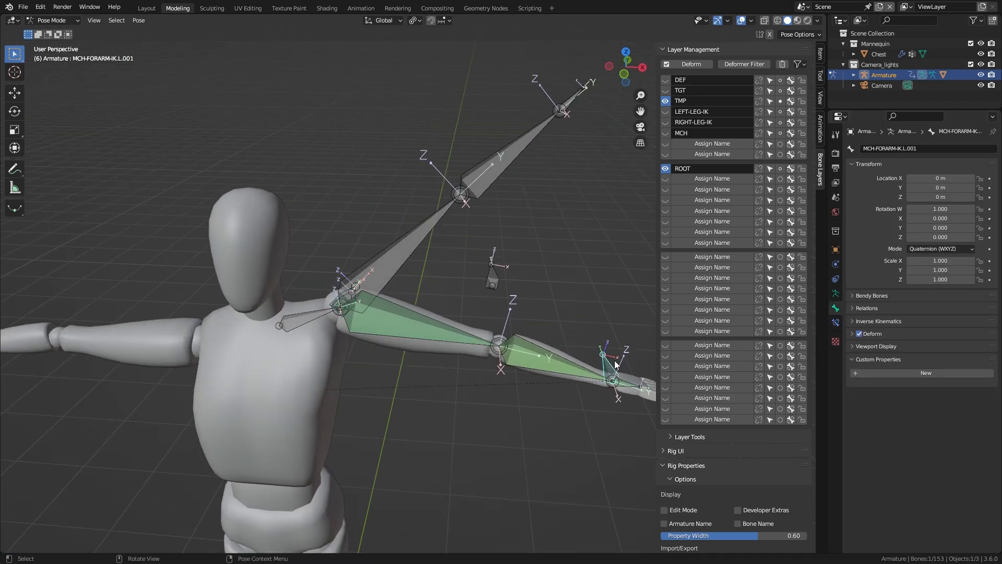
key("g")
left_click(570, 224)
- Test the Copy Rotation-ARM-FOLLOW influence of MCH-INT-ARM-FOLLOW.L on the IK arm, leaving it at 1
scroll(352, 305, "up", 5)
left_click(415, 293)
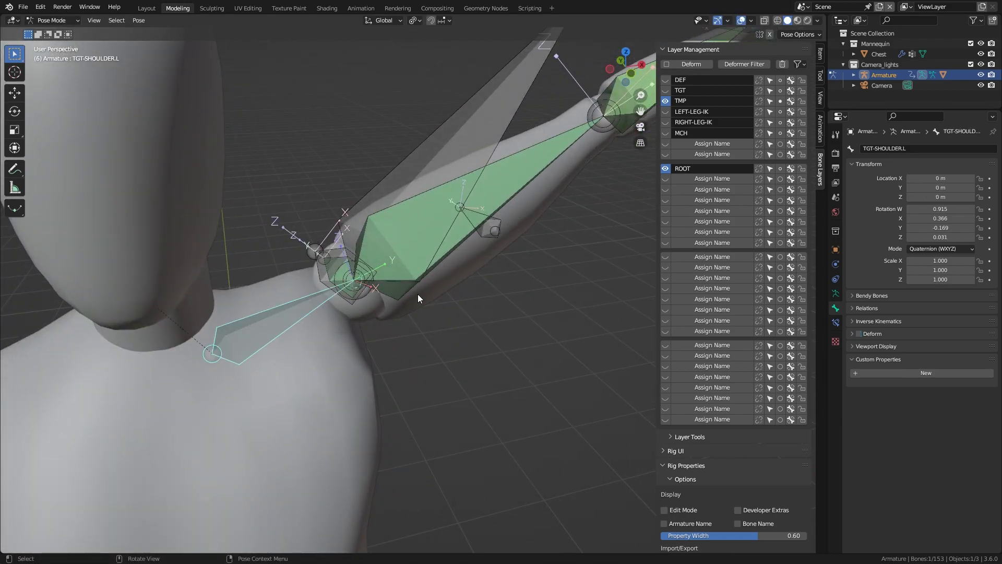
left_click(334, 265)
left_click(836, 322)
mouse_move(935, 295)
left_mouse_down()
mouse_move(909, 296)
mouse_move(939, 296)
left_mouse_up()
middle_click_drag(333, 272, 458, 293)
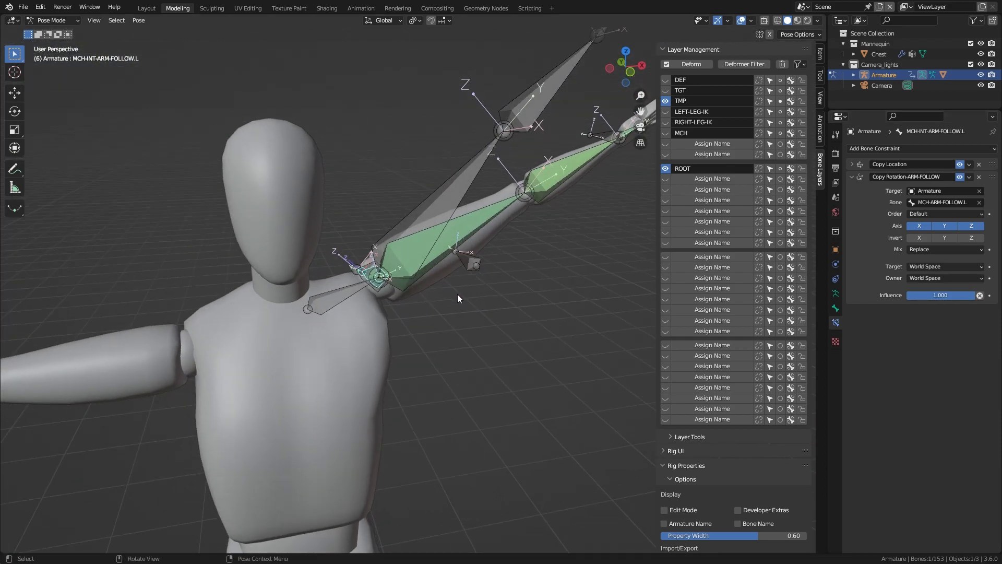
- Clear the pose, then raise the left shoulder again to check the arm with PROP's LEFT-IK/FK at 1
left_click(138, 20)
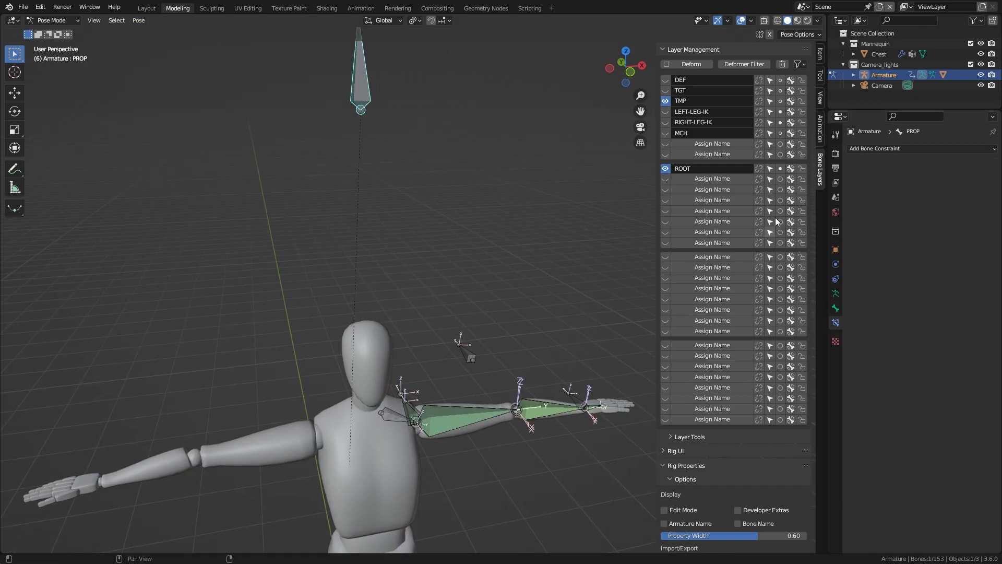
left_click_drag(397, 372, 478, 259)
left_click(353, 41)
left_click(835, 308)
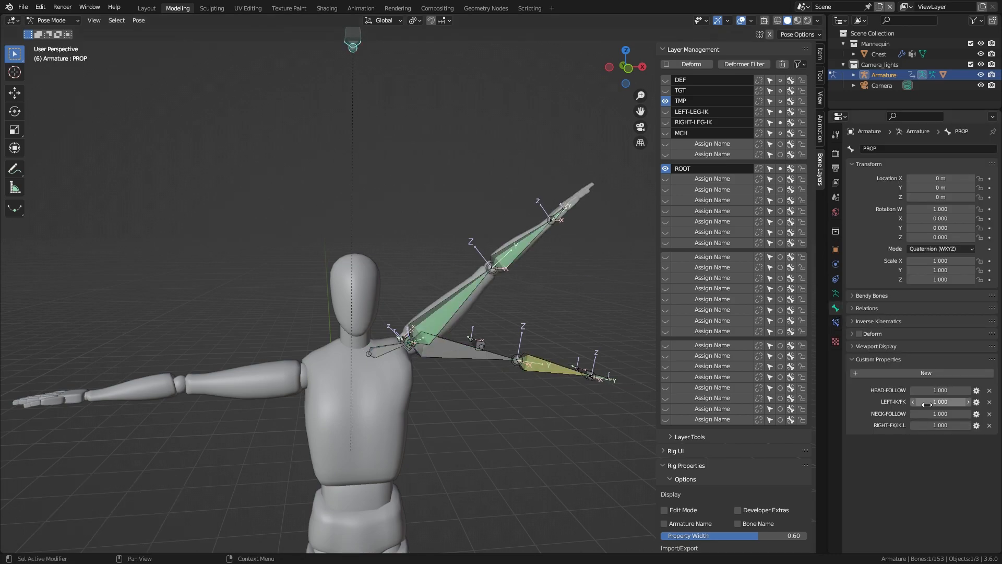
scroll(432, 379, "up", 2)
middle_click_drag(587, 375, 460, 305, "shift")
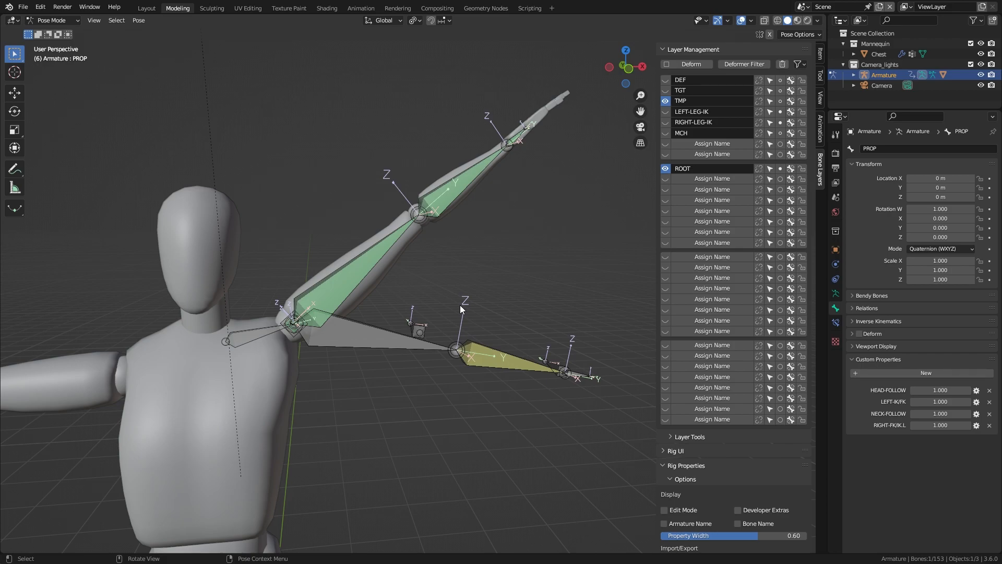
- Select all visible bones and clear all their pose transforms
key("a")
left_click(138, 20)
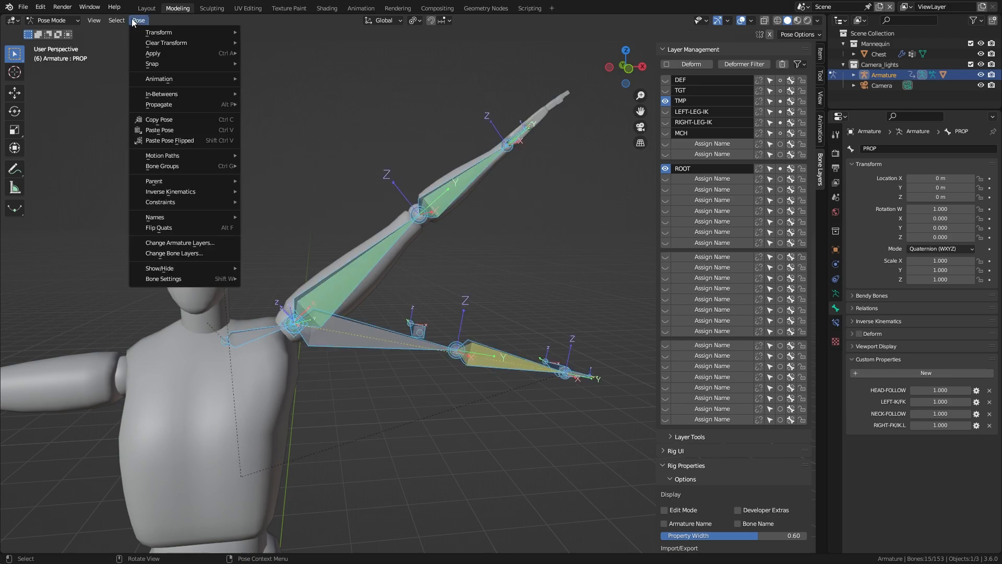
left_click(268, 54)
- Show the DEF and TGT bone layers and enter Edit Mode with the right arm bones selected
middle_click_drag(421, 326, 424, 274)
scroll(424, 274, "down", 2)
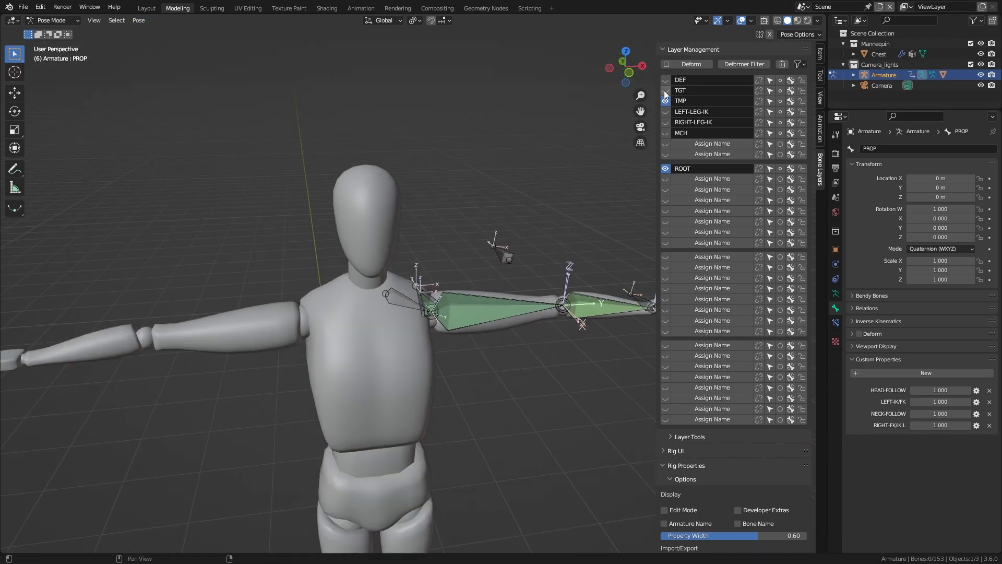
left_click_drag(665, 90, 665, 79)
scroll(302, 254, "down", 2)
middle_click_drag(302, 255, 363, 260, "shift")
left_click_drag(101, 257, 340, 390)
scroll(277, 295, "up", 3)
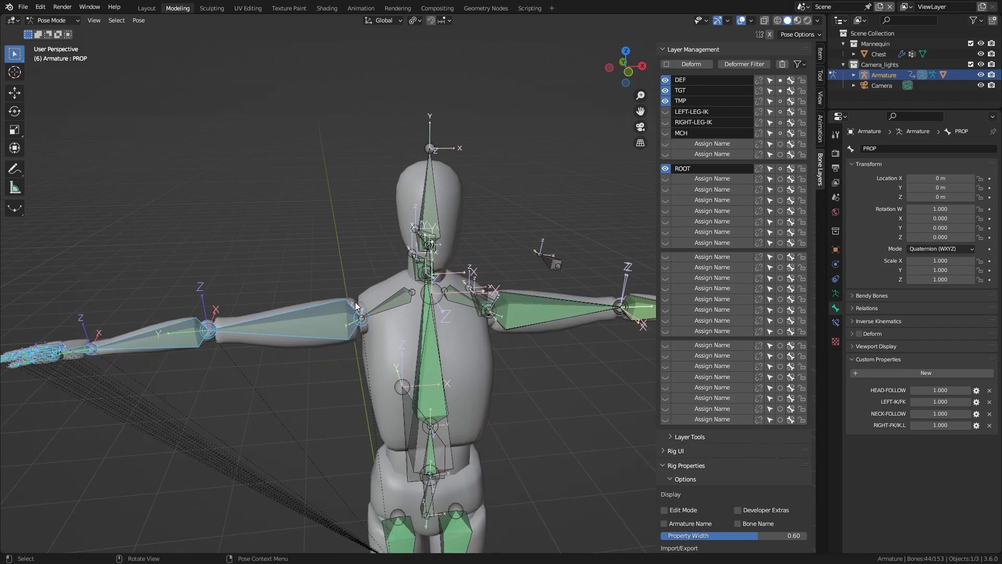
key("Tab")
- Try to delete the mannequin's right hand and finger bones
key("ctrl+KP_Subtract")
left_click_drag(16, 299, 130, 387)
middle_click_drag(129, 387, 291, 388, "shift")
left_click_drag(99, 293, 329, 459)
left_click(348, 423)
key("x")
left_click_drag(95, 278, 328, 414)
key("x")
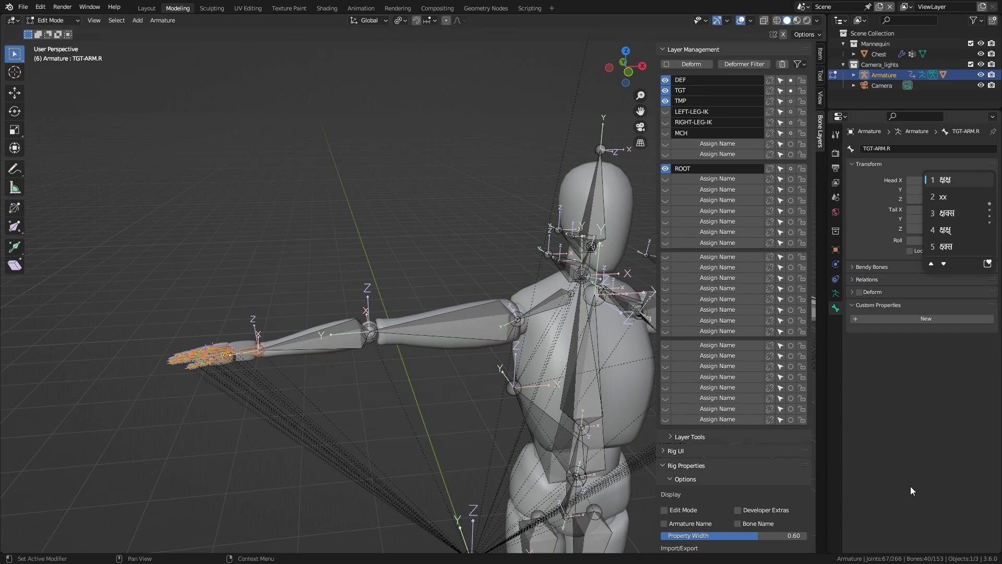
- Switch the system keyboard input language and deselect all bones
key("super")
left_click(902, 550)
left_click(890, 430)
left_click(400, 105)
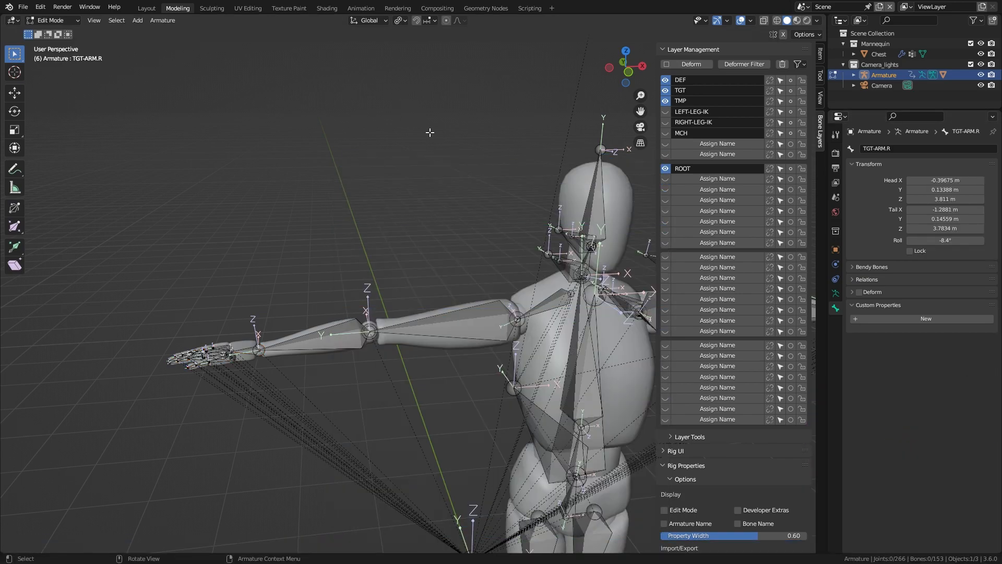
- Delete the right forearm, hand and finger bones
left_click_drag(92, 262, 514, 420)
key("x")
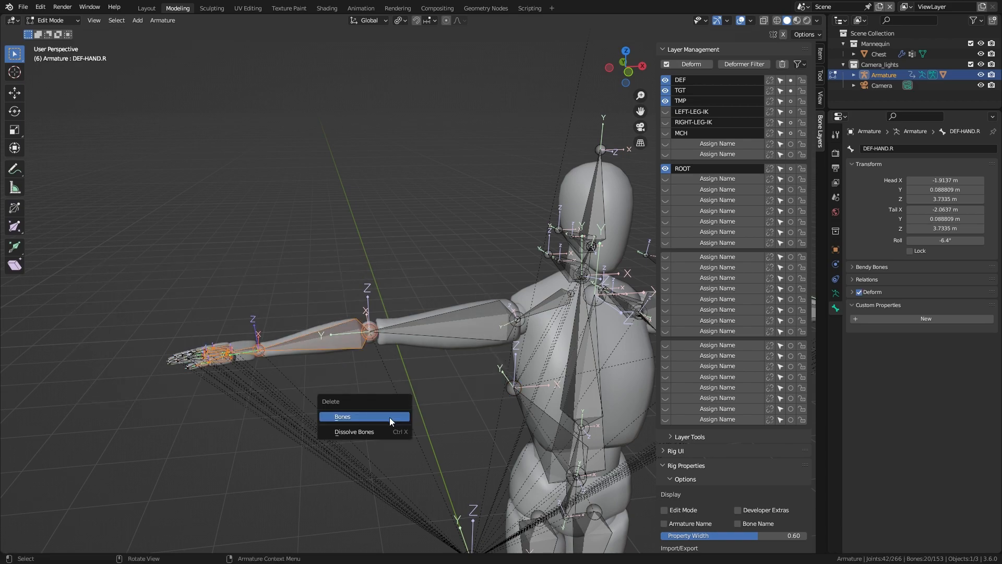
left_click(394, 417)
left_click_drag(146, 320, 264, 405)
key("x")
left_click(266, 406)
- Delete the right upper arm bones and the right shoulder bones
left_click_drag(292, 259, 470, 355)
key("x")
left_click_drag(500, 267, 574, 324)
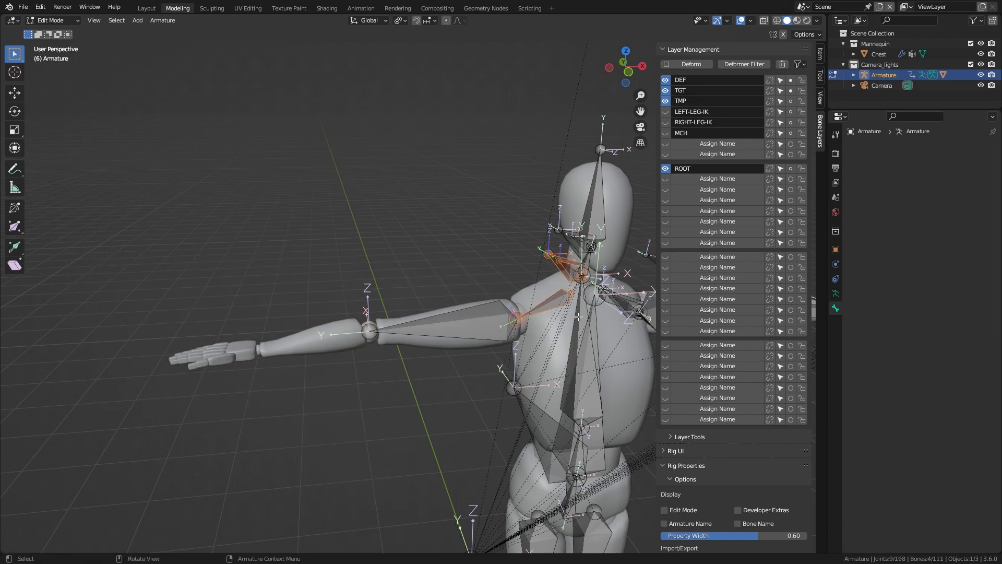
left_click(574, 323)
middle_click_drag(575, 323, 540, 319)
scroll(540, 318, "up", 3)
left_click_drag(455, 242, 528, 337)
key("x")
left_click_drag(284, 248, 391, 367)
key("x")
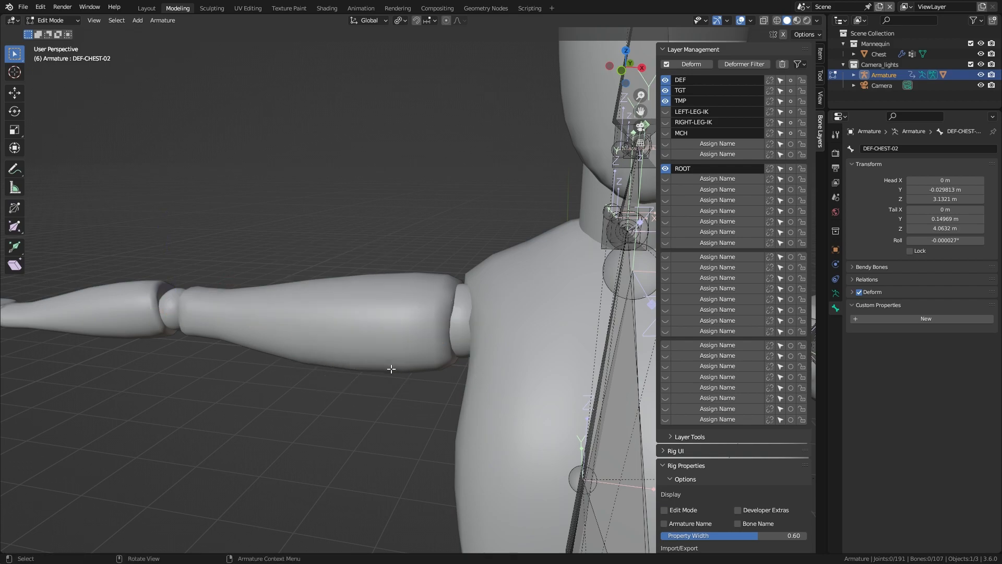
- Select all left shoulder, follow, arm, pole, hand and finger bones and Symmetrize them to the right side
scroll(392, 368, "down", 2)
middle_click_drag(392, 368, 363, 381)
scroll(485, 315, "up", 2)
scroll(525, 288, "down", 2)
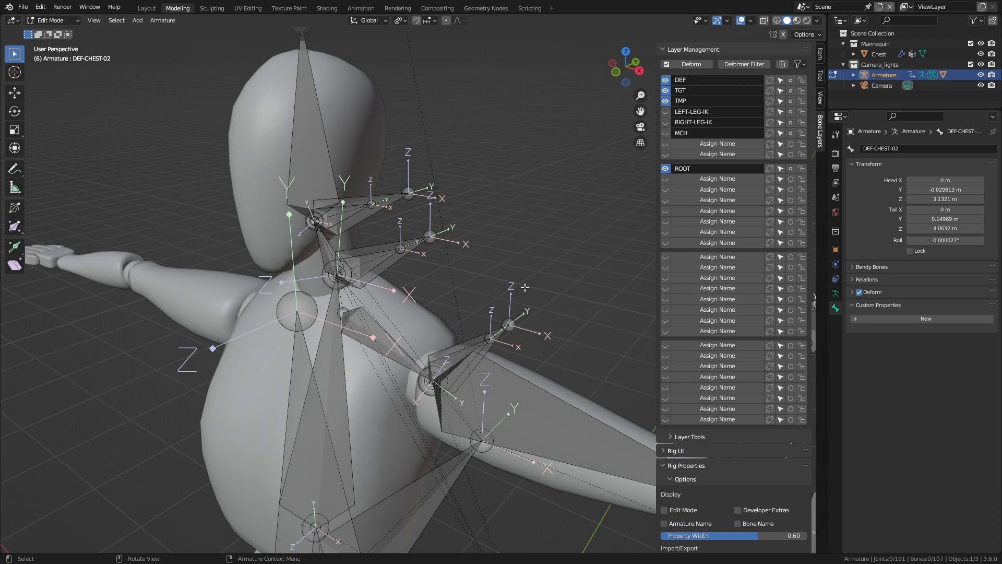
middle_click_drag(499, 268, 514, 244)
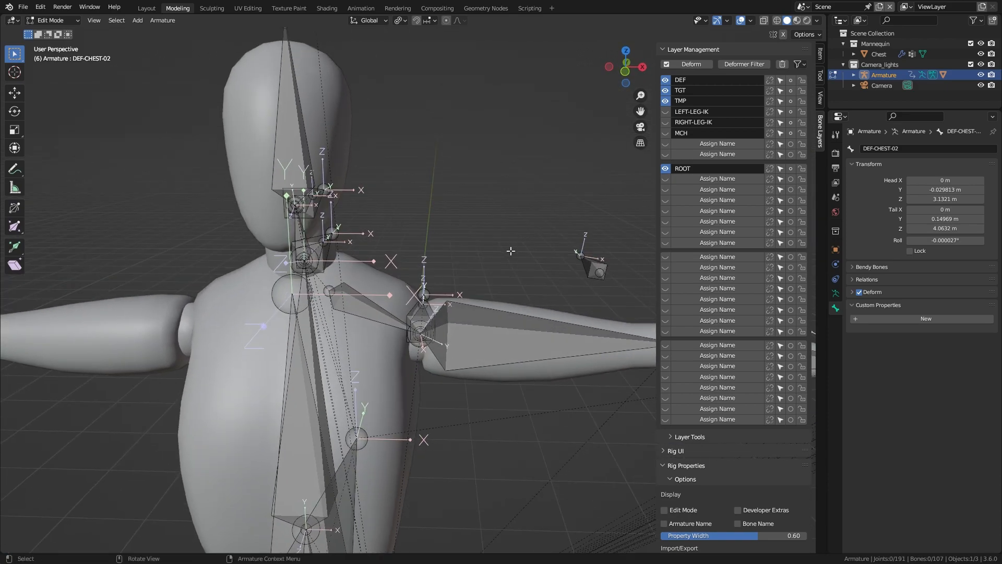
left_click(385, 313, "shift")
left_click(420, 321, "shift")
middle_click_drag(548, 372, 439, 347, "shift")
left_click_drag(439, 355, 614, 196, "shift")
left_click_drag(344, 246, 420, 340, "shift")
middle_click_drag(564, 287, 219, 236, "shift")
left_click_drag(318, 210, 522, 353, "shift")
middle_click_drag(344, 359, 652, 410, "shift")
middle_click_drag(584, 362, 334, 337, "shift")
middle_click_drag(324, 391, 653, 420, "shift")
middle_click_drag(427, 377, 453, 328)
right_click(453, 328)
left_click(457, 329)
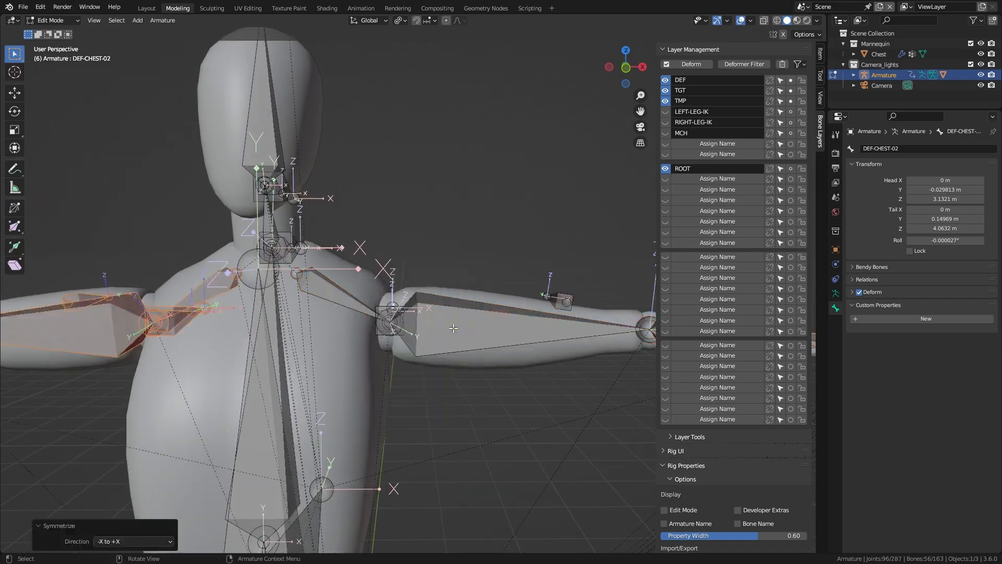
- Switch the armature to Pose Mode
scroll(428, 227, "down", 6)
middle_click_drag(428, 227, 486, 301)
scroll(487, 300, "up", 3)
key("ctrl+Tab")
scroll(473, 312, "down", 3)
scroll(466, 315, "up", 5)
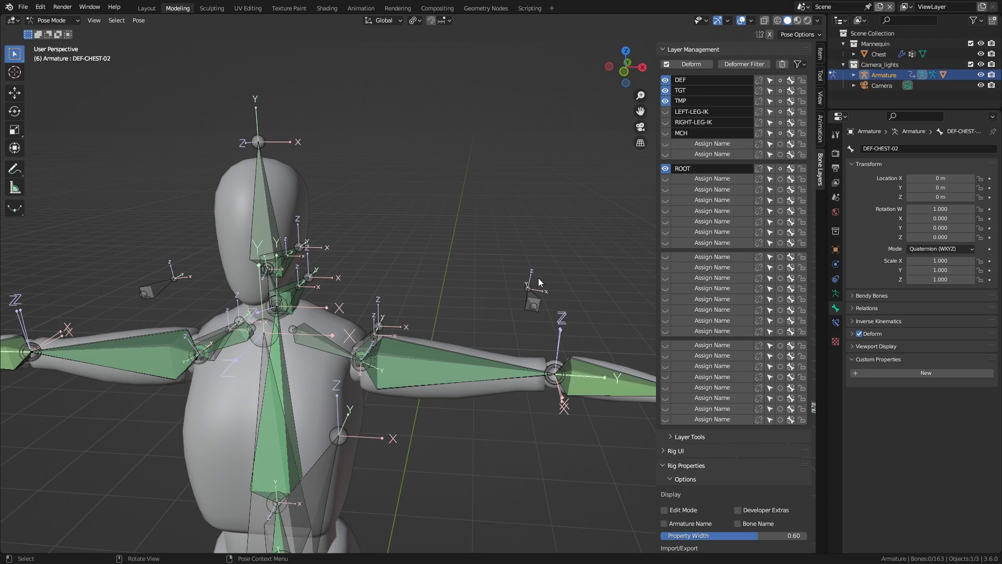
- Name three empty bone layers TORSO, LEFT-ARM-IK and LEFT-ARM-FK
double_click(700, 143)
type("TORSO")
key("Return")
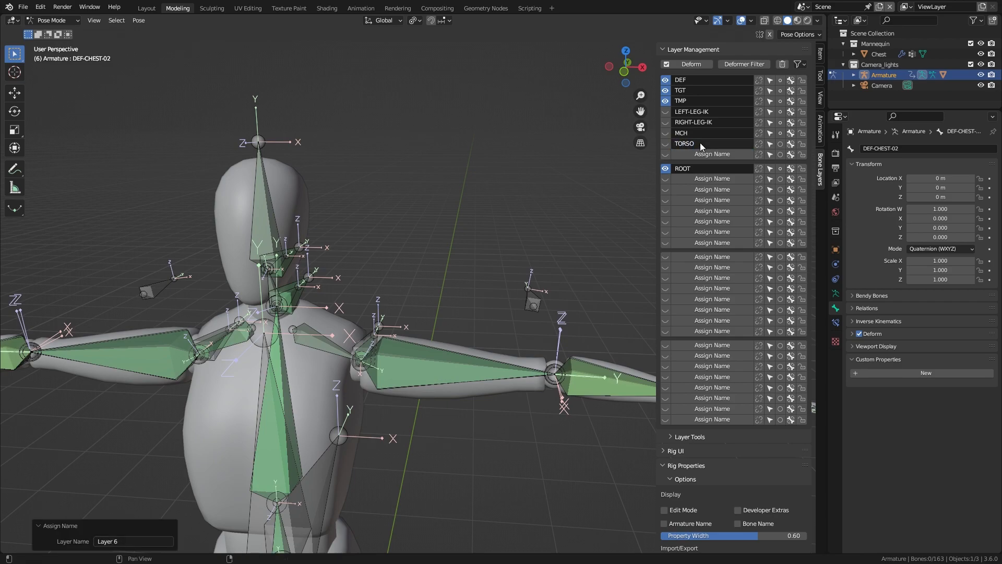
double_click(692, 153)
type("LEFT-ARM-IK")
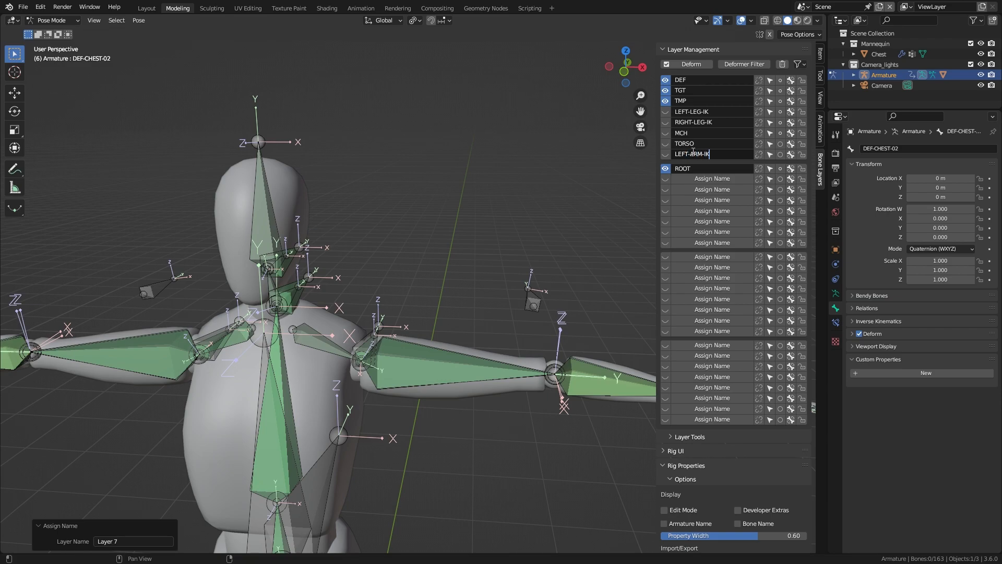
key("Return")
double_click(697, 178)
type("LEFT-ARM-FK")
key("Return")
- Name the next two empty bone layers RIGHT-ARM-IK and RIGHT-ARM-FK
double_click(701, 189)
type("RIGHT")
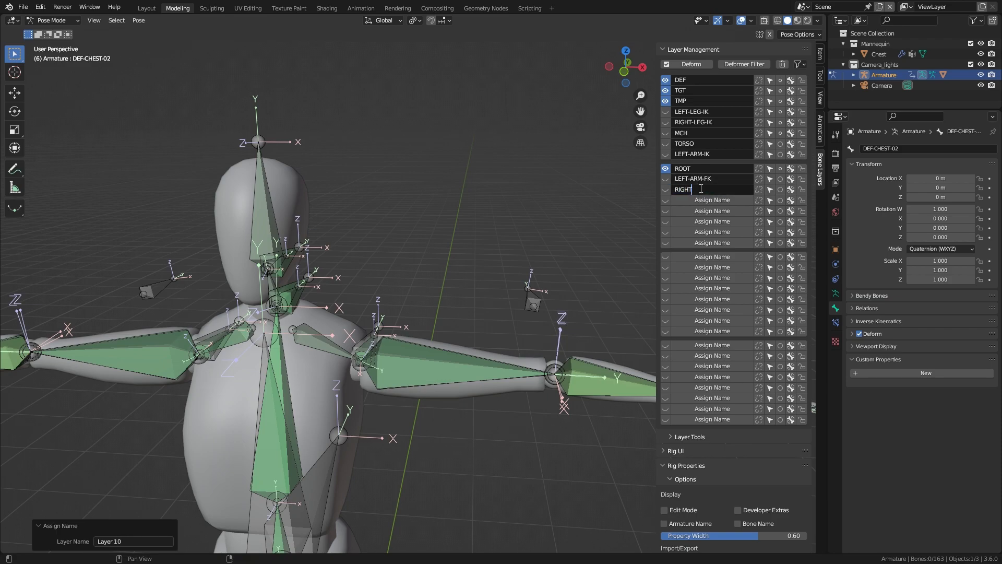
type("-ARM-IK")
key("Return")
double_click(696, 200)
type("RIGH")
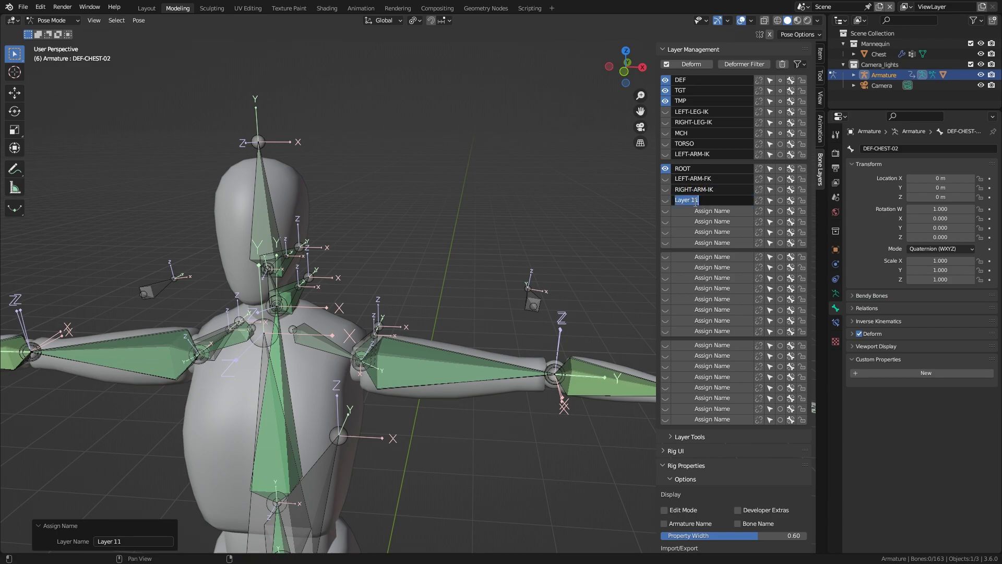
type("T-ARM-FK")
key("Return")
middle_click_drag(615, 294, 418, 307)
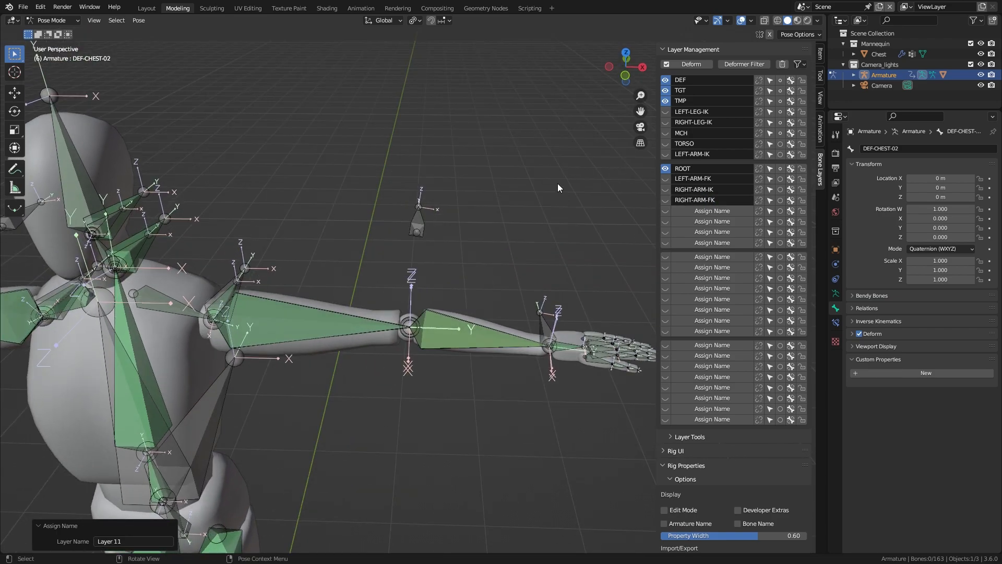
- Move the left upper arm and forearm FK control bones to the LEFT-ARM-FK layer
scroll(326, 324, "up", 4)
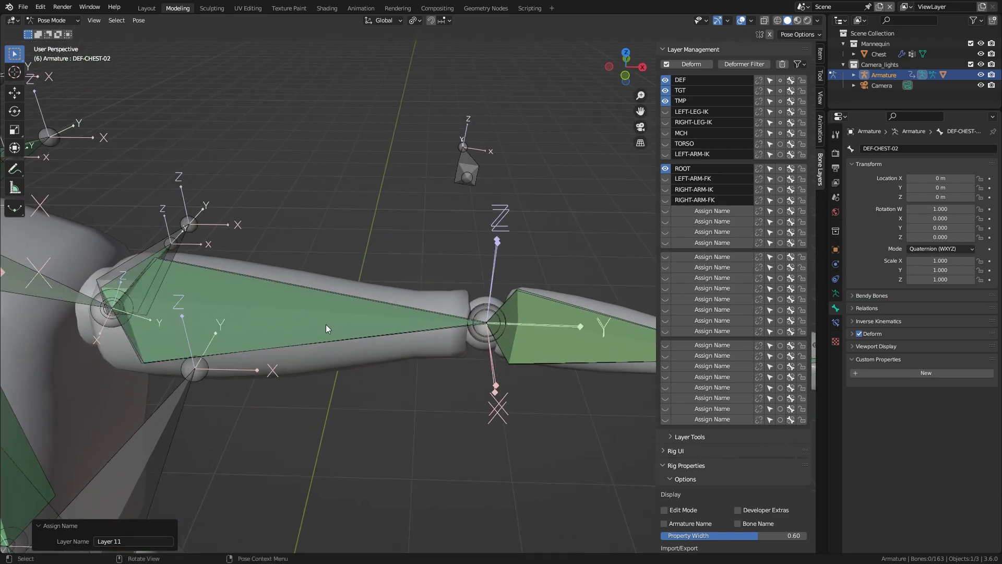
left_click(325, 324)
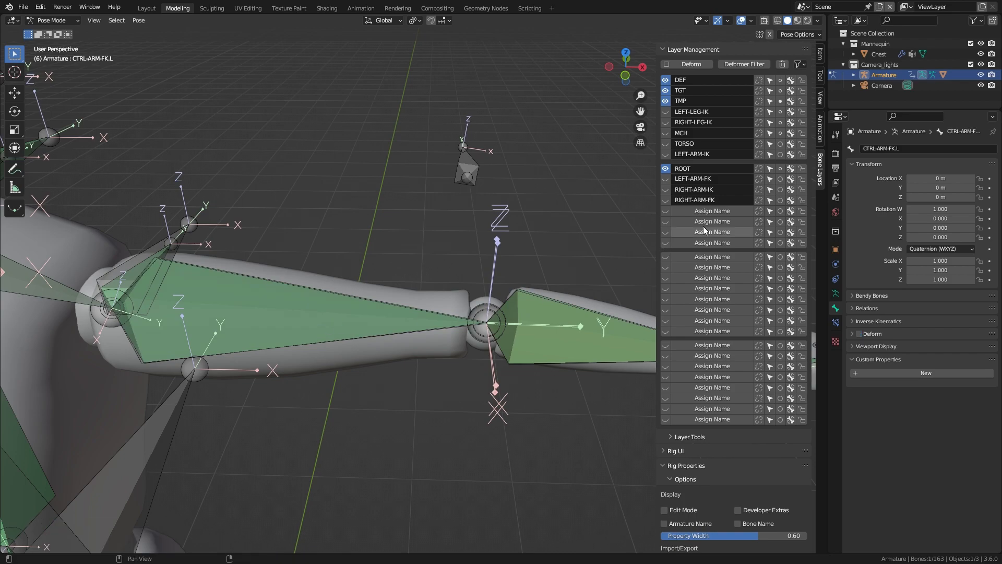
left_click(575, 337)
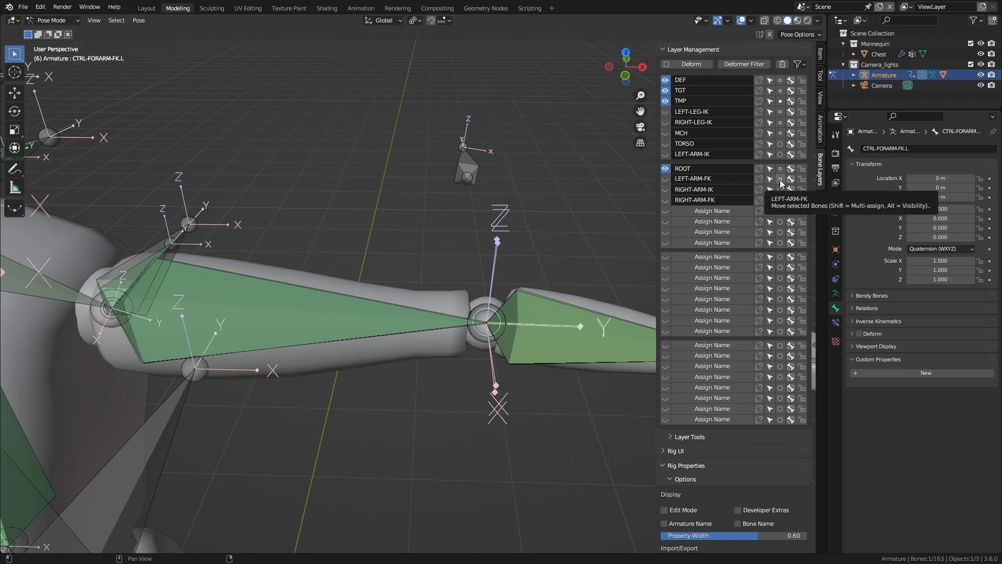
middle_click_drag(576, 278, 480, 300)
- Hide the TGT and DEF bone layers
left_click(478, 302)
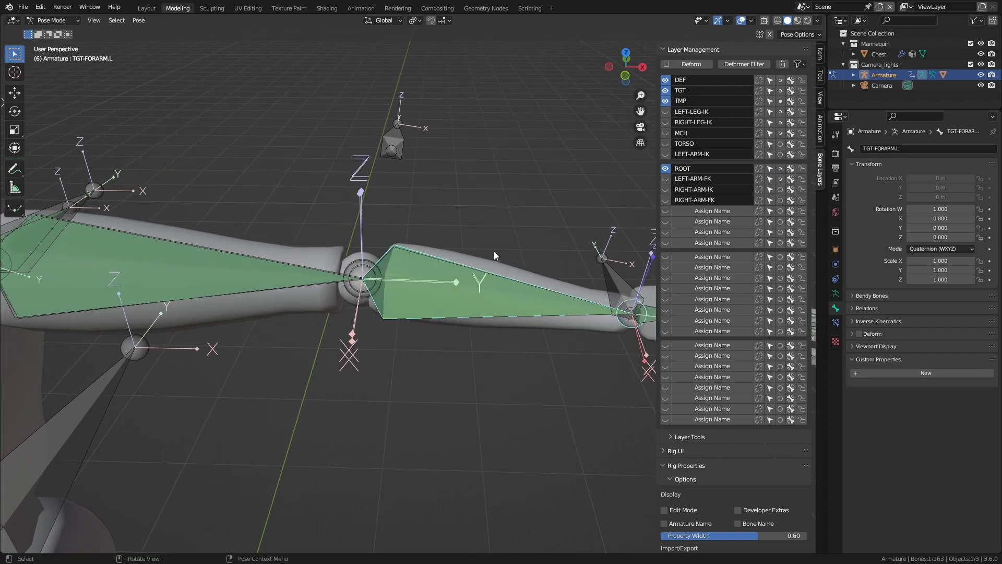
left_click(666, 91)
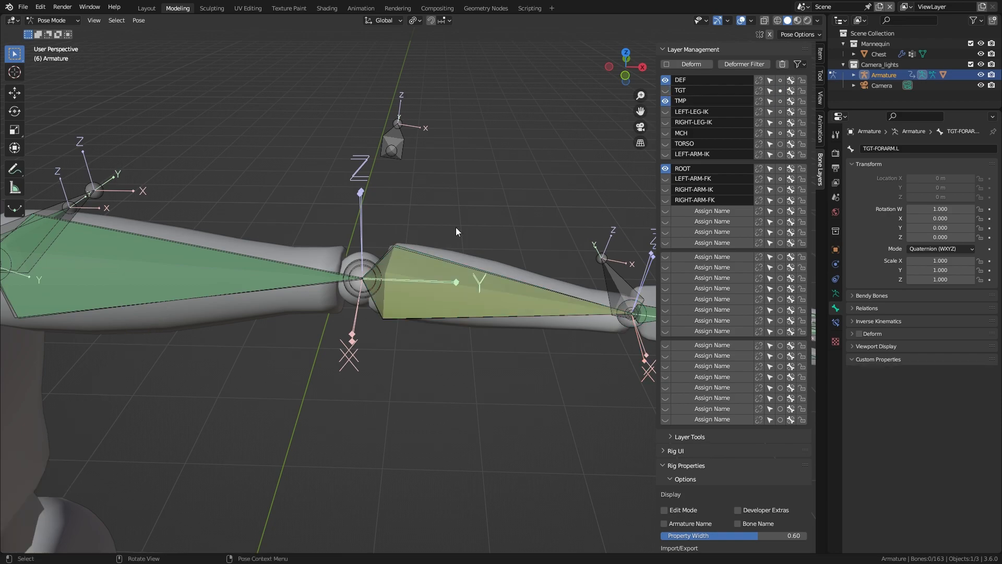
left_click(225, 274)
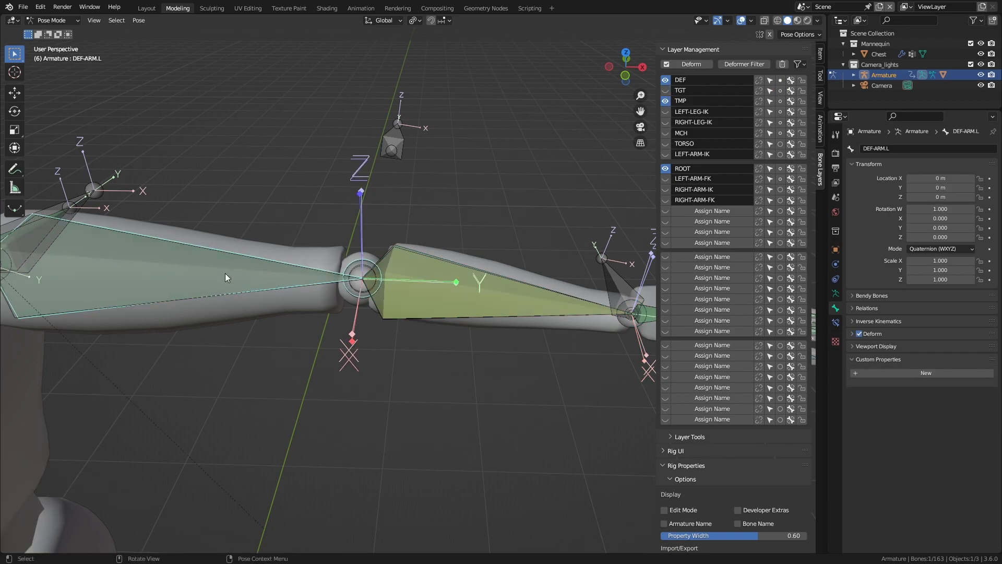
left_click(666, 81)
- Move MCH-ARM-IK.L and MCH-FORARM-IK.L to the MCH layer
left_click(245, 271)
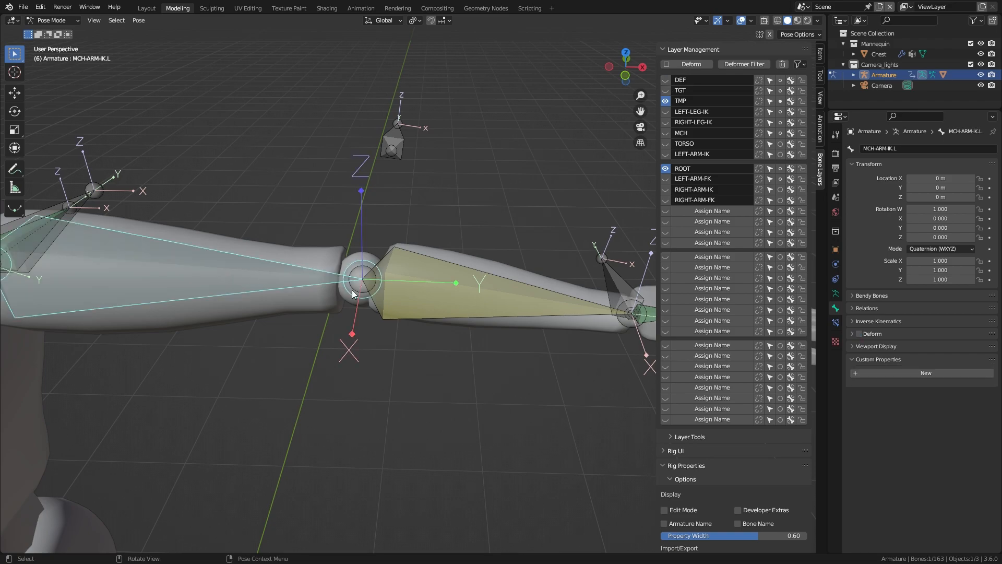
left_click(780, 130)
left_click(564, 292)
left_click(781, 131)
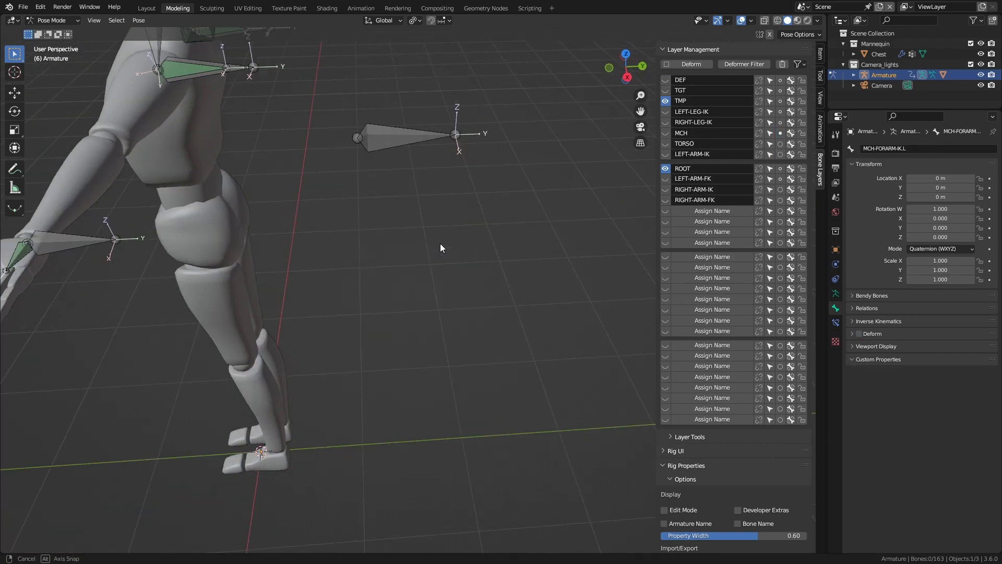
- Sort the left hand's overlapping mechanism, target and FK control bones into the MCH, TGT and LEFT-ARM-FK layers
middle_click_drag(640, 308, 566, 263, "shift")
left_click(538, 328)
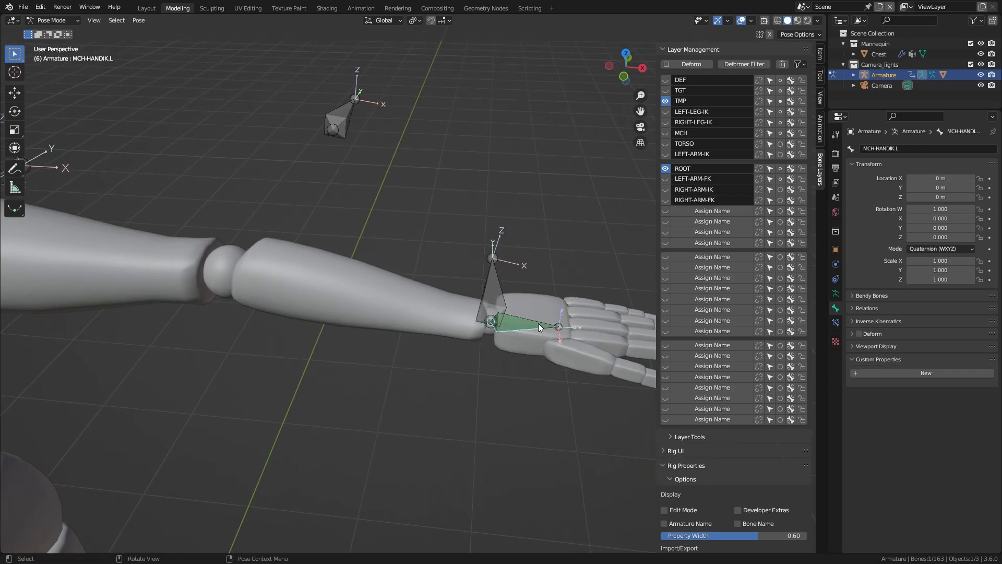
left_click(780, 133)
left_click(516, 327)
left_click(534, 330)
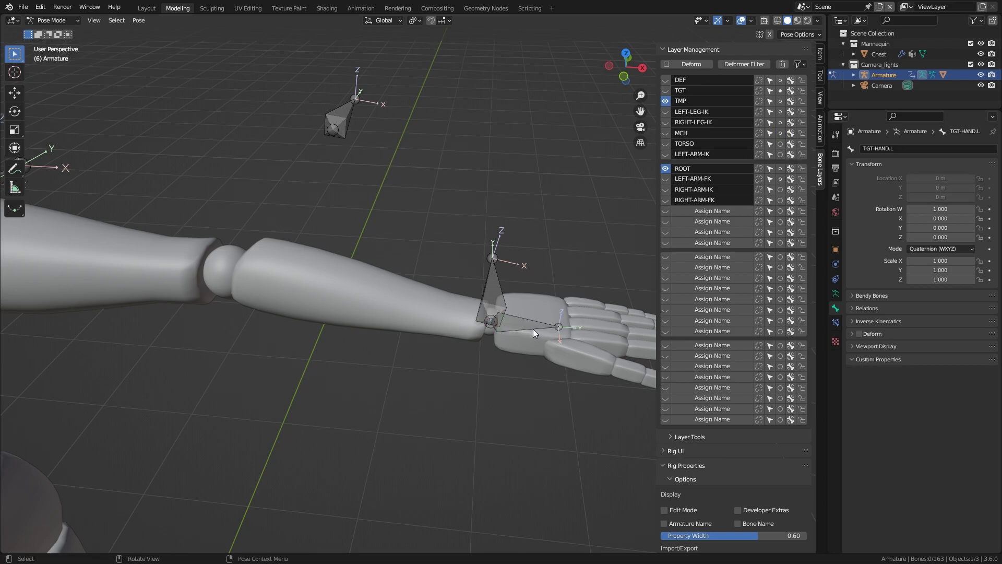
left_click(781, 180)
- Move the left arm's pole bone and the wrist's IK control bone to the LEFT-ARM-IK layer
left_click(493, 281)
left_click(343, 116)
left_click(484, 290, "shift")
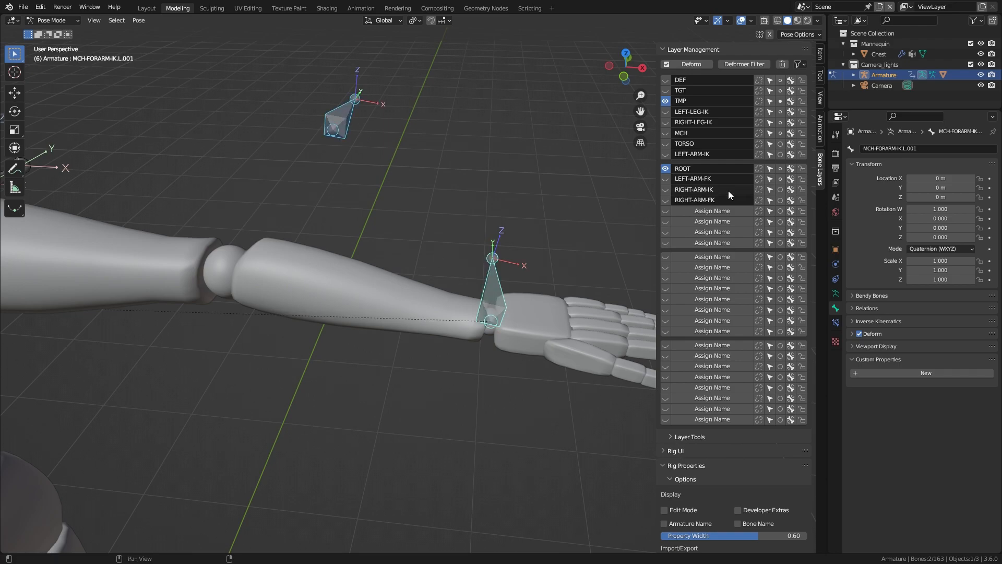
left_click(779, 154)
- Move the left and right shoulder bones to the TORSO layer
scroll(338, 268, "down", 8)
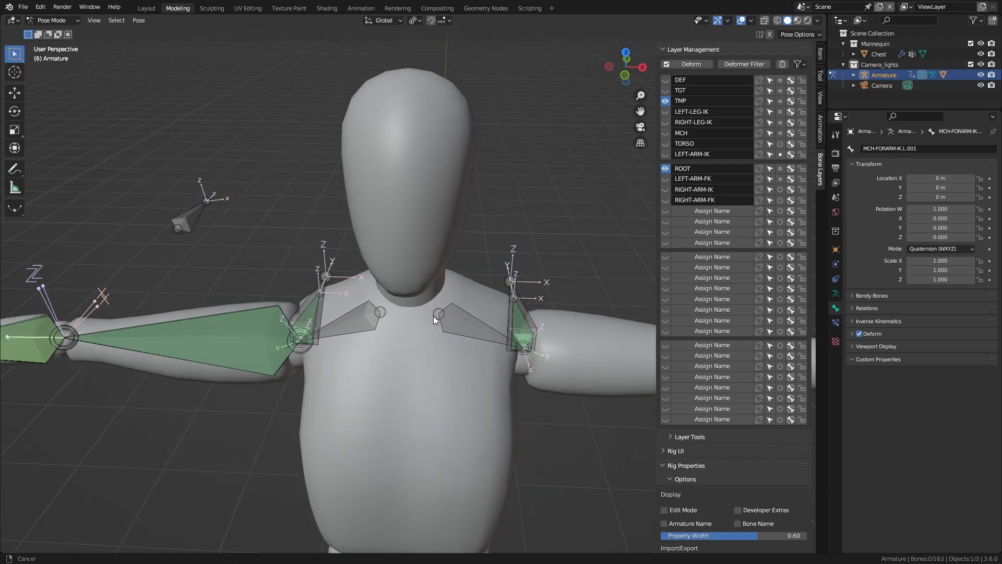
left_click(484, 277)
middle_click_drag(486, 329, 530, 277, "shift")
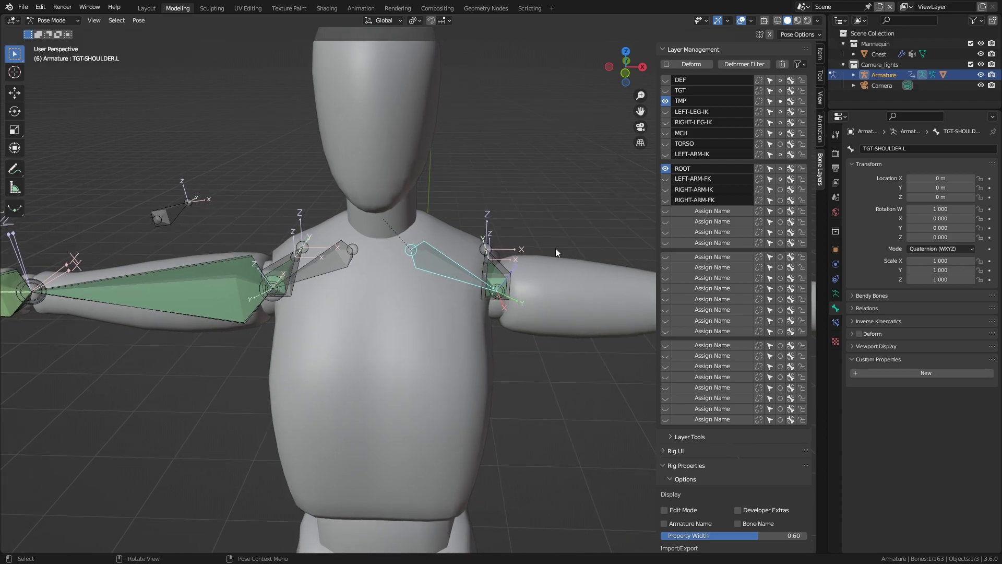
left_click(779, 144)
middle_click_drag(248, 300, 527, 320, "shift")
left_click(398, 281)
left_click(780, 144)
- Move TGT-ARM.R to the TGT layer
left_click(407, 308)
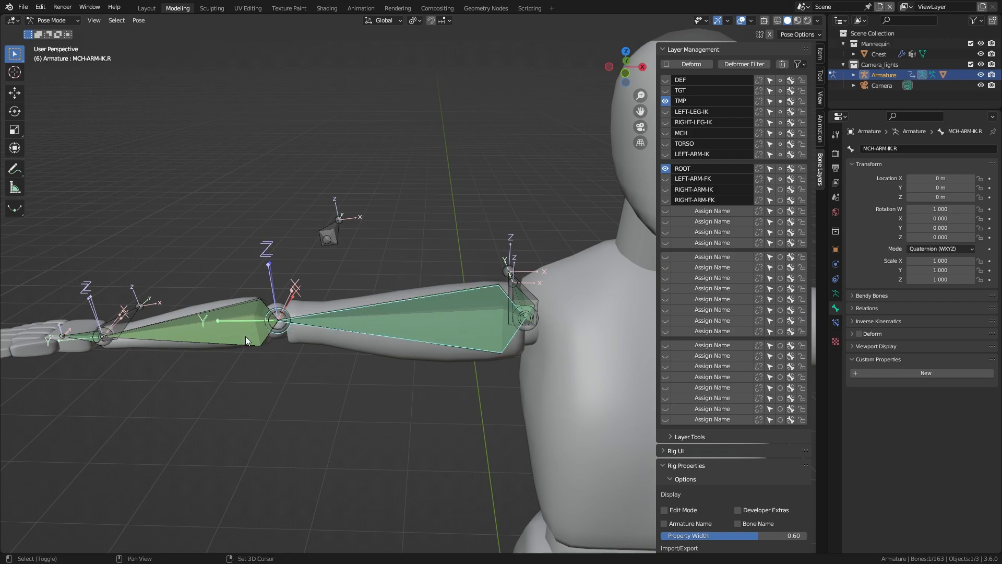
left_click(231, 336, "shift")
left_click(408, 326)
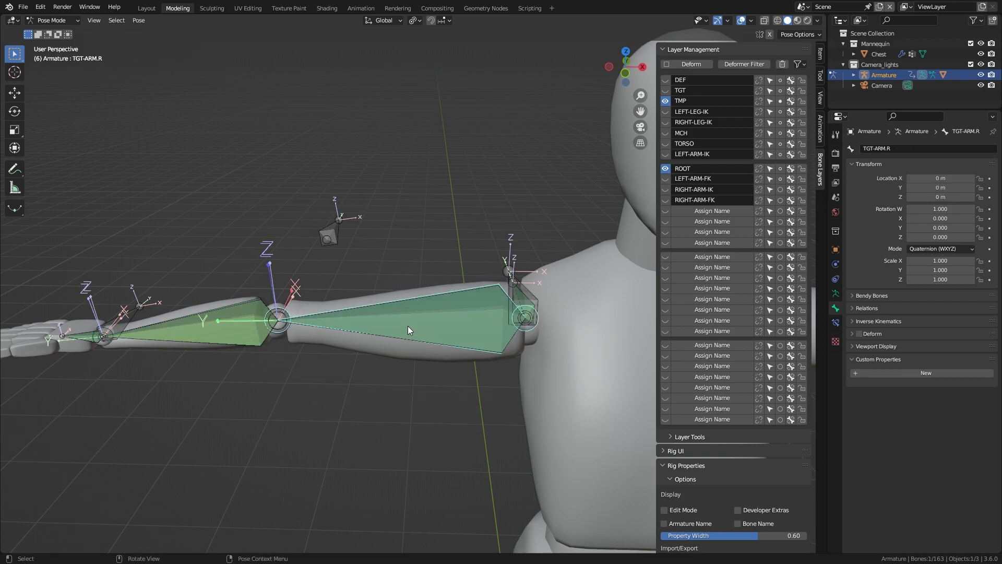
left_click(782, 93)
- Move CTRL-ARM-FK.R to the RIGHT-ARM-FK layer and MCH-ARM-IK.R to the MCH layer
left_click(425, 318)
left_click(778, 189)
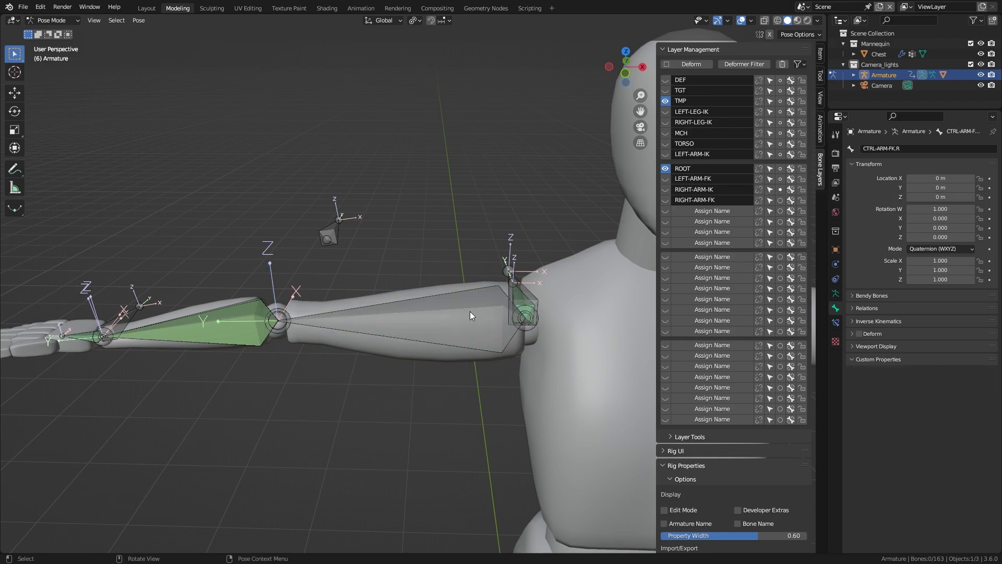
left_click(665, 190)
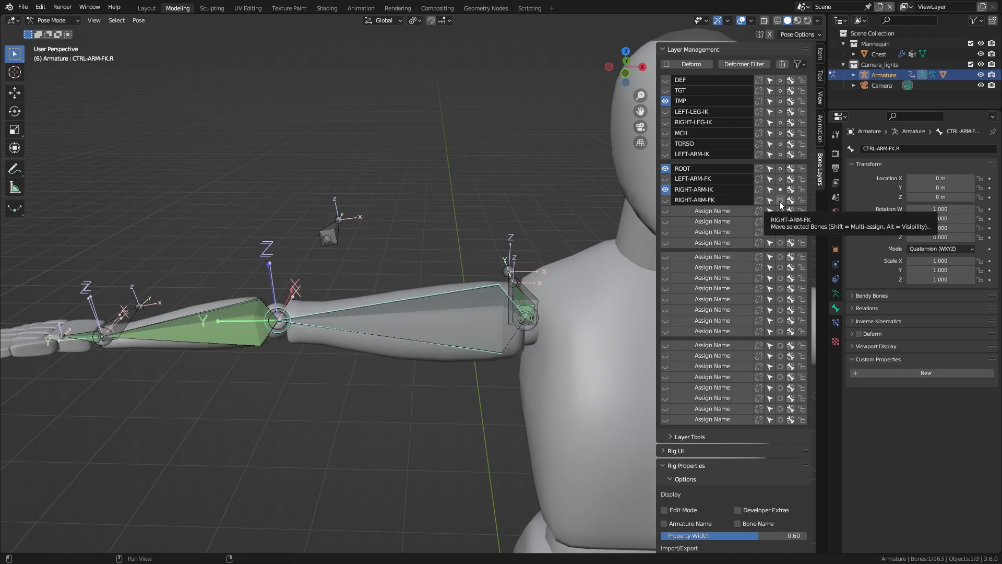
left_click(780, 201)
left_click(431, 319)
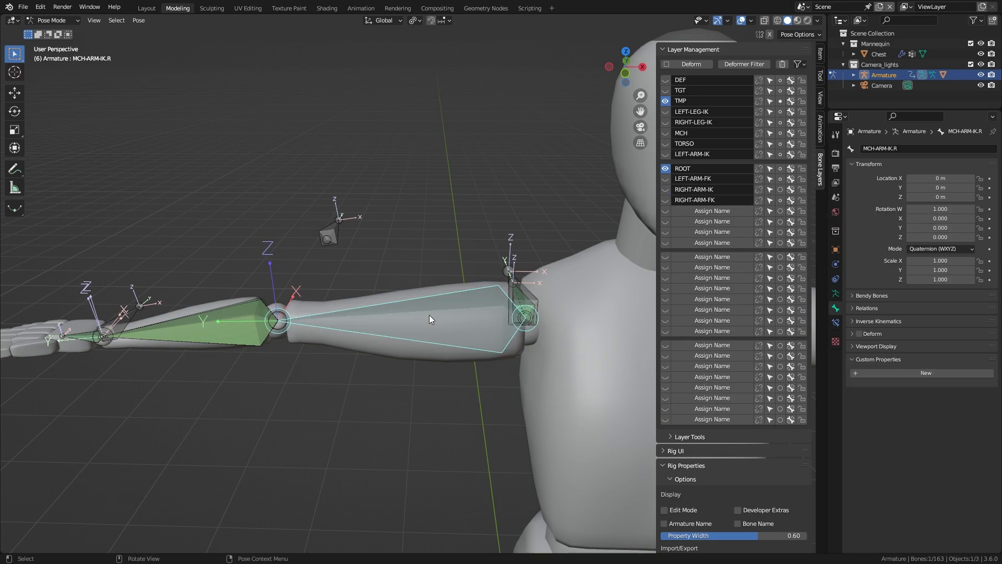
left_click(780, 133)
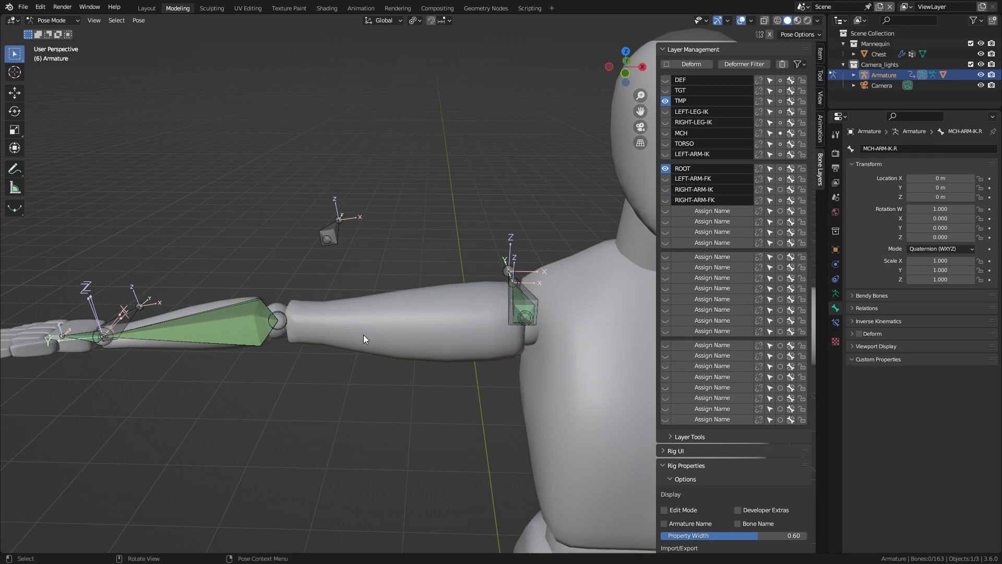
- Move TGT-FORARM.R to the TGT layer and CTRL-FORARM-FK.R to the RIGHT-ARM-FK layer
left_click(234, 318)
middle_click_drag(252, 357, 455, 360, "shift")
left_click(780, 90)
scroll(503, 337, "up", 3)
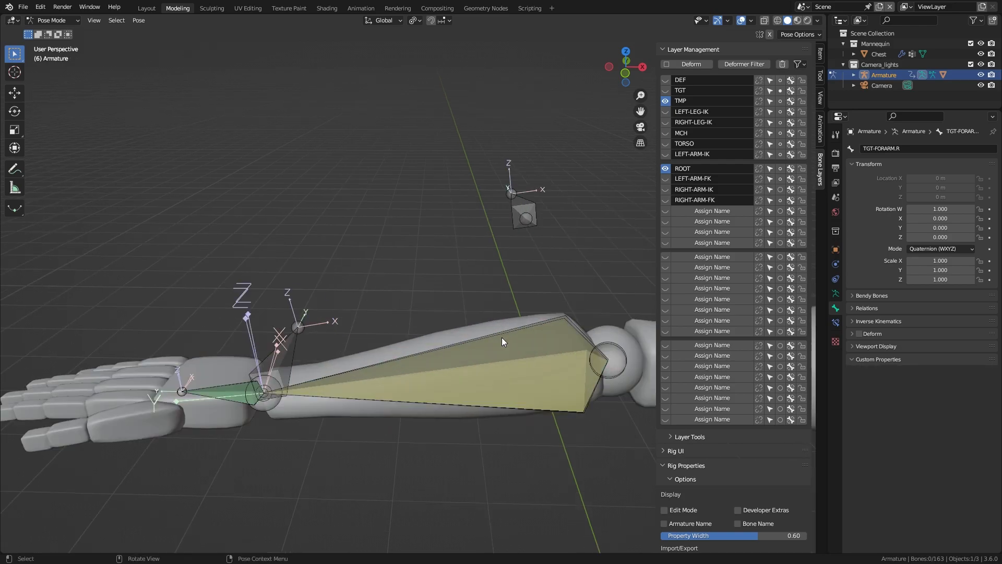
middle_click_drag(502, 338, 457, 266, "shift")
left_click(457, 265)
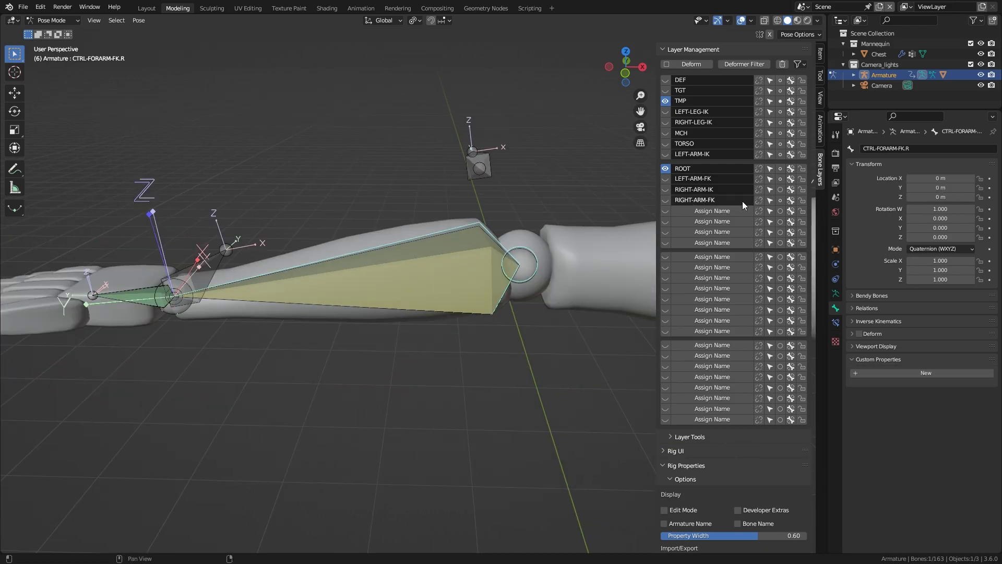
left_click(780, 200)
- Move MCH-FORARM-IK.R to the MCH layer
left_click(418, 277)
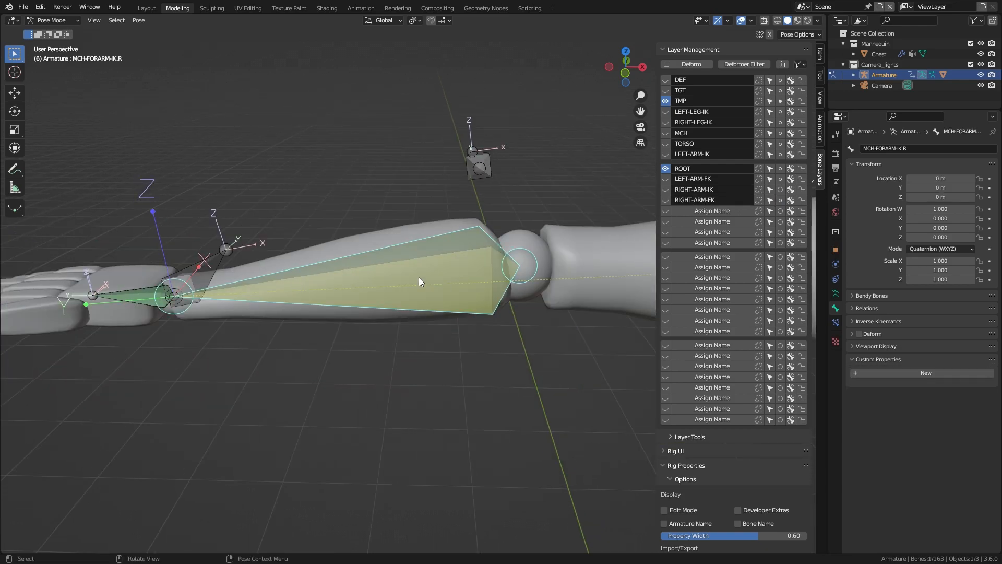
left_click(780, 190)
left_click(666, 189)
left_click(779, 133)
- Move the right arm's pole and wrist IK control bones to the RIGHT-ARM-IK layer and hide that layer
middle_click_drag(180, 259, 293, 306, "shift")
left_click(298, 312)
left_click(540, 193, "shift")
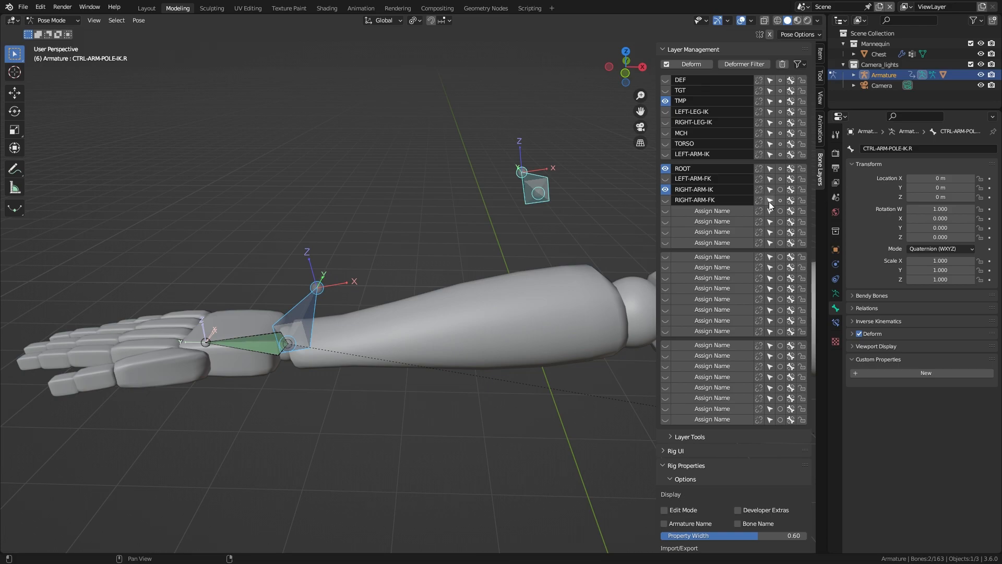
left_click(781, 190)
left_click(632, 255)
left_click(666, 189)
- Sort the right hand's overlapping bones, putting MCH-HANDIK.R in the MCH layer and CTRL-HAND-FK.R in RIGHT-ARM-FK
scroll(256, 309, "down", 2, "shift")
left_click(263, 322)
left_click(237, 324)
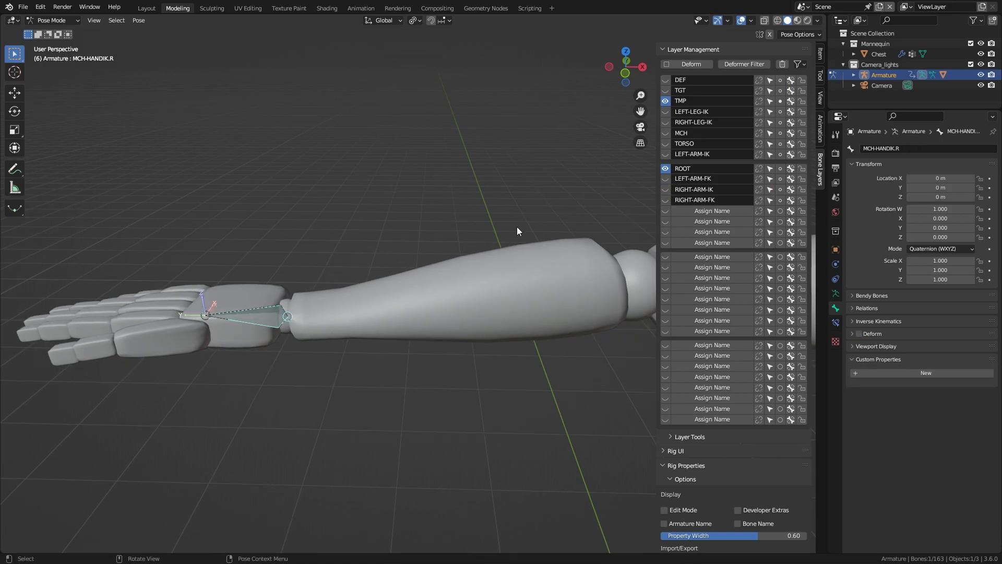
left_click(638, 179)
left_click(274, 307)
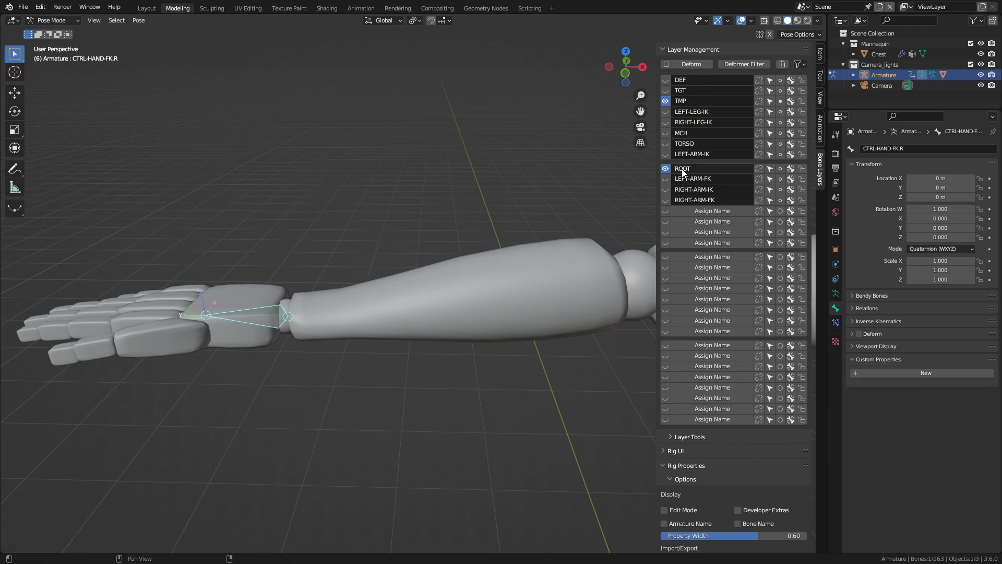
left_click(780, 200)
- Select the four small arm-follow bones at both shoulders and move them to the MCH layer
scroll(421, 217, "down", 5)
middle_click_drag(514, 218, 318, 217, "shift")
middle_click_drag(507, 274, 402, 306, "shift")
scroll(385, 256, "up", 4)
left_click(398, 303)
left_click(392, 317, "shift")
left_click_drag(103, 264, 188, 309)
left_click_drag(474, 199, 334, 381, "shift")
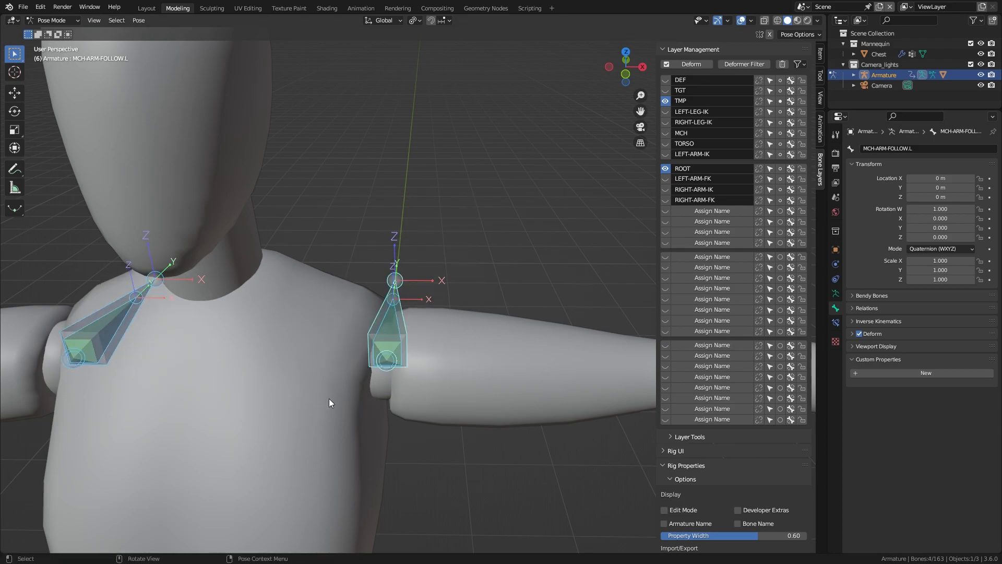
left_click(780, 133)
- Show the TGT bone layer
scroll(405, 235, "down", 5)
middle_click_drag(502, 282, 540, 181, "shift")
left_click(665, 90)
middle_click_drag(484, 265, 433, 321, "shift")
scroll(377, 261, "up", 3)
middle_click_drag(378, 261, 305, 230)
left_click(259, 220)
left_click(382, 399, "shift")
middle_click_drag(394, 164, 411, 249, "shift")
left_click(305, 143, "shift")
left_click(308, 222, "shift")
middle_click_drag(365, 350, 379, 194, "shift")
middle_click_drag(379, 194, 392, 166)
scroll(351, 368, "up", 1)
middle_click_drag(350, 367, 291, 359)
- Select the hip, torso, chest, neck and head control bones and move them to the TORSO layer
left_click(296, 349)
left_click(275, 285)
key("r")
right_click(497, 271)
middle_click_drag(338, 293, 397, 308)
left_click(407, 292, "shift")
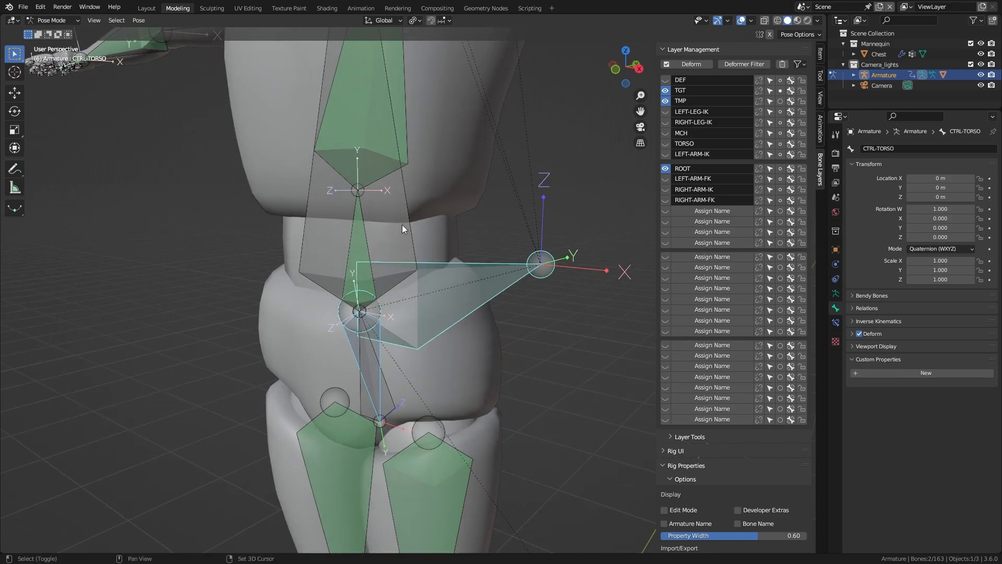
left_click(398, 209, "shift")
middle_click_drag(423, 137, 446, 330, "shift")
left_click(398, 104, "shift")
left_click(400, 56)
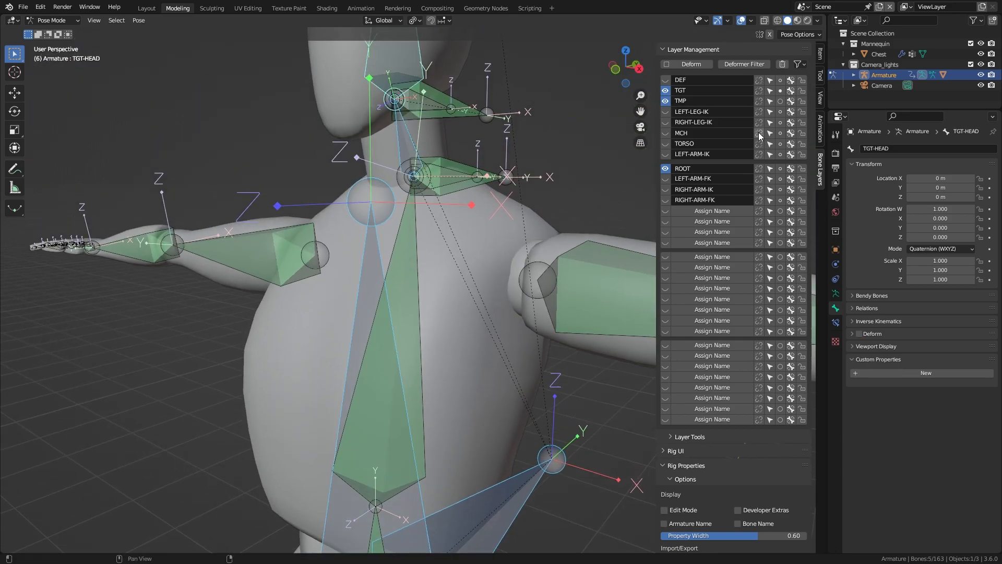
left_click(780, 143)
- Hide the TGT layer and show the TORSO layer
left_click(665, 90)
scroll(538, 180, "down", 5)
left_click(665, 143)
- Test rotating the left shoulder bone
middle_click_drag(424, 280, 550, 264)
scroll(331, 265, "up", 2)
left_click(371, 182)
left_click(361, 261)
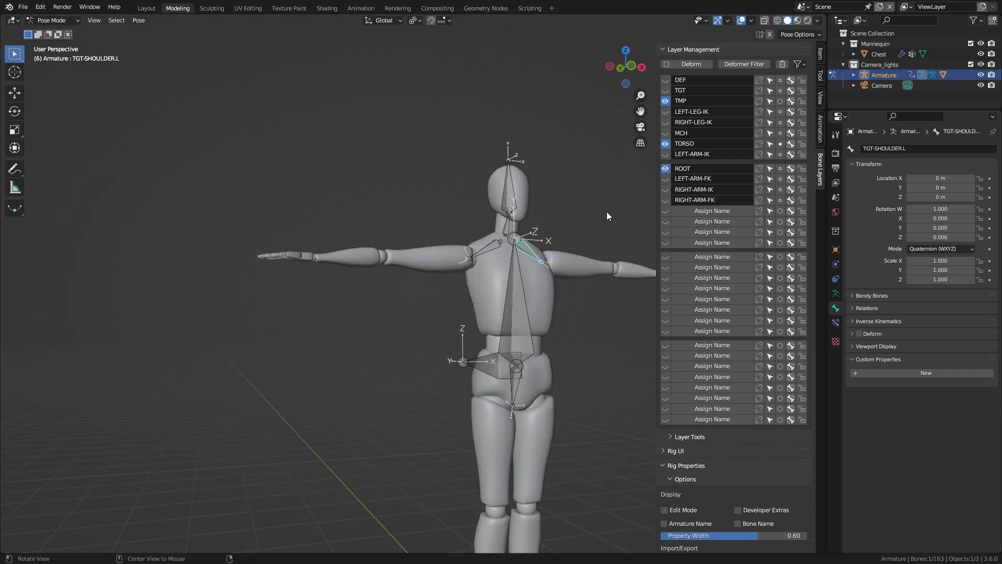
key("r")
scroll(535, 269, "down", 1)
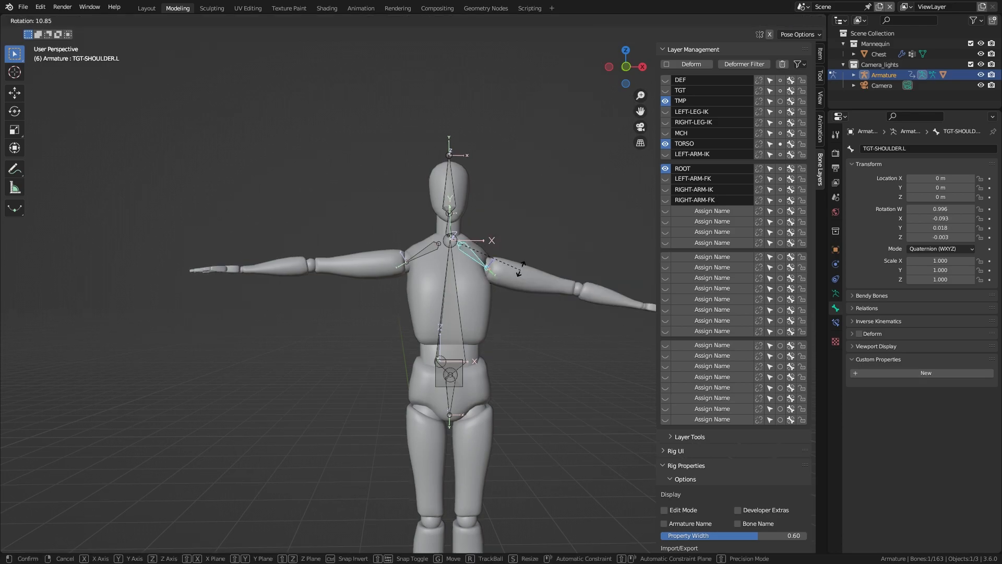
scroll(518, 220, "up", 3)
key("Escape")
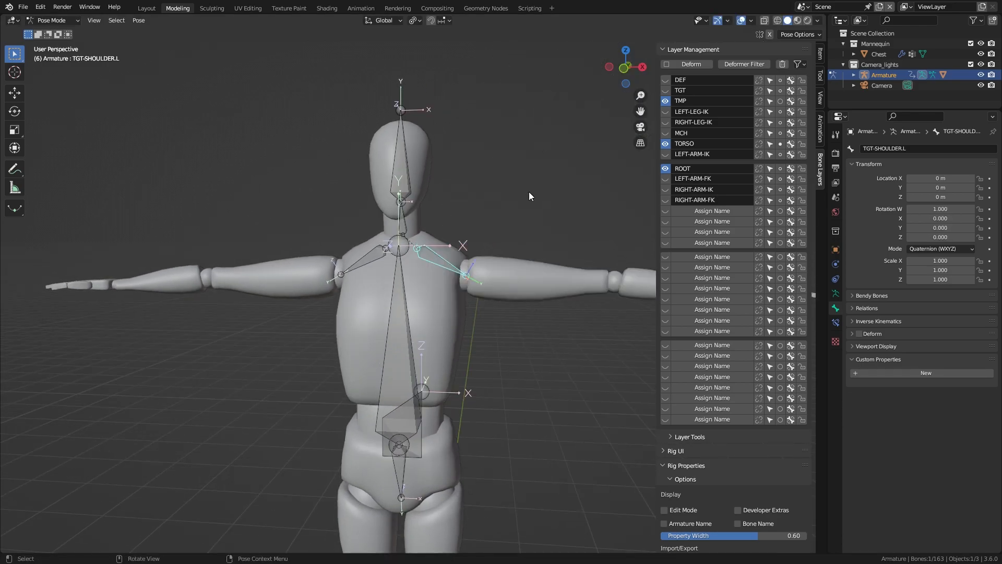
- Test rotating the right shoulder bone and the chest control
left_click(363, 261)
key("r")
key("Escape")
left_click(465, 251)
key("r")
key("Escape")
left_click(465, 246)
key("r")
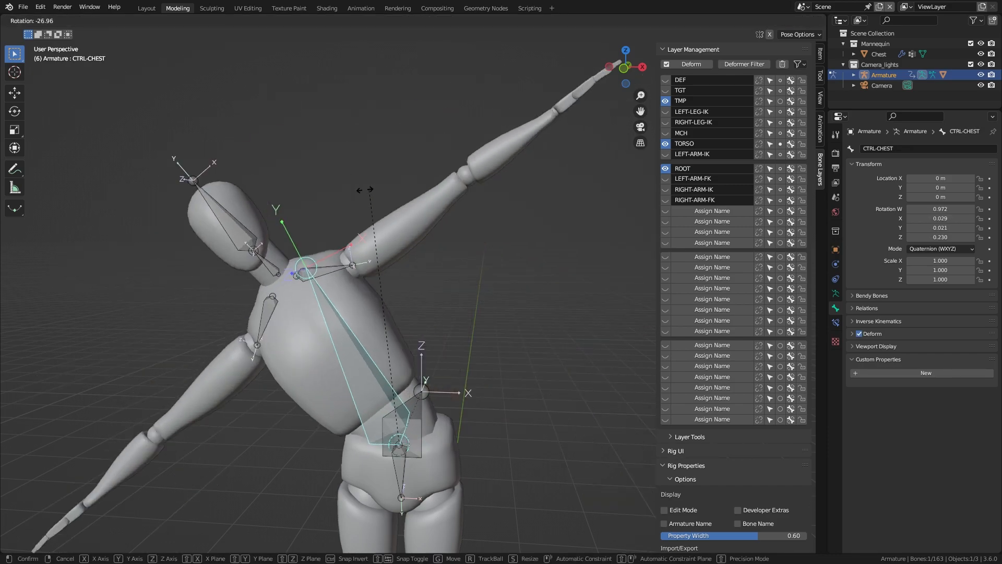
key("Escape")
- Test rotating the CTRL-TORSO and CTRL-HIP control bones
middle_click_drag(469, 314, 333, 289)
left_click(333, 288)
key("r")
key("Escape")
middle_click_drag(442, 203, 496, 232)
scroll(497, 232, "up", 6)
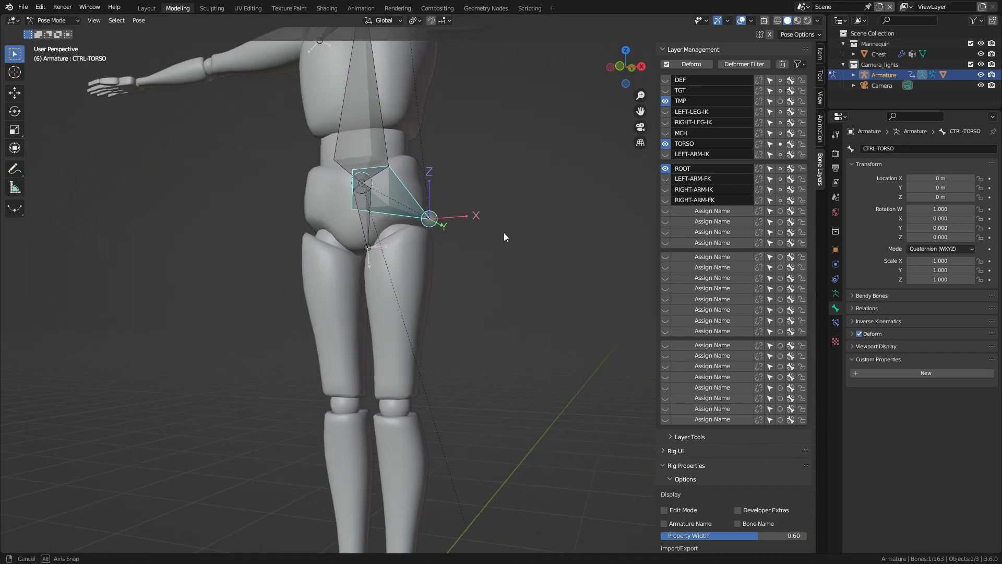
left_click(262, 341)
middle_click_drag(437, 376, 442, 346)
key("r")
key("Escape")
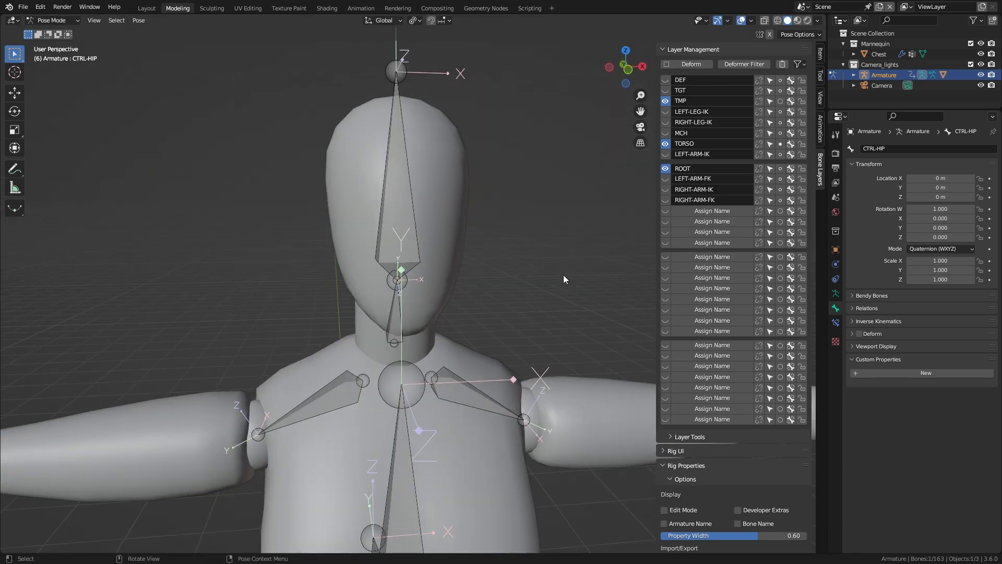
middle_click_drag(563, 321, 438, 396)
middle_click_drag(194, 371, 449, 303)
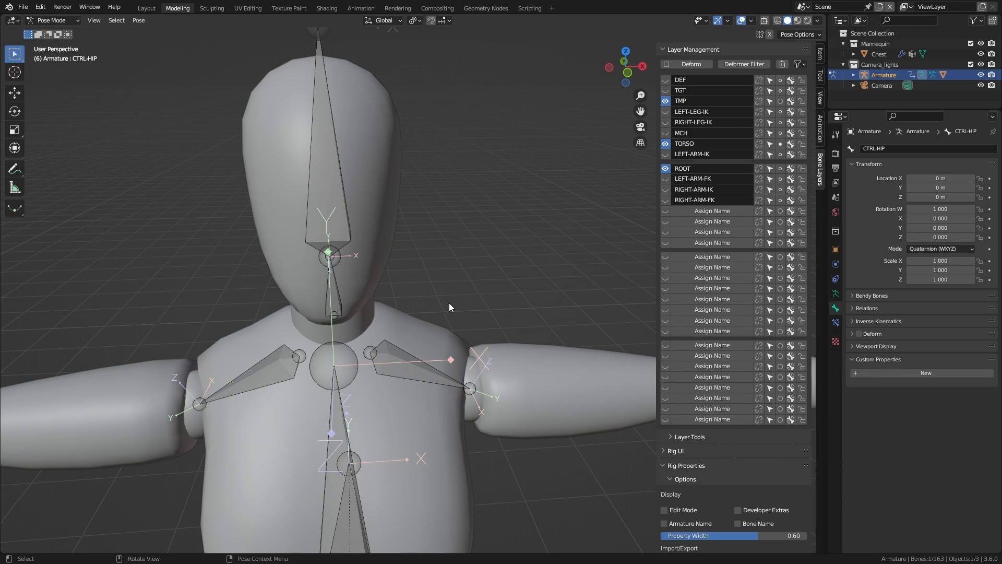